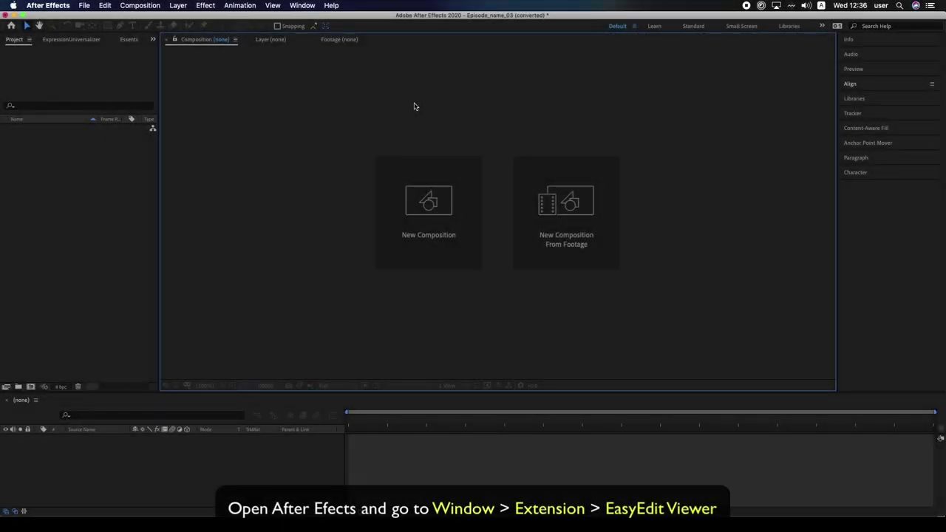
Step: Open the EasyEdit Viewer extension panel from Window > Extensions
left_click(316, 6)
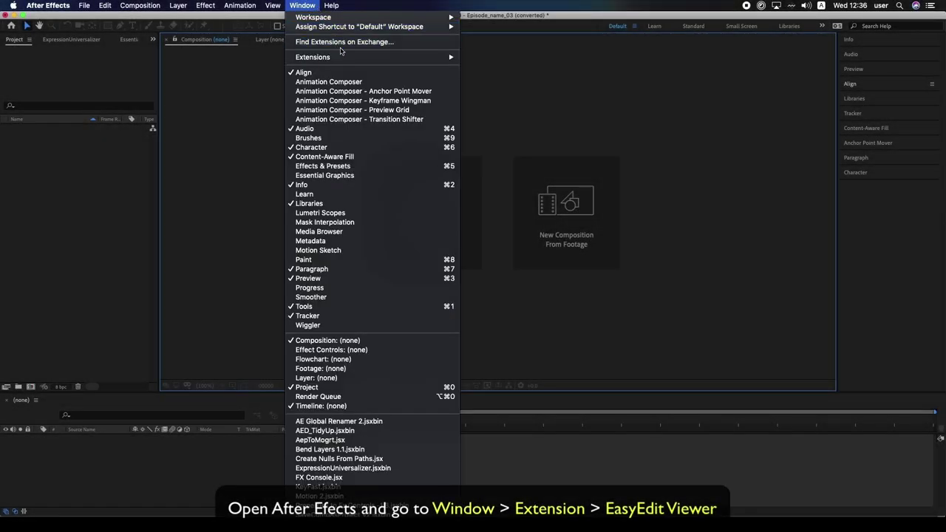
mouse_move(392, 57)
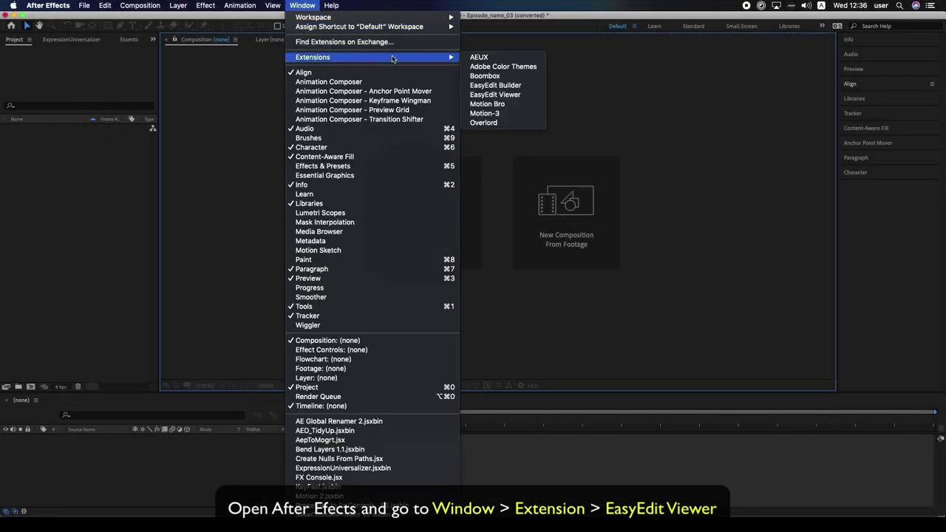
left_click(505, 96)
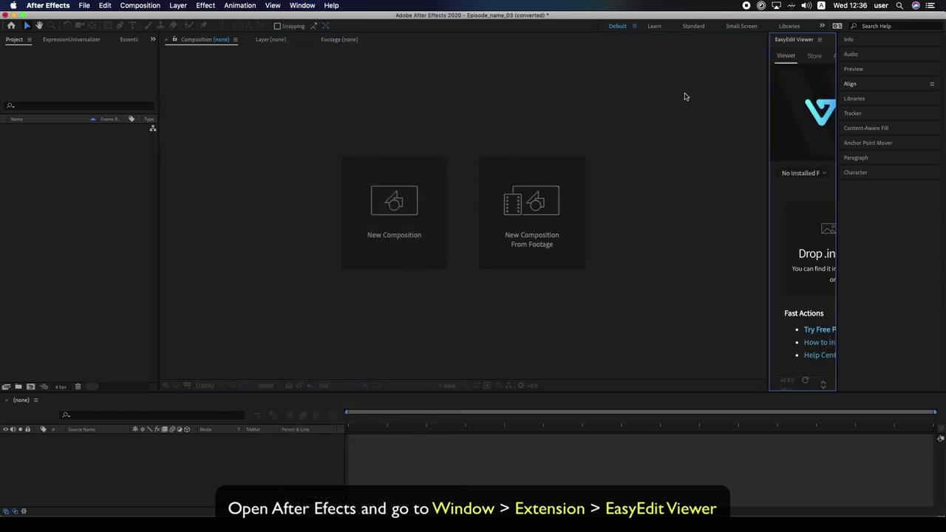
Step: Install Youtube_Essential_v5.install.ev in a widened EasyEdit panel and activate it with the purchase code
left_click_drag(768, 87, 603, 99)
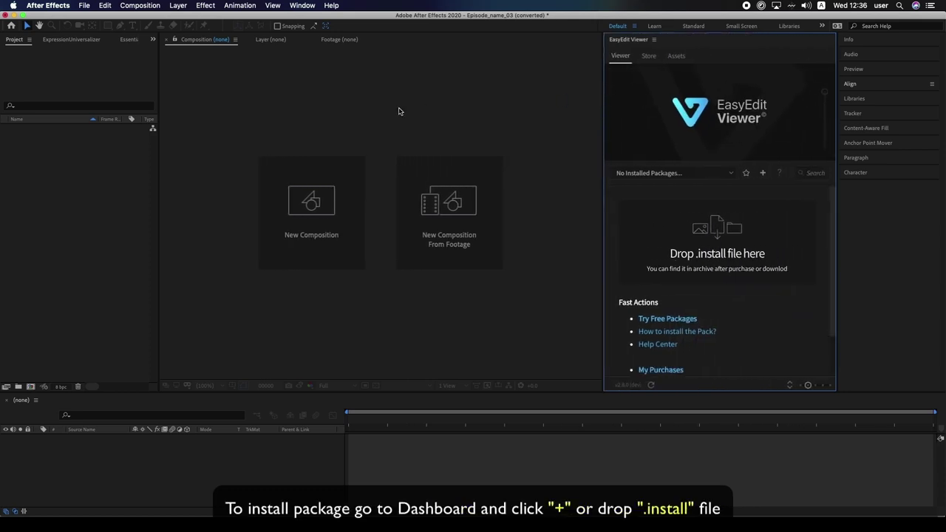
left_click(763, 173)
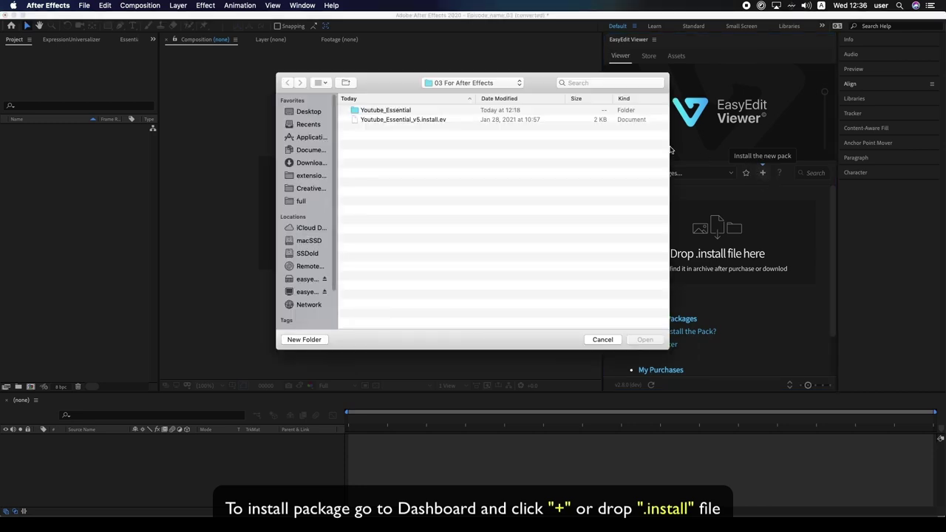
double_click(412, 120)
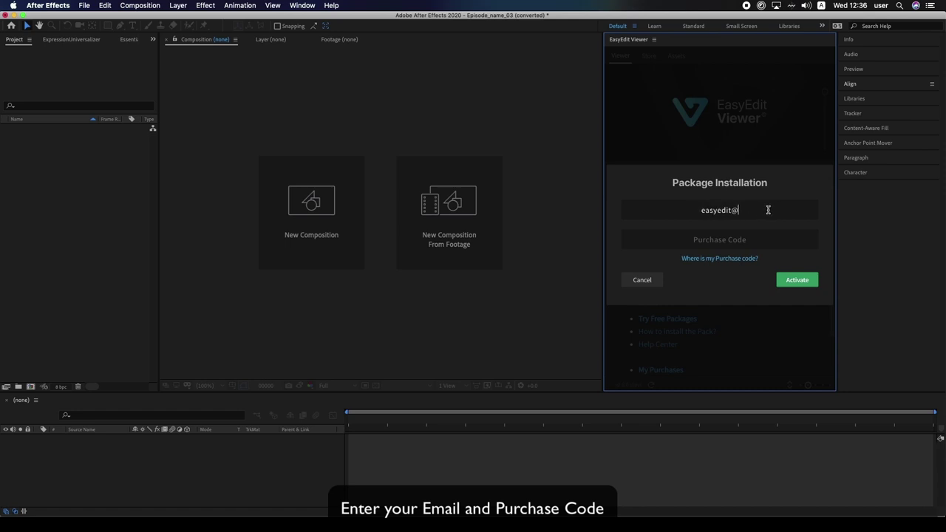
left_click(767, 240)
key("super+v")
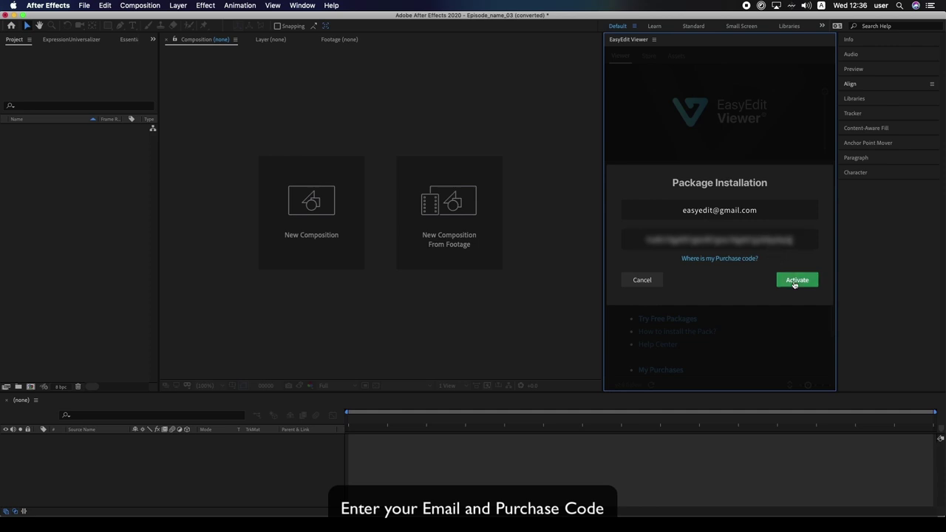
left_click(795, 283)
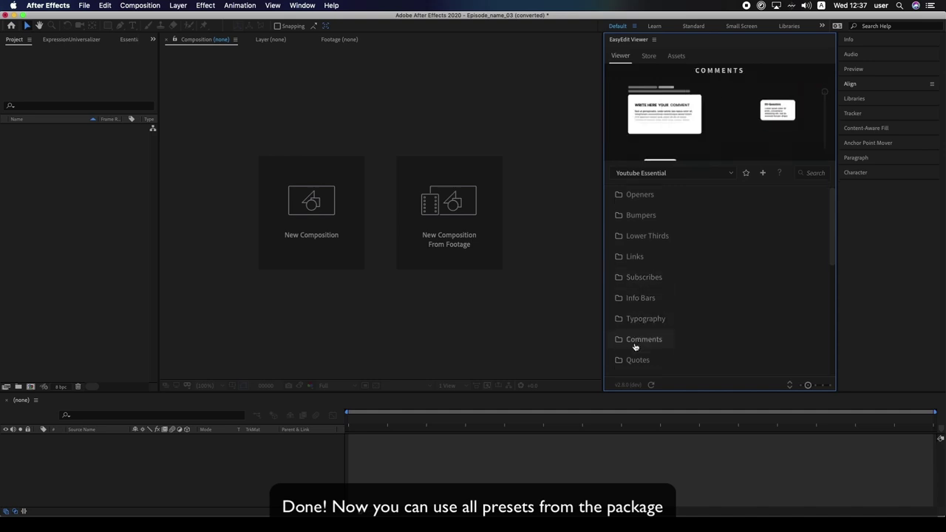
Step: Browse the Openers, Bumpers, Lower Thirds, Links and Subscribes preset folders
scroll(634, 345, "down", 2)
scroll(635, 348, "down", 2)
scroll(637, 347, "down", 2)
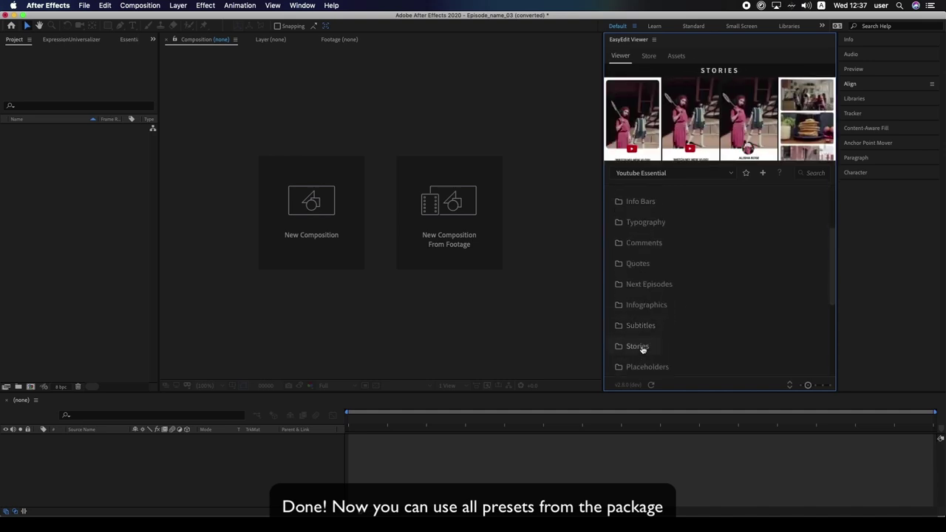
scroll(640, 349, "down", 5)
scroll(637, 310, "up", 9)
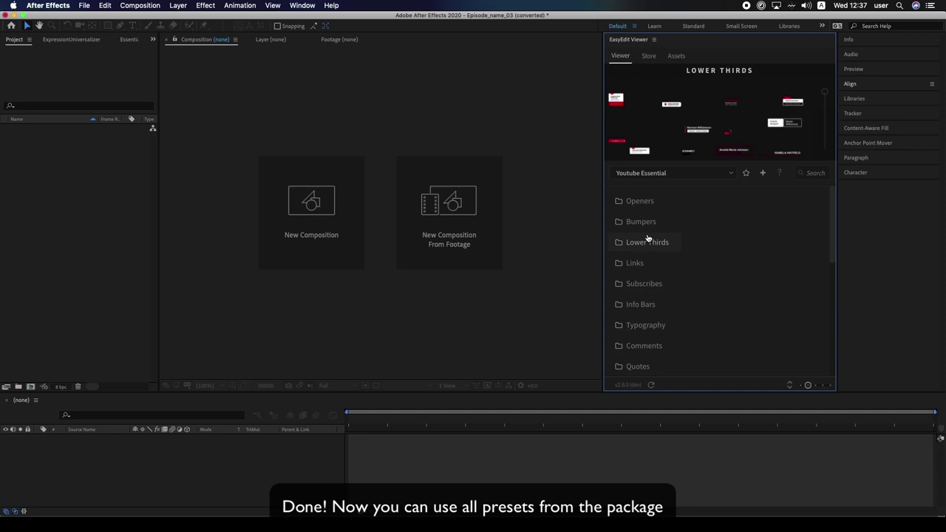
left_click(635, 201)
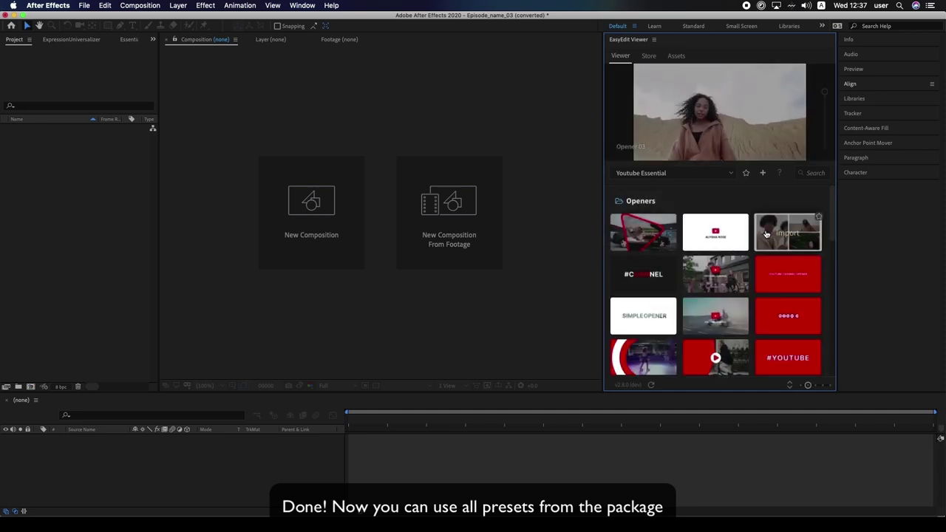
scroll(767, 234, "down", 3)
left_click(732, 277)
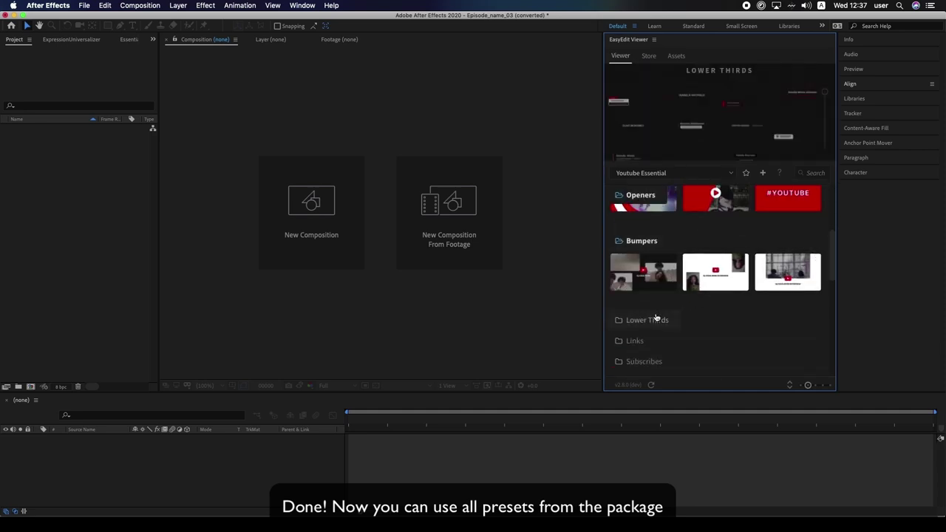
left_click(661, 318)
scroll(734, 309, "down", 3)
left_click(709, 247)
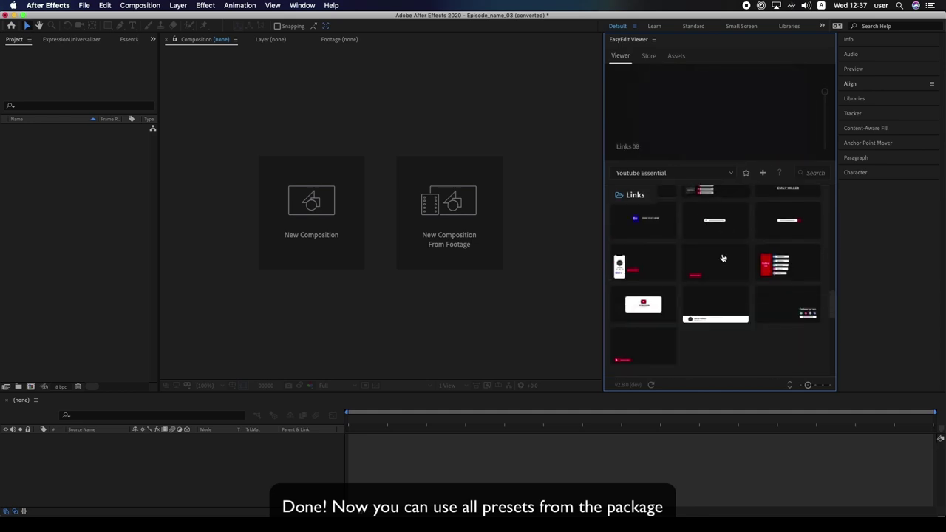
scroll(713, 265, "down", 2)
left_click(702, 294)
Step: Browse the Info Bars, Typography, Placeholders, End Screen, Elements and Stickers folders
scroll(700, 271, "down", 3)
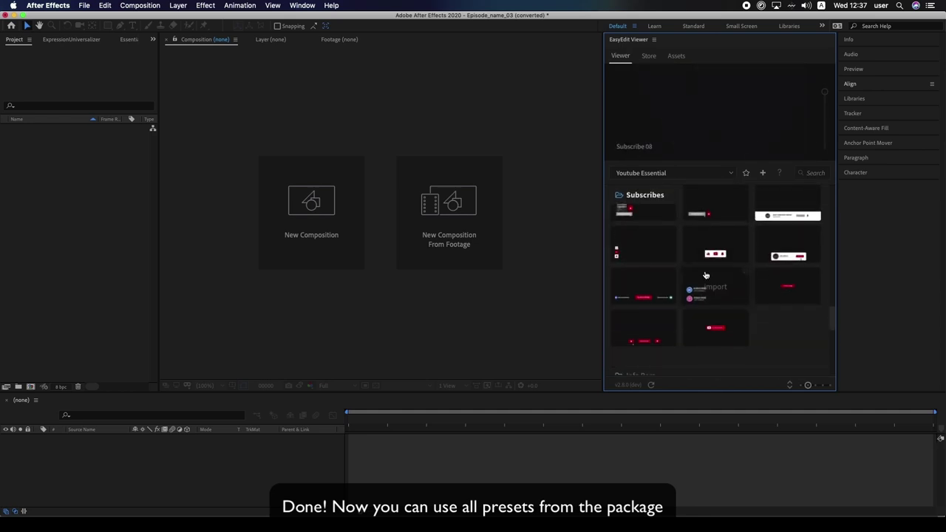
scroll(704, 275, "down", 3)
left_click(702, 229)
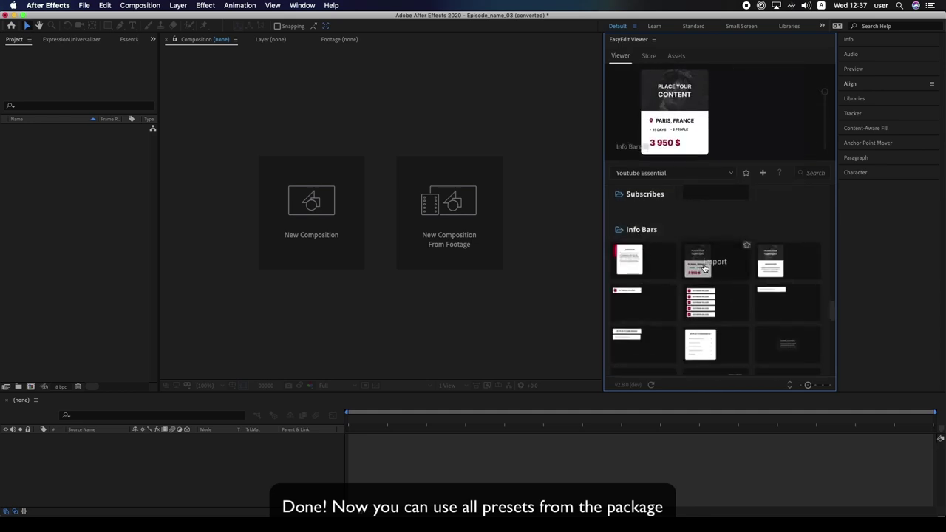
scroll(707, 343, "down", 2)
left_click(713, 305)
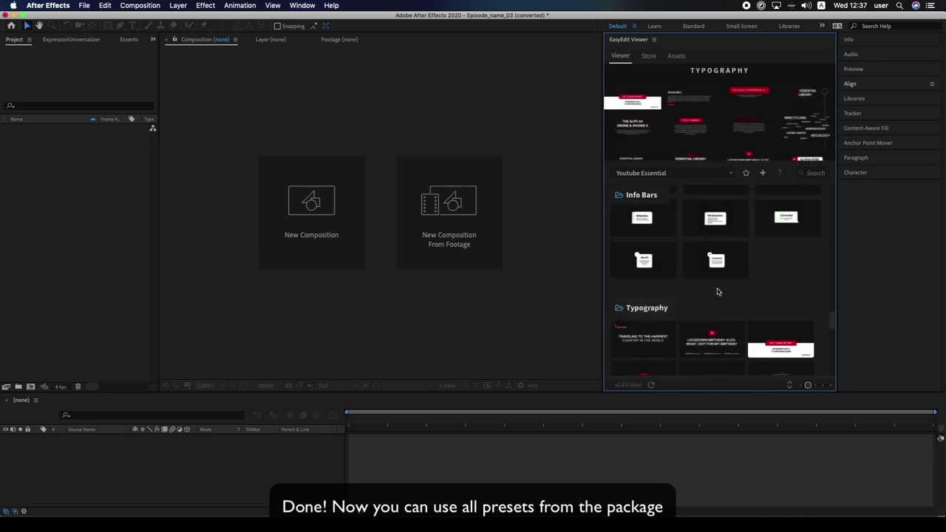
scroll(719, 290, "down", 3)
scroll(721, 289, "down", 2)
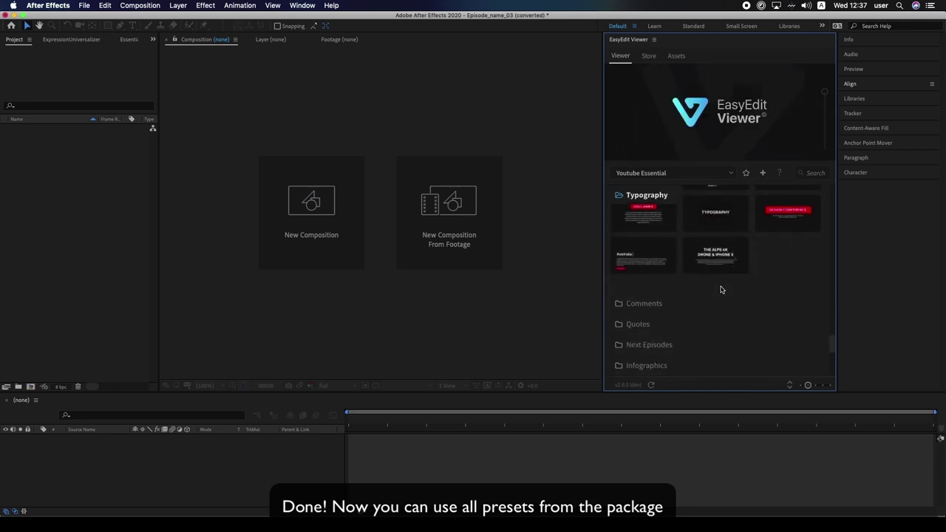
scroll(714, 291, "down", 2)
left_click(650, 312)
scroll(650, 316, "down", 2)
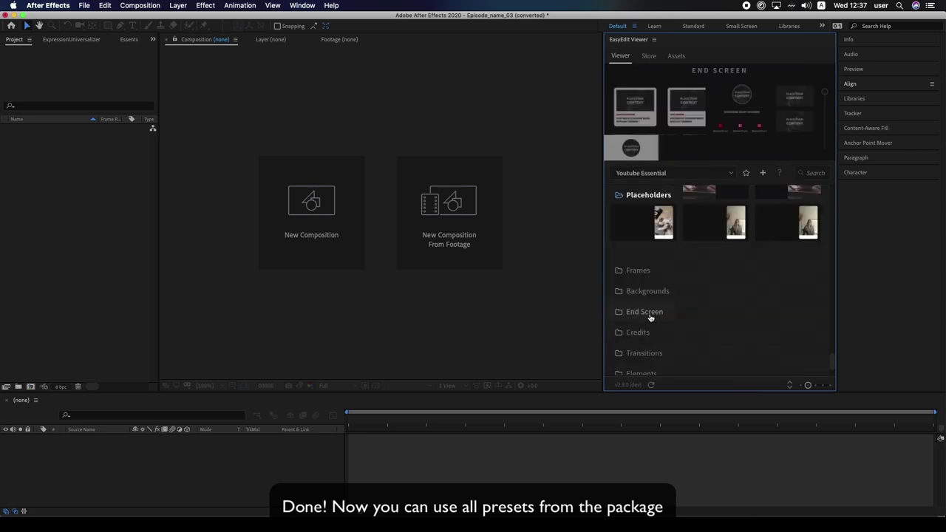
left_click(650, 313)
scroll(650, 318, "down", 2)
left_click(651, 319)
scroll(651, 319, "down", 2)
scroll(652, 317, "down", 2)
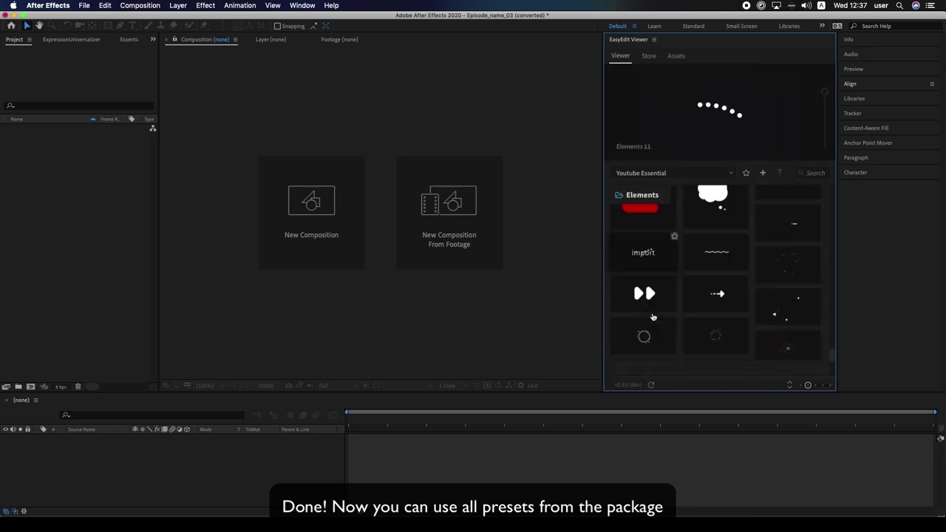
scroll(652, 318, "down", 2)
left_click(651, 337)
scroll(651, 325, "down", 2)
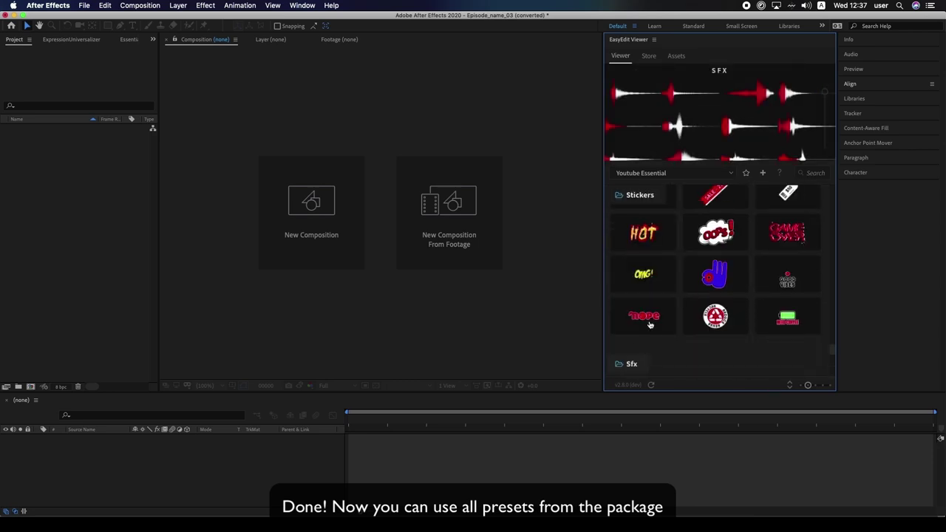
scroll(650, 324, "down", 3)
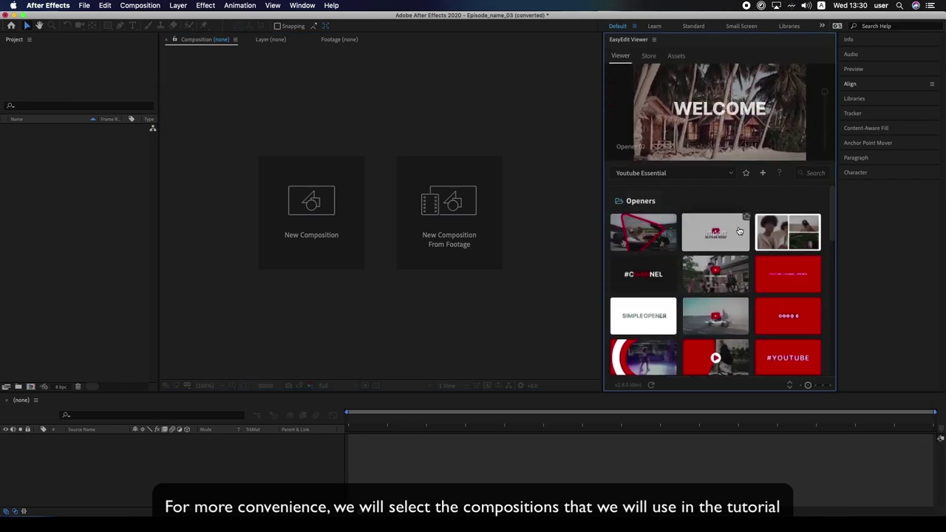
Step: Add the Opener_03 and Lower Thirds 06 templates to favorites
left_click(818, 216)
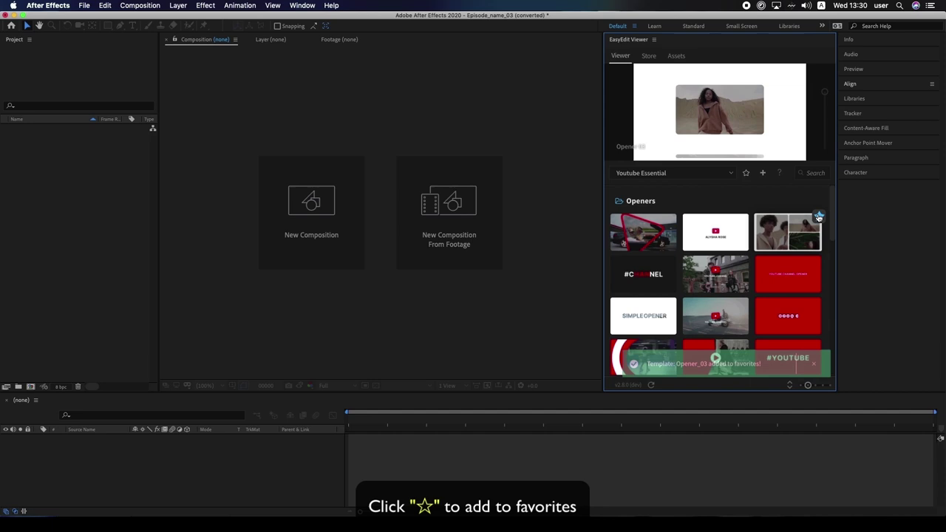
left_click(652, 201)
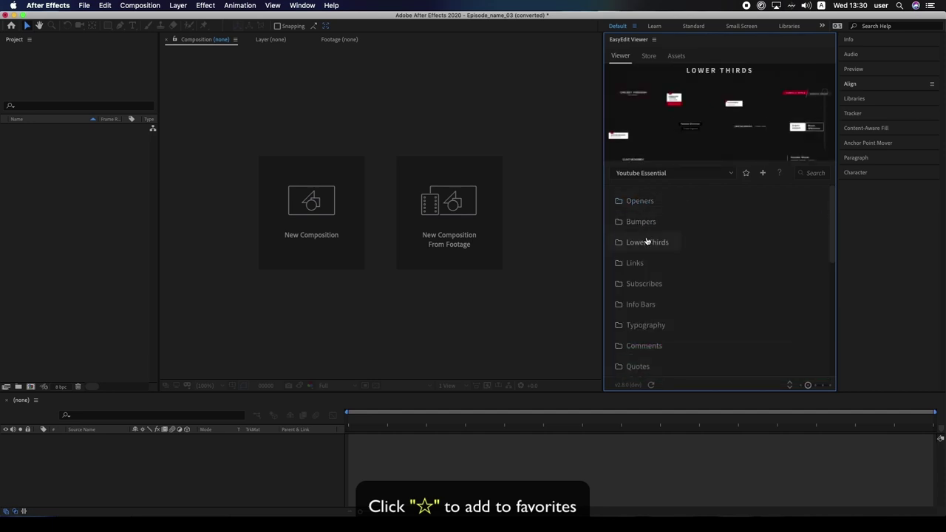
left_click(644, 242)
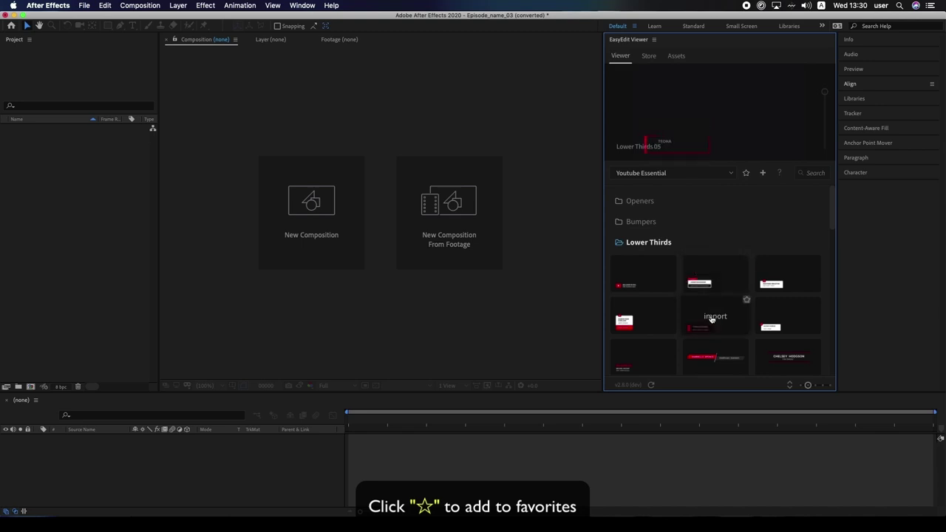
left_click(818, 300)
left_click(662, 248)
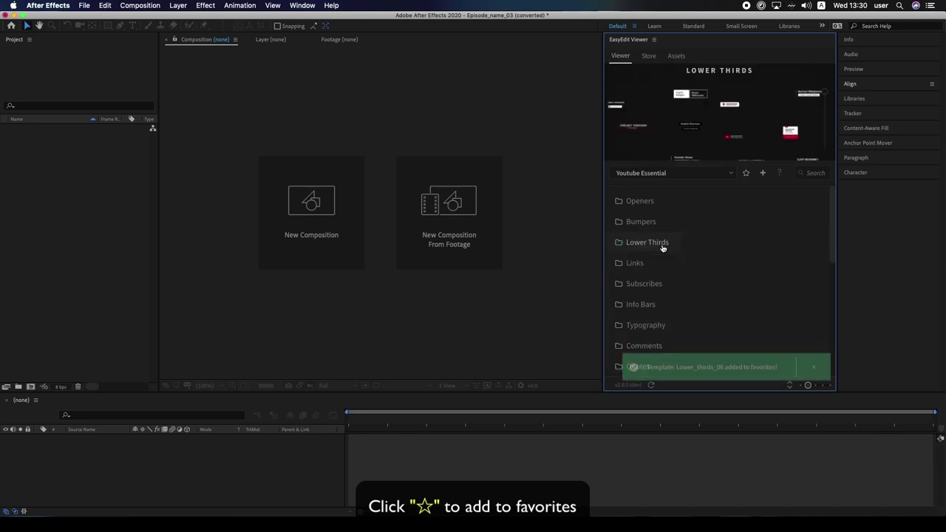
Step: Add the Links 02 and Infographics 05 templates to favorites, collapsing their folders
left_click(637, 263)
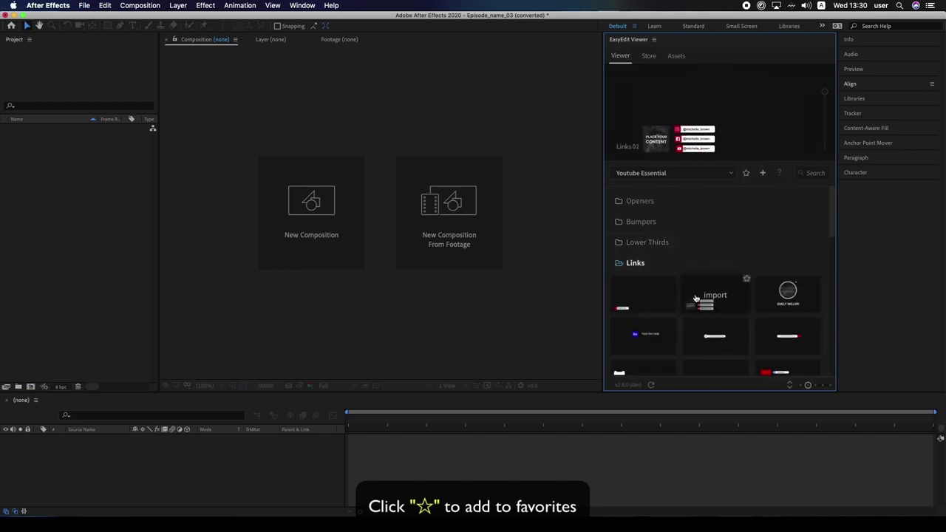
left_click(746, 279)
left_click(637, 263)
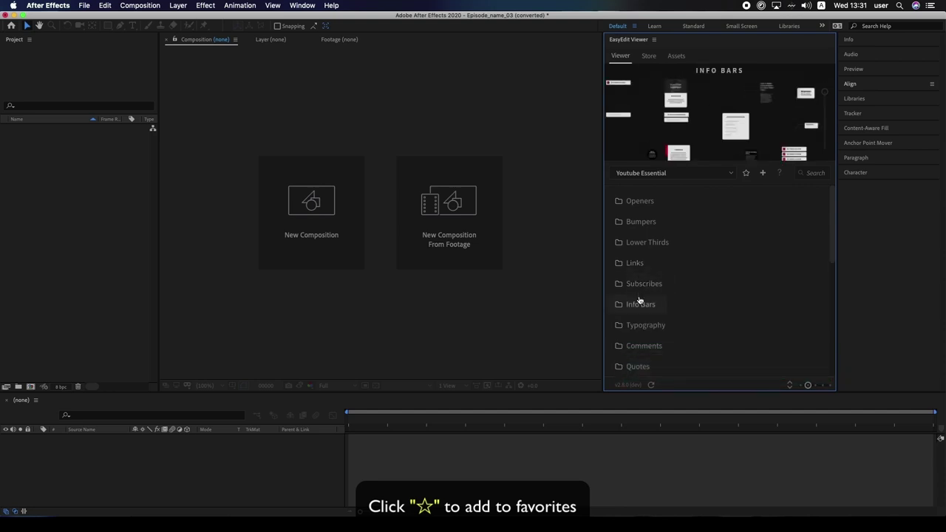
scroll(699, 324, "down", 2)
scroll(696, 323, "down", 2)
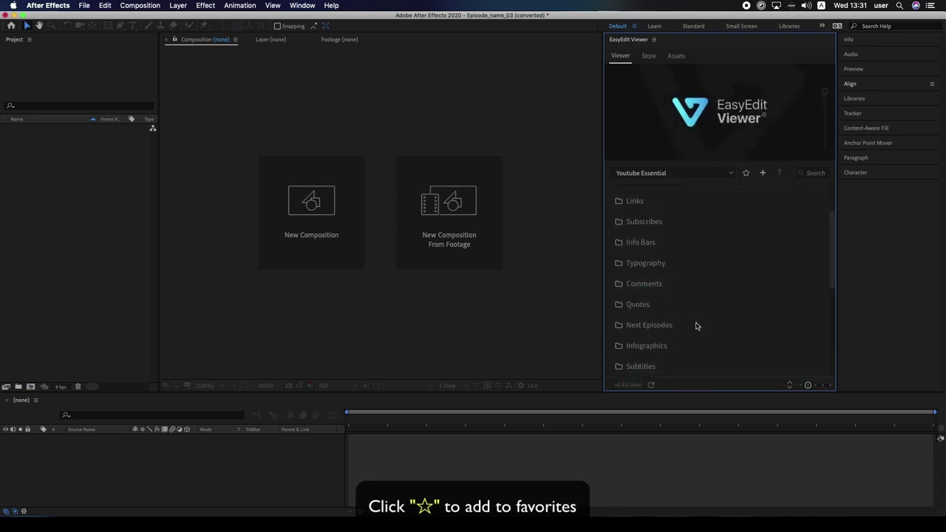
left_click(658, 340)
scroll(660, 332, "down", 3)
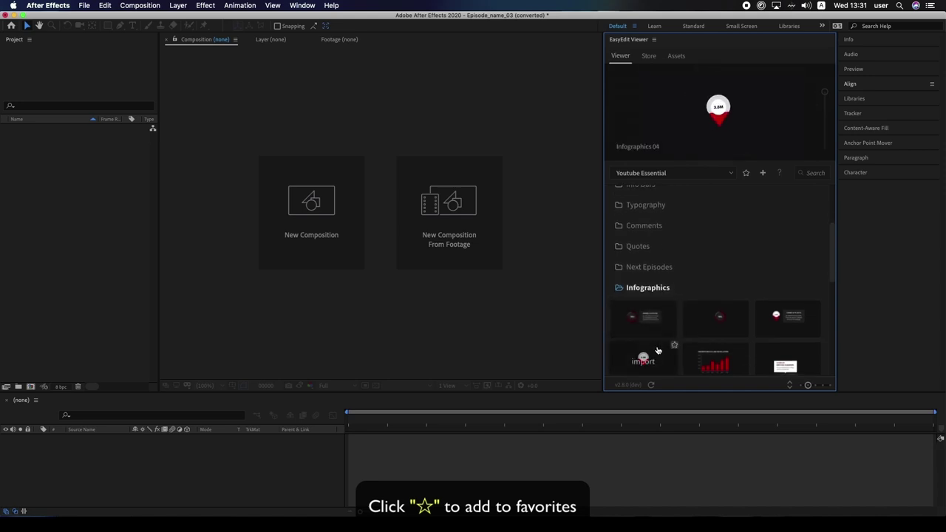
left_click(747, 345)
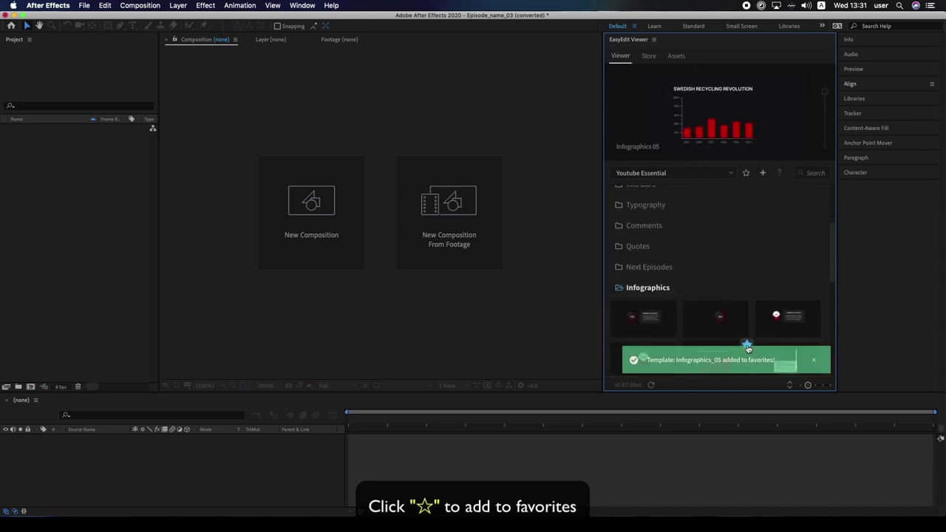
left_click(703, 291)
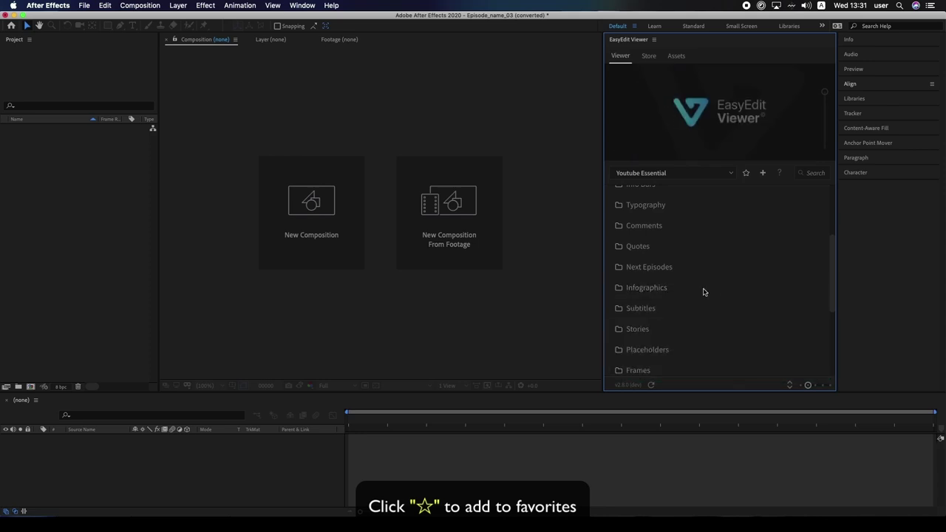
Step: Add Placeholders_02, Transition_03 and the Emoji_02 sticker to favorites
scroll(657, 247, "down", 3)
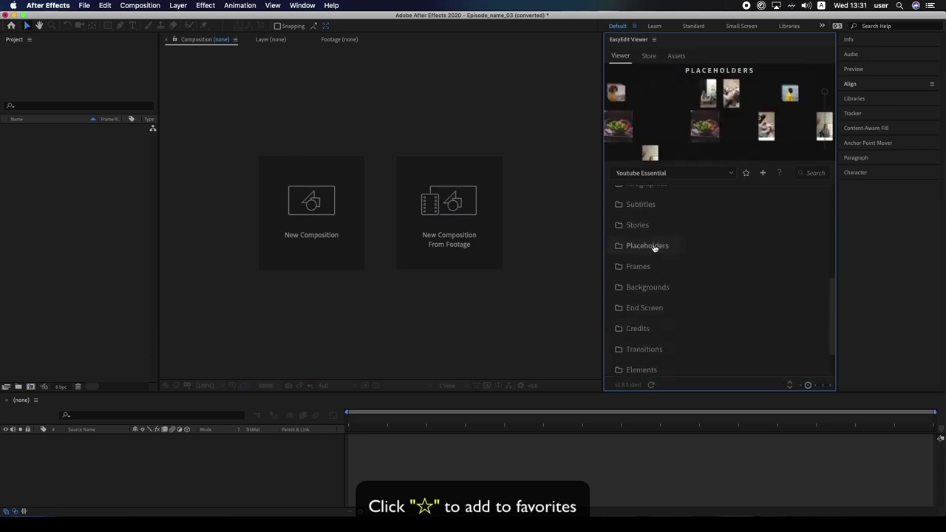
left_click(657, 246)
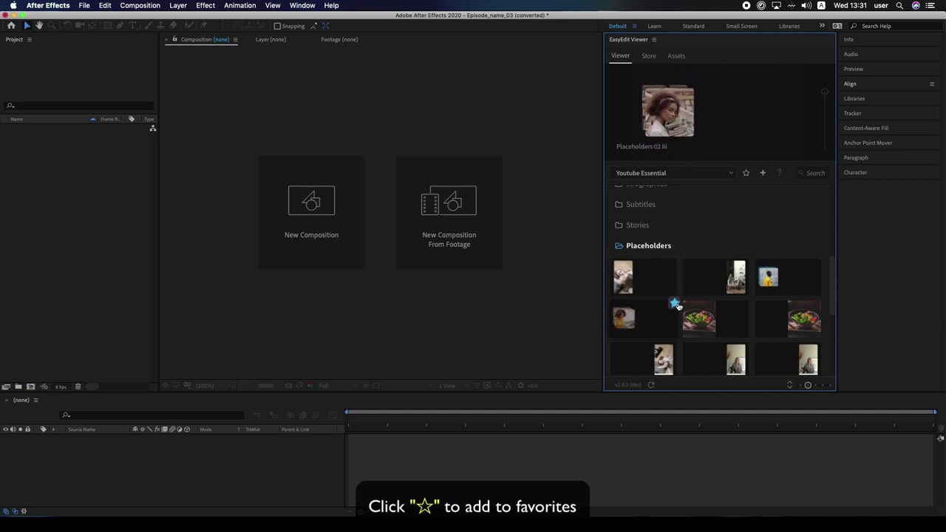
left_click(673, 303)
left_click(665, 251)
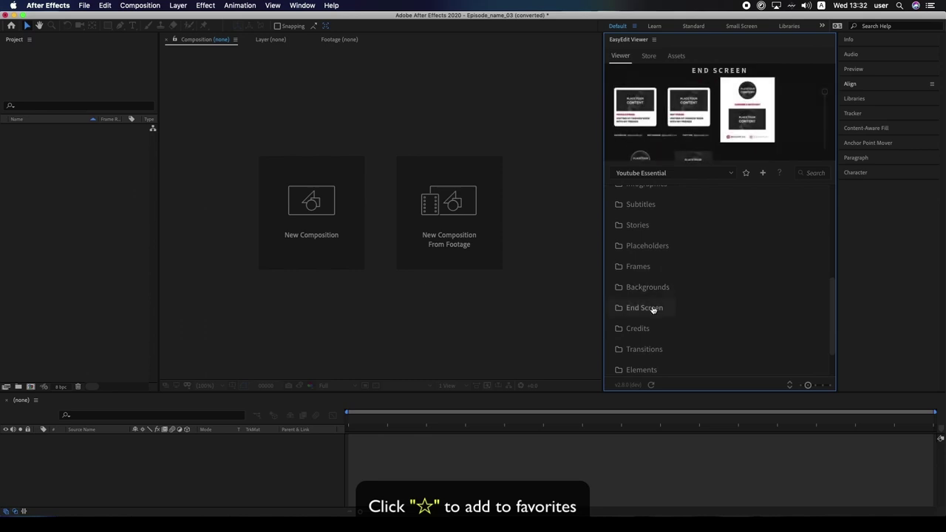
left_click(636, 352)
scroll(636, 354, "down", 3)
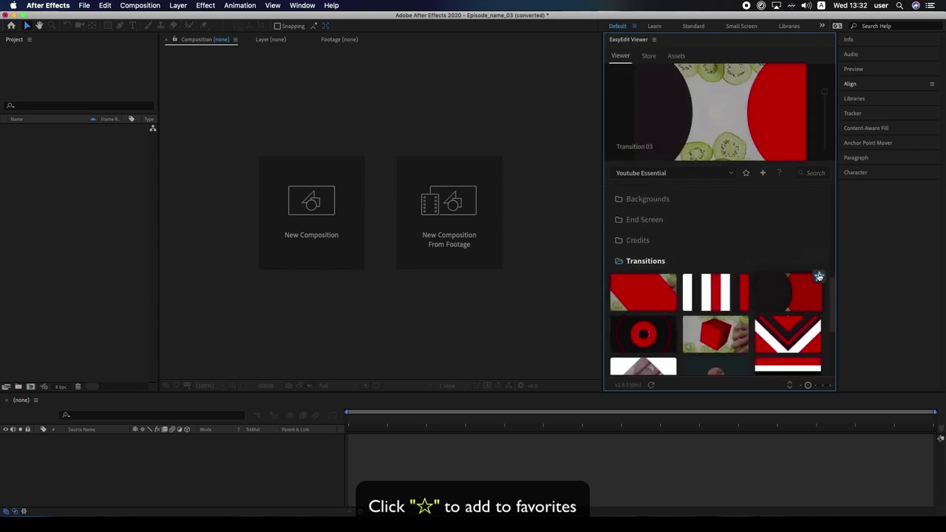
left_click(818, 276)
left_click(737, 261)
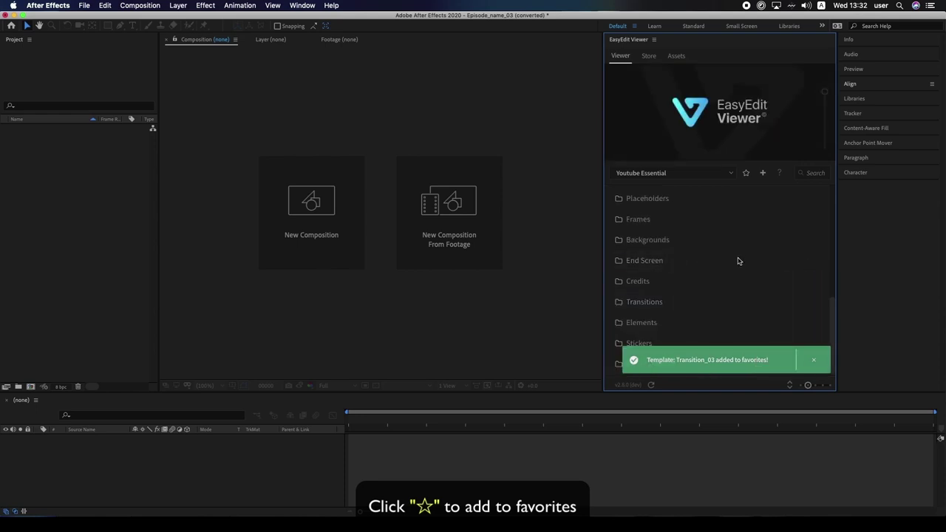
left_click(643, 344)
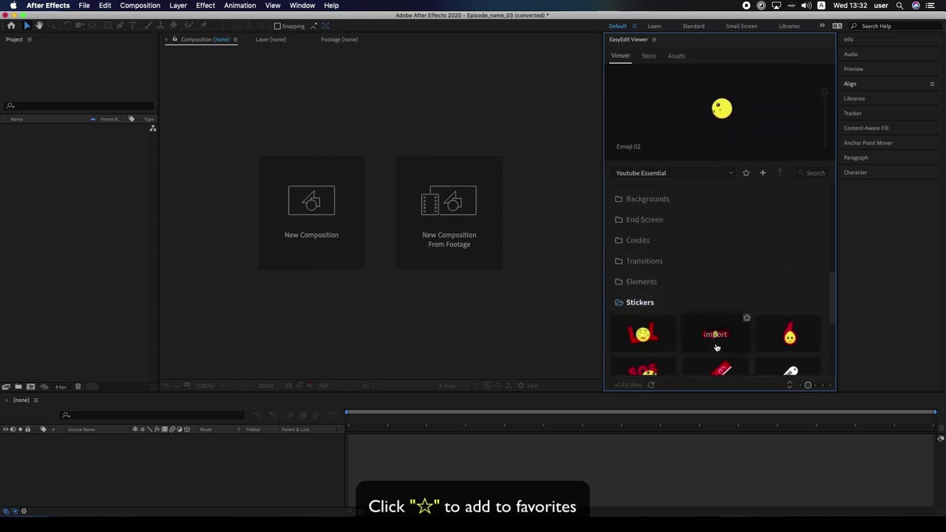
left_click(747, 319)
left_click(655, 302)
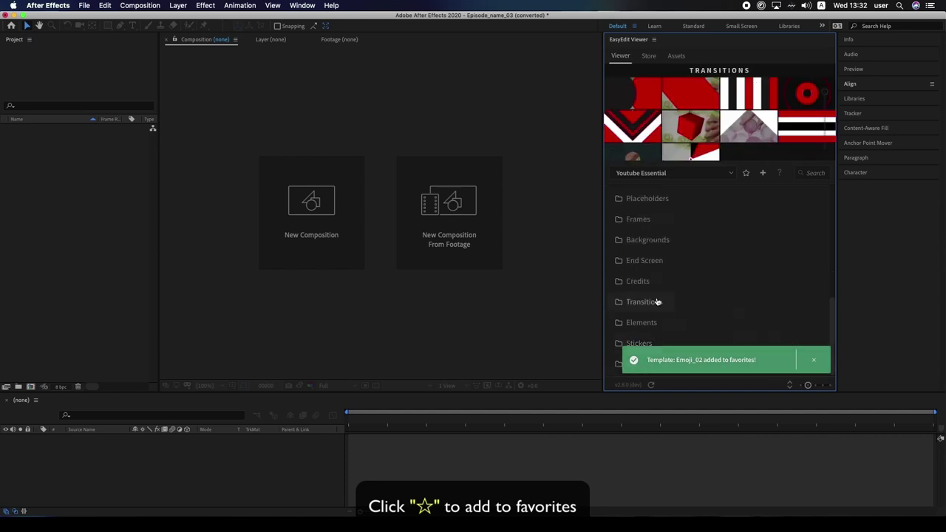
Step: Add the Sound_Fx_017 sound effect from the Sfx folder to favorites
left_click(627, 363)
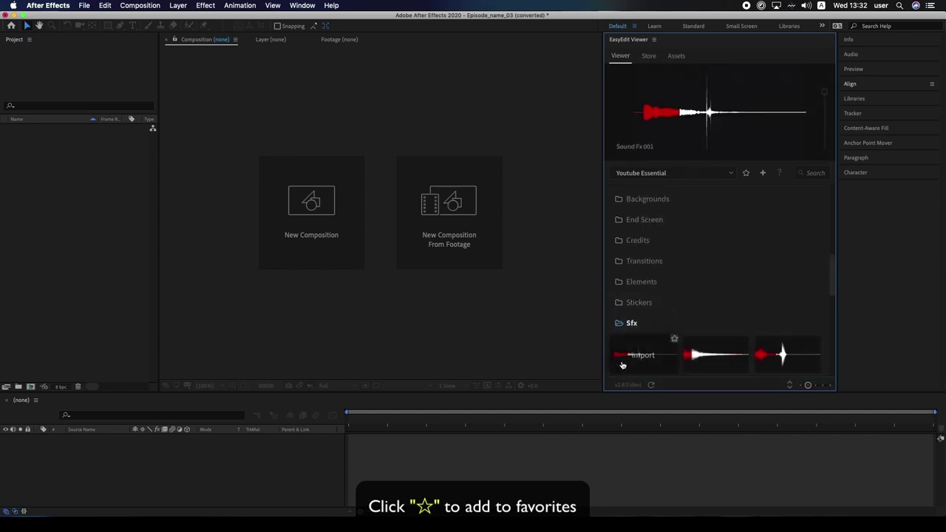
scroll(622, 365, "down", 1)
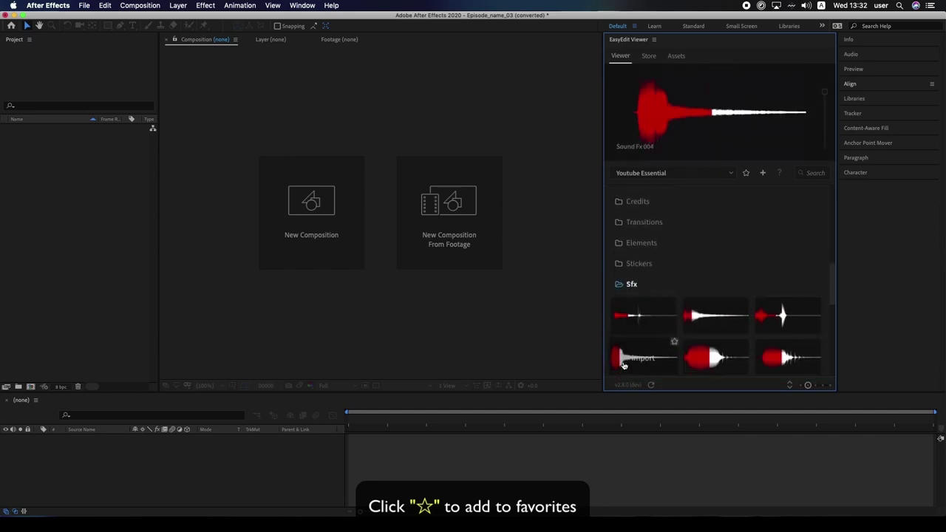
scroll(624, 365, "down", 2)
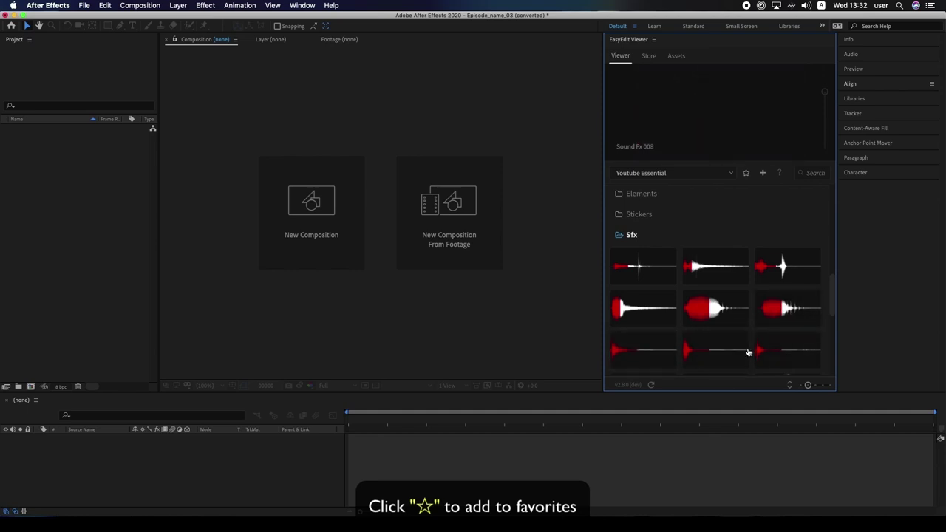
scroll(745, 353, "down", 3)
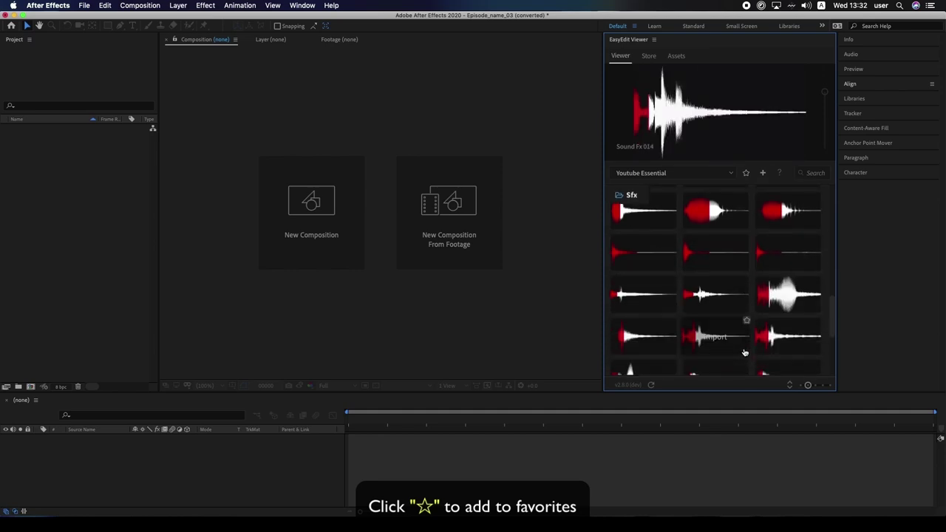
scroll(636, 363, "down", 1)
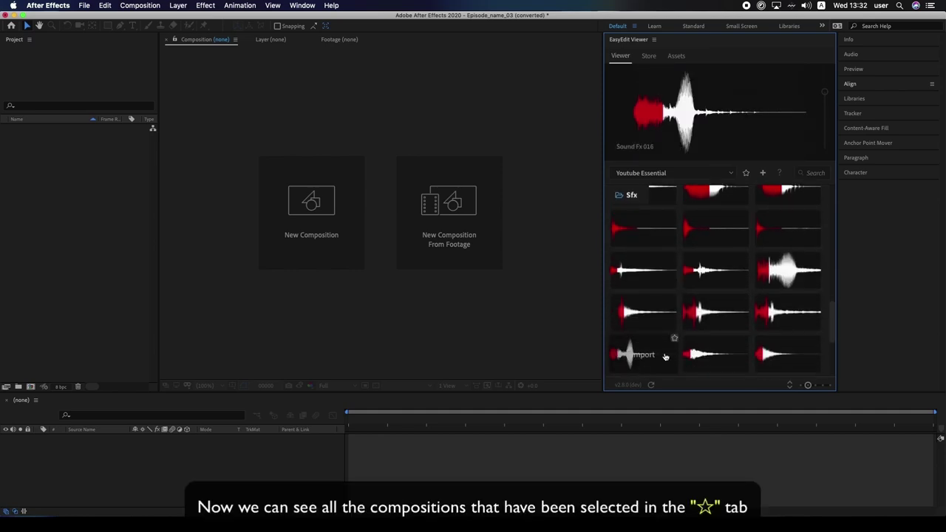
left_click(744, 337)
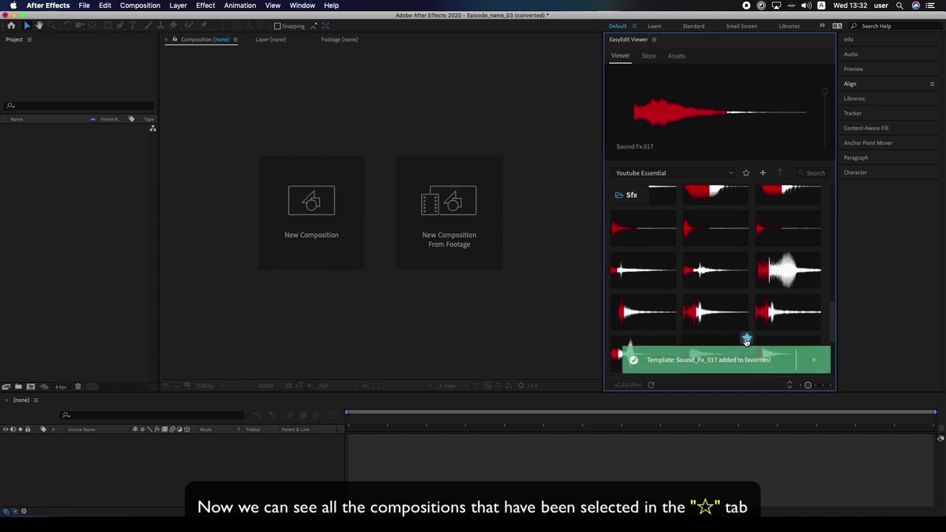
left_click(629, 197)
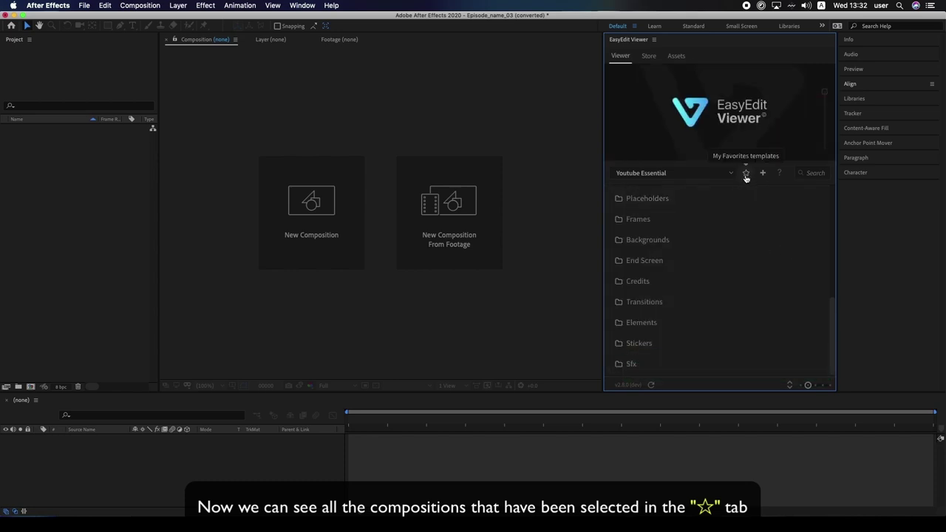
Step: Show only favorites and create a new 1920×1080, 30 fps composition, Comp 1
left_click(745, 175)
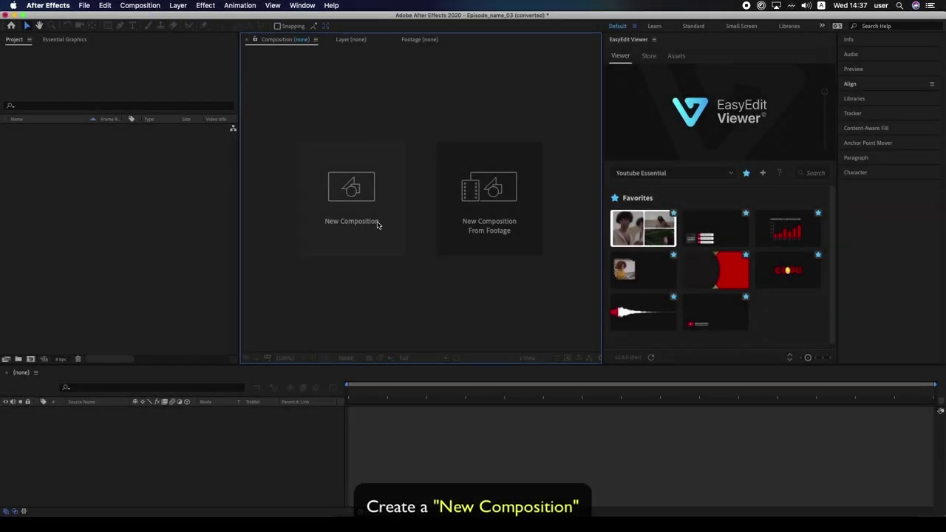
left_click(375, 216)
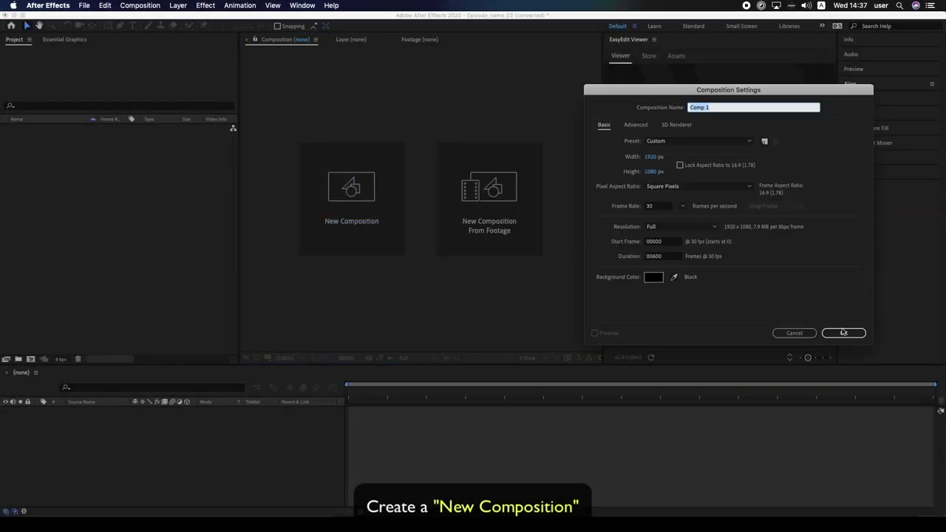
left_click(844, 333)
Step: Import Links_02 into Comp 1, scrub to preview it, and start editing the first handle
mouse_move(711, 239)
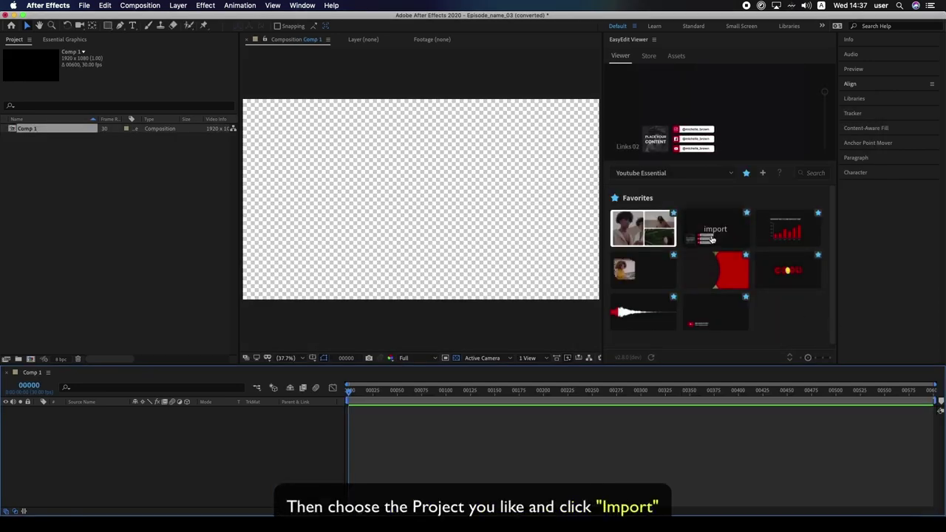
left_click(711, 239)
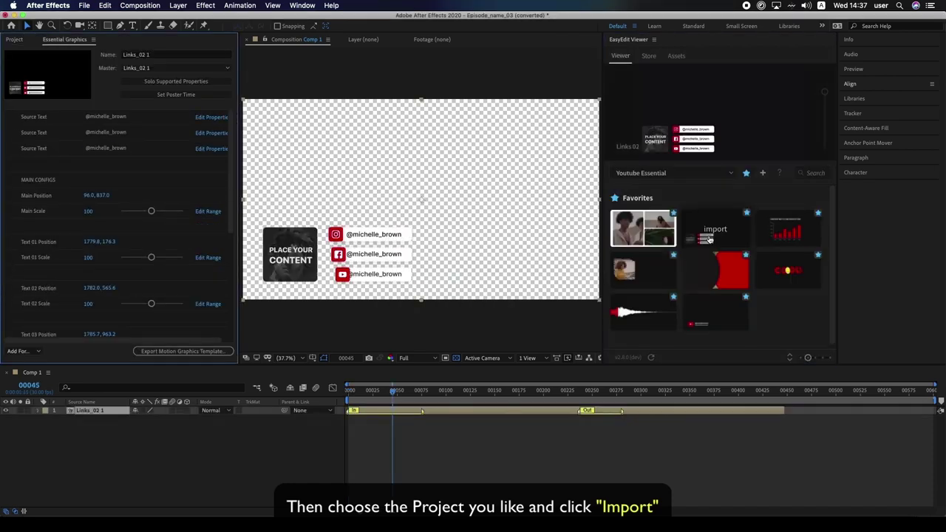
mouse_move(394, 392)
left_mouse_down()
mouse_move(534, 404)
mouse_move(525, 406)
left_mouse_up()
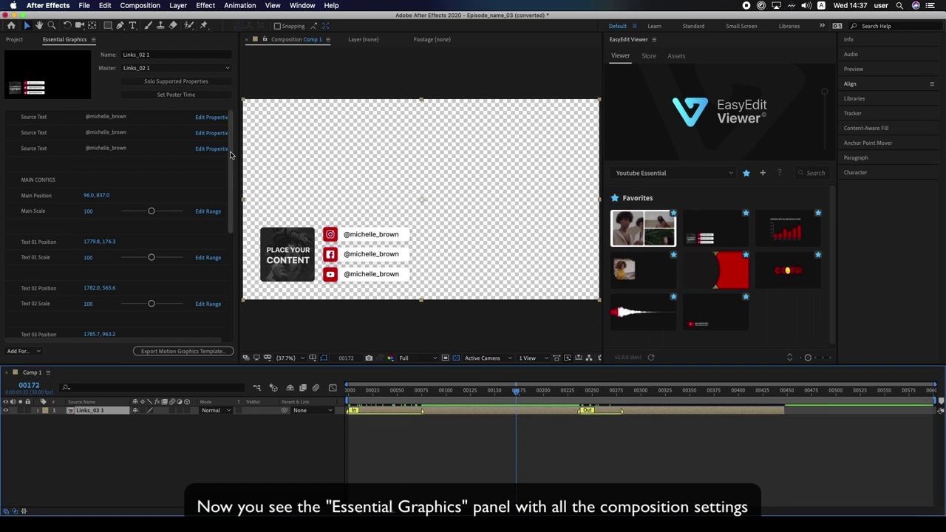
mouse_move(230, 153)
left_mouse_down()
mouse_move(229, 262)
mouse_move(239, 151)
left_mouse_up()
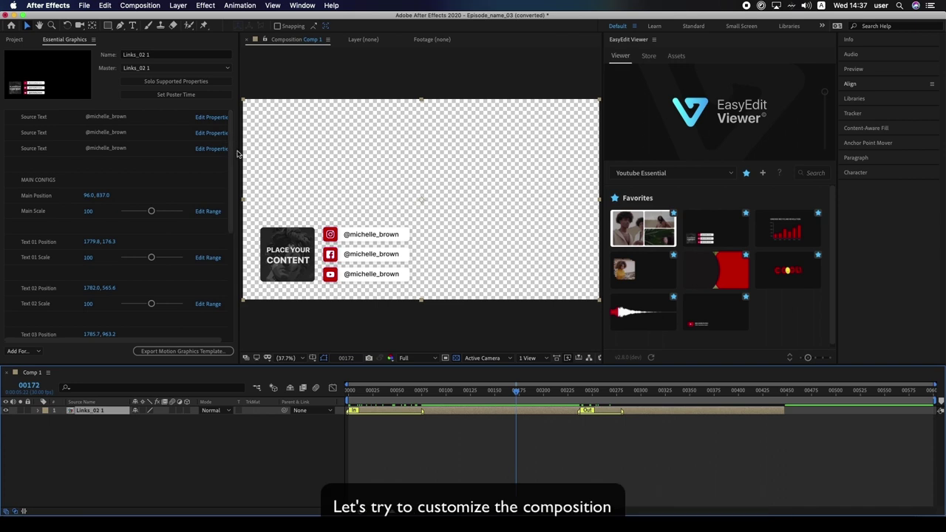
left_click(110, 116)
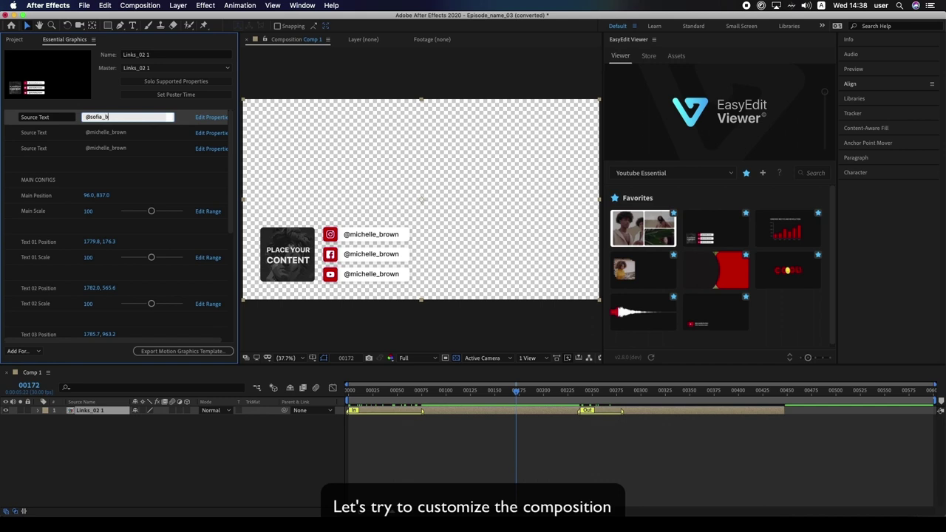
Step: Replace all three social media handle texts with the new handle
left_click(156, 165)
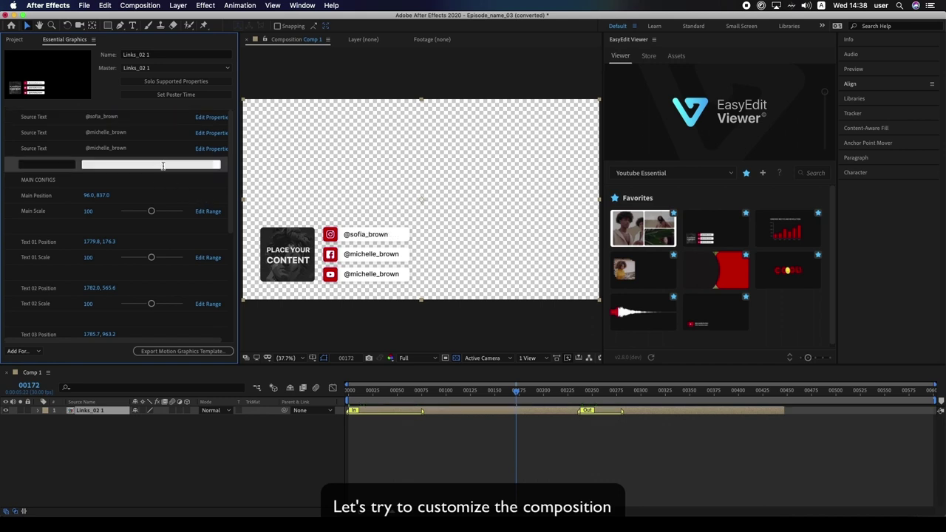
left_click(110, 132)
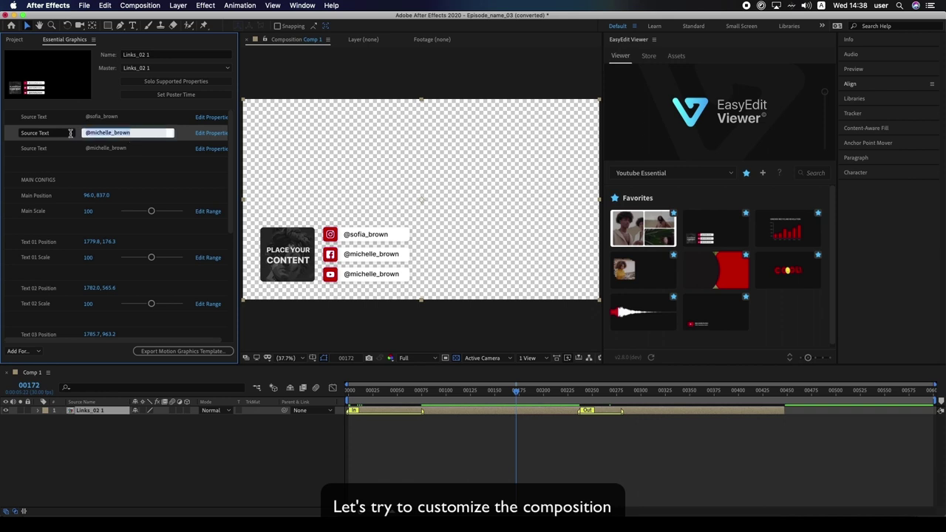
key("ctrl+v")
key("Tab")
key("ctrl+v")
key("Tab")
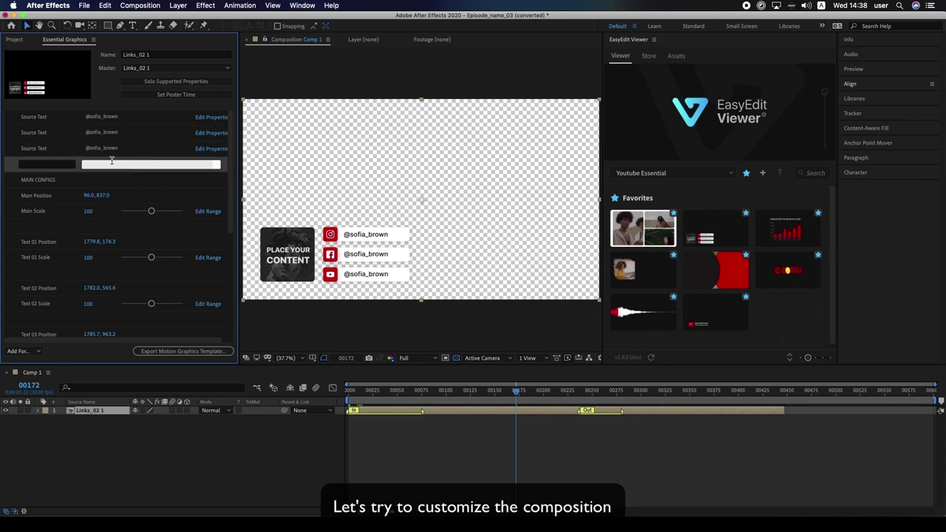
Step: Shift the links graphic right and set the handle texts' Position X to 1862
scroll(228, 158, "down", 2)
left_click(92, 152)
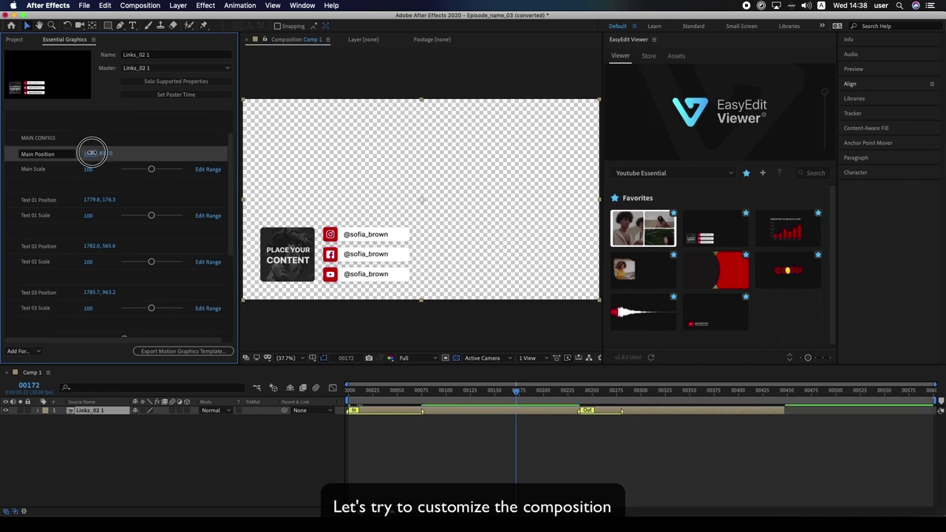
left_click_drag(92, 152, 140, 171)
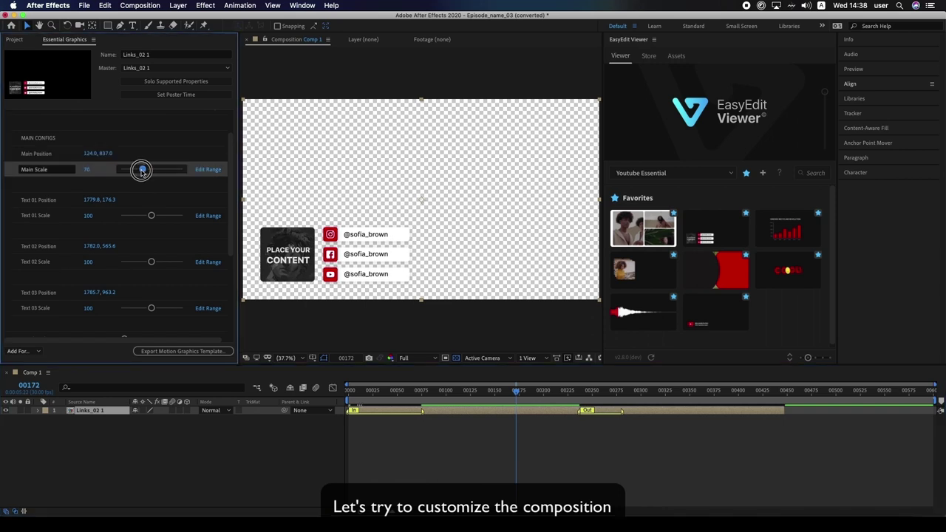
left_click_drag(228, 149, 229, 164)
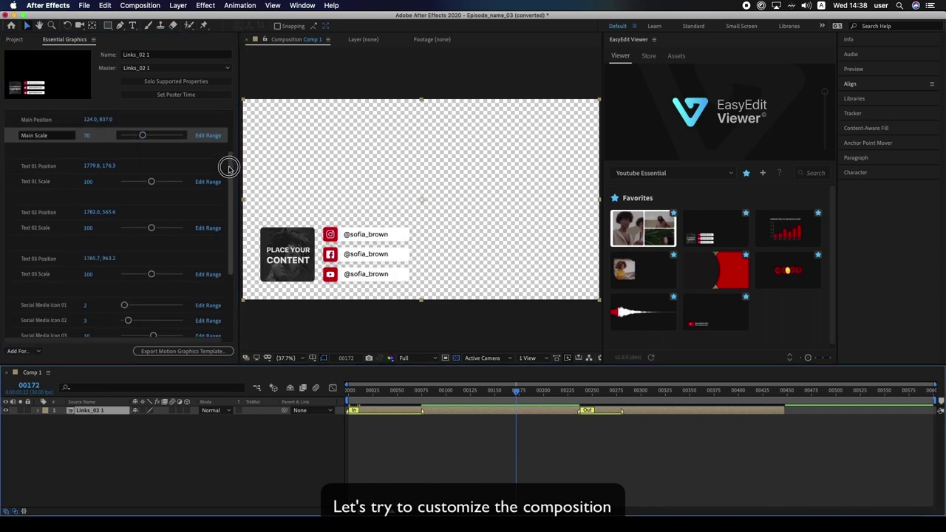
left_click_drag(95, 167, 103, 167)
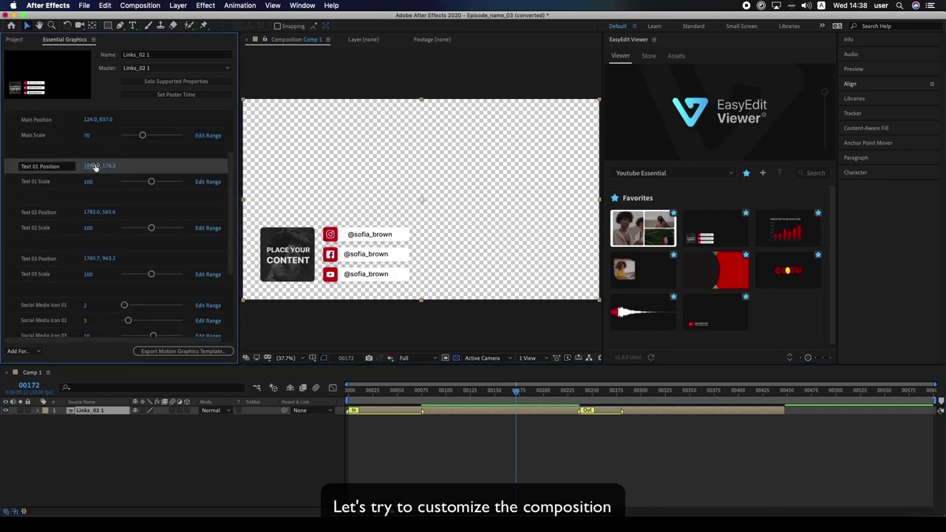
left_click(90, 167)
left_click(91, 212)
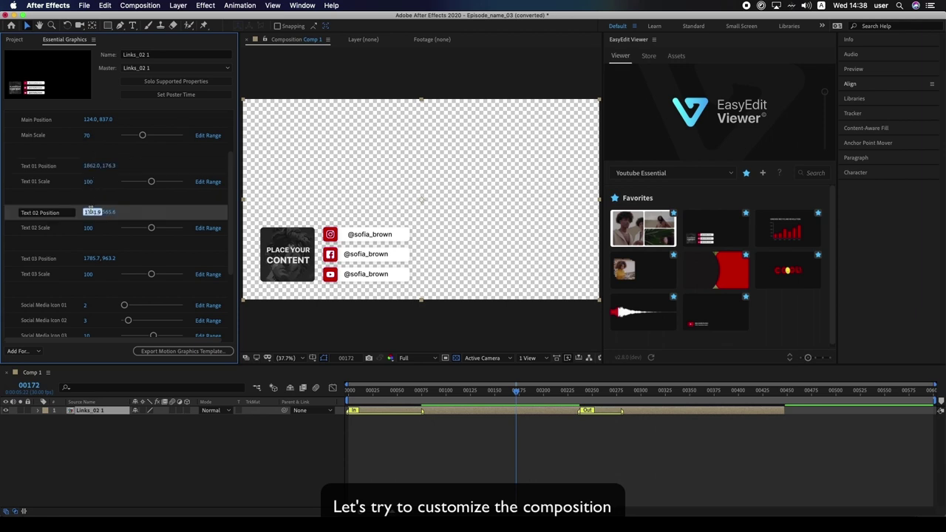
type("1862")
left_click(90, 259)
type("1862")
key("Return")
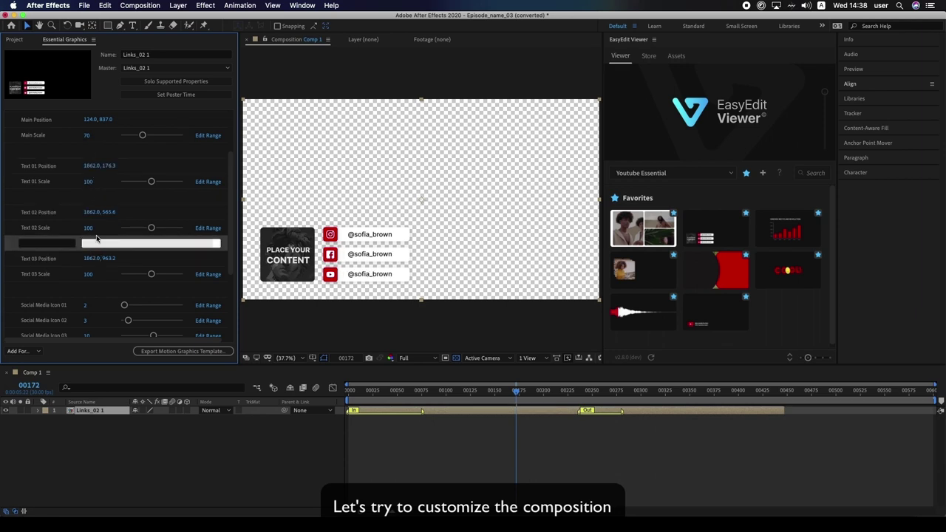
Step: Set Text 01, 02 and 03 Scale to 105
left_click_drag(151, 274, 154, 275)
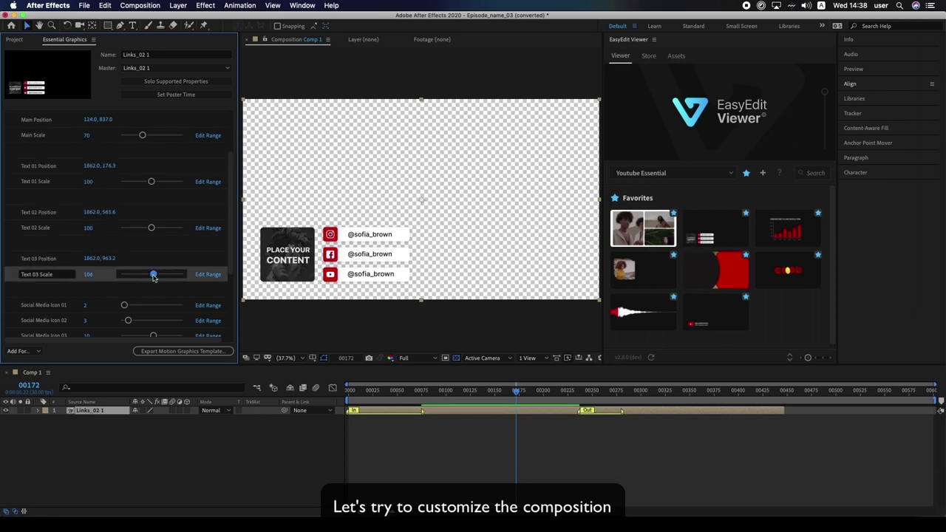
left_click(89, 274)
type("110")
key("Return")
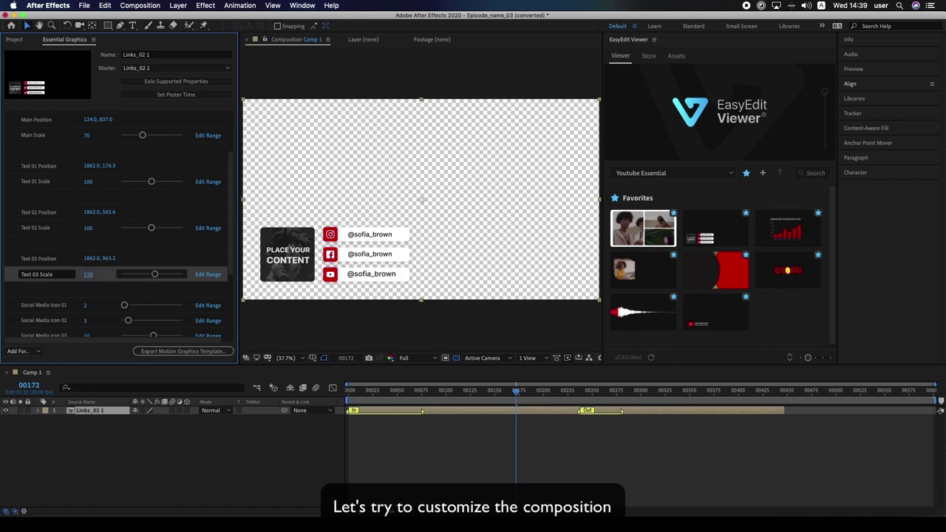
left_click(88, 274)
type("105")
key("Return")
left_click(89, 274)
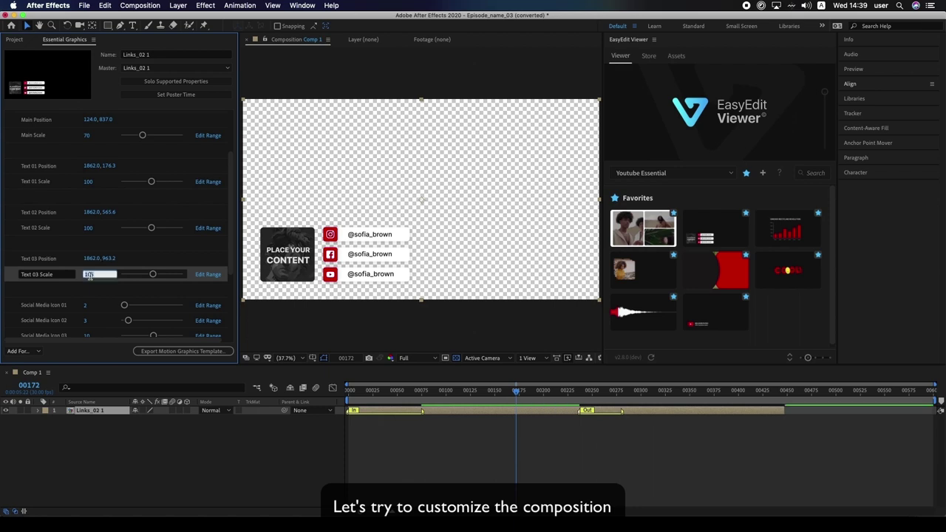
left_click(89, 227)
type("105")
left_click(89, 181)
type("105")
key("Return")
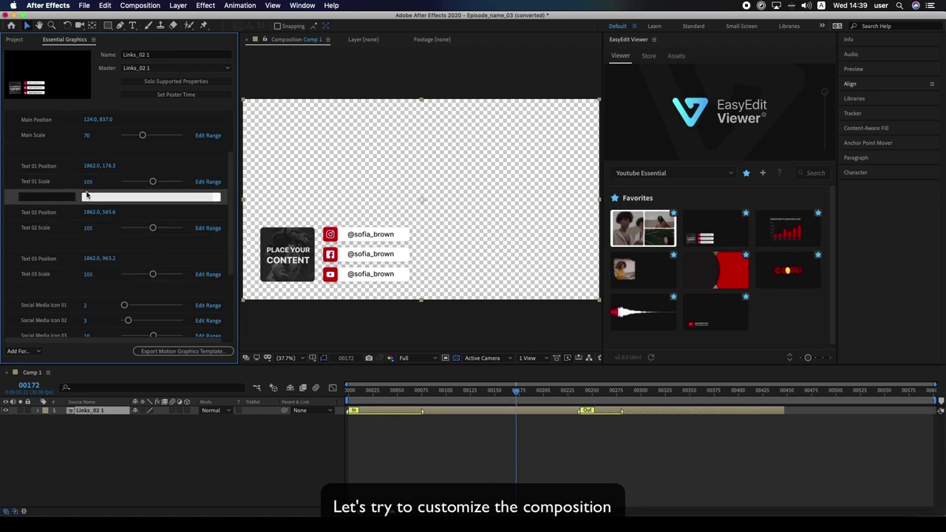
left_click_drag(229, 186, 229, 220)
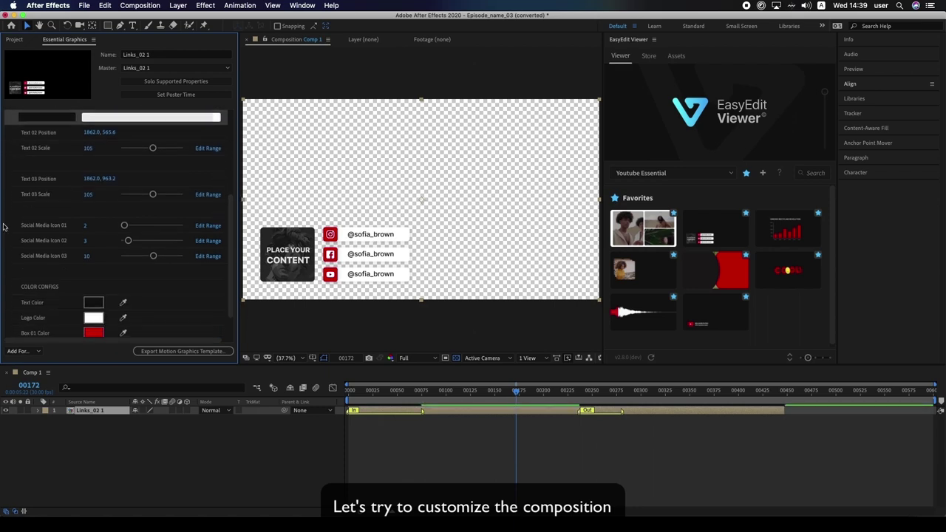
Step: Set Social Media Icon values to 16, 8 and 4, and make Logo and Box 02 colours red
mouse_move(123, 225)
left_mouse_down()
mouse_move(148, 228)
mouse_move(145, 240)
mouse_move(175, 256)
left_mouse_up()
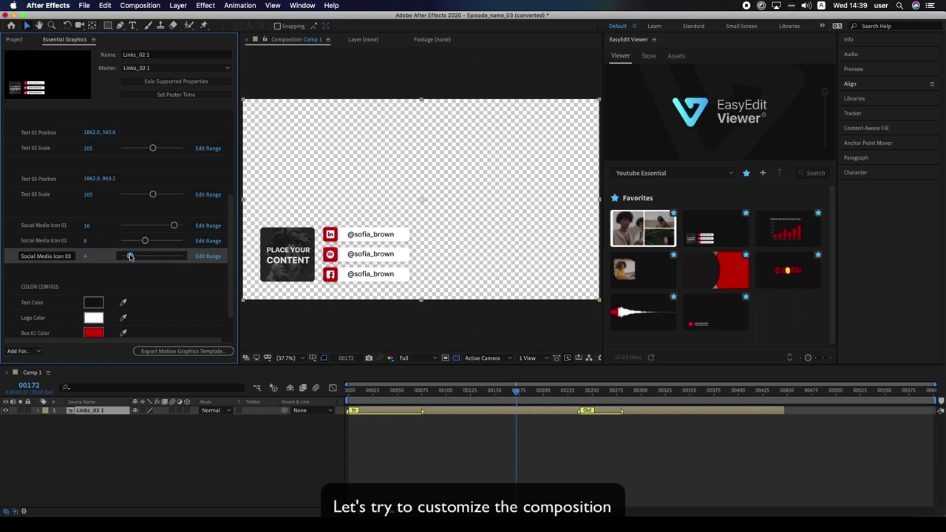
scroll(224, 240, "down", 2)
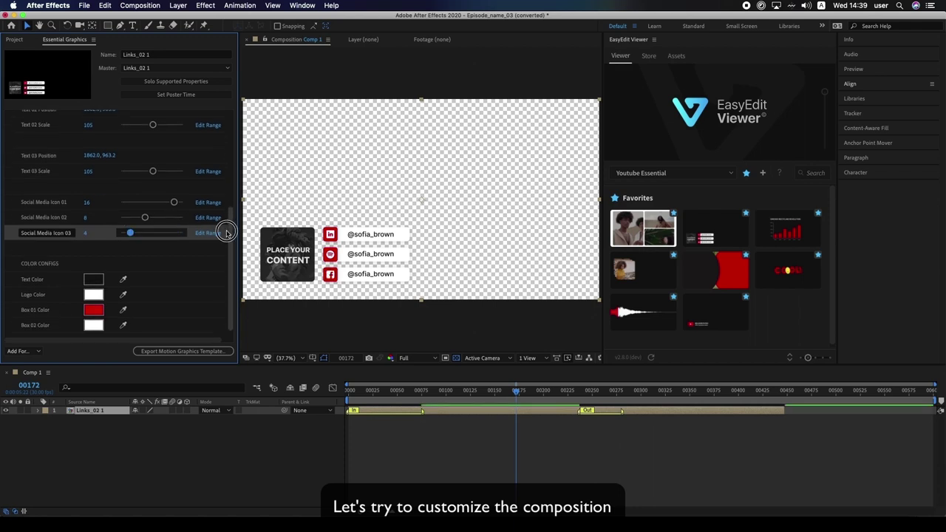
left_click(94, 282)
left_click(348, 385)
key("Return")
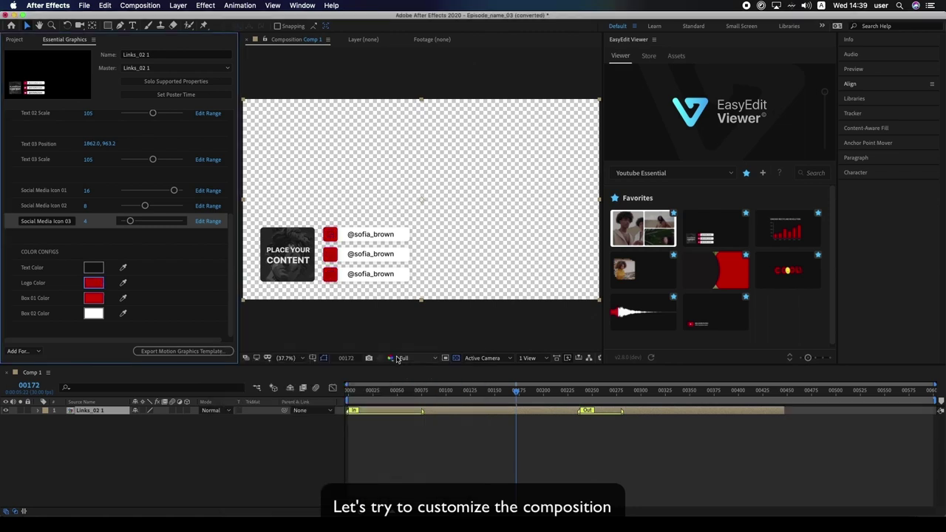
left_click(94, 314)
left_click(344, 384)
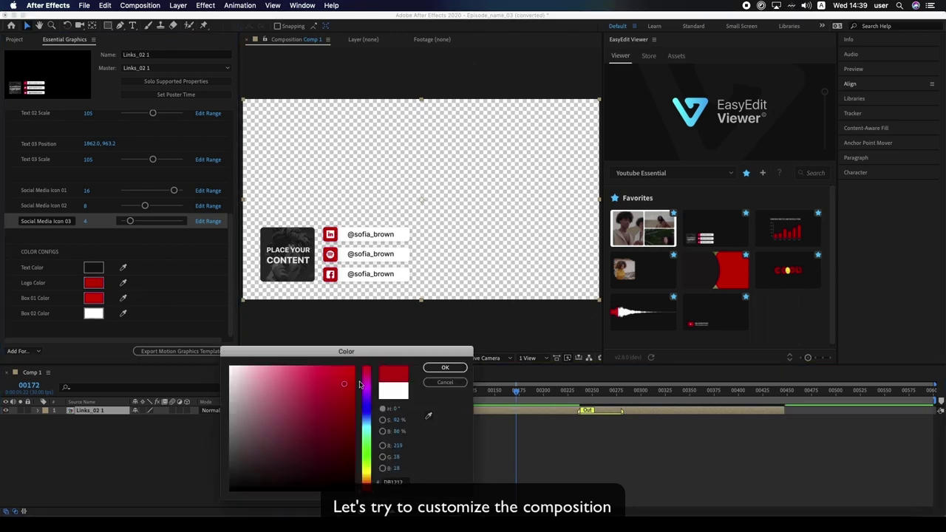
left_click(434, 368)
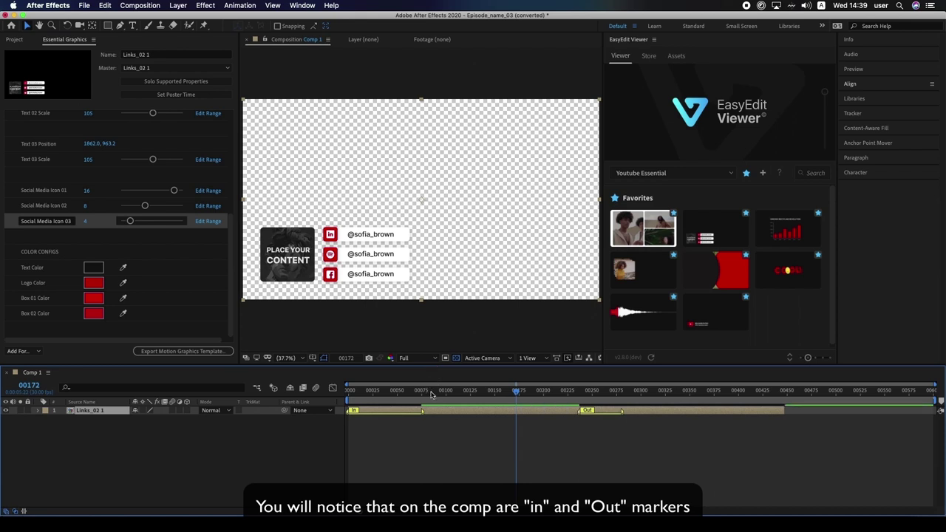
Step: End the intro animation earlier by dragging the In marker's end left, then preview it
left_click(359, 412)
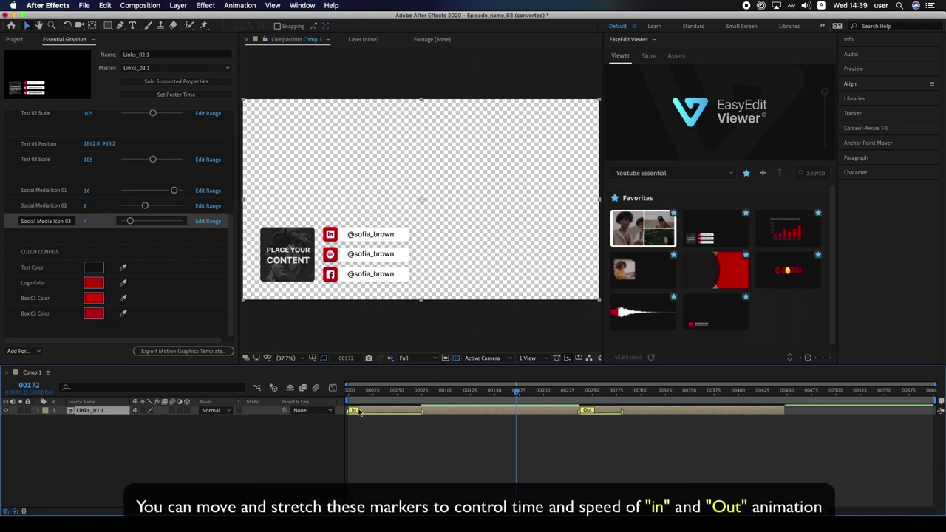
left_click(422, 394)
left_click_drag(423, 410, 340, 393)
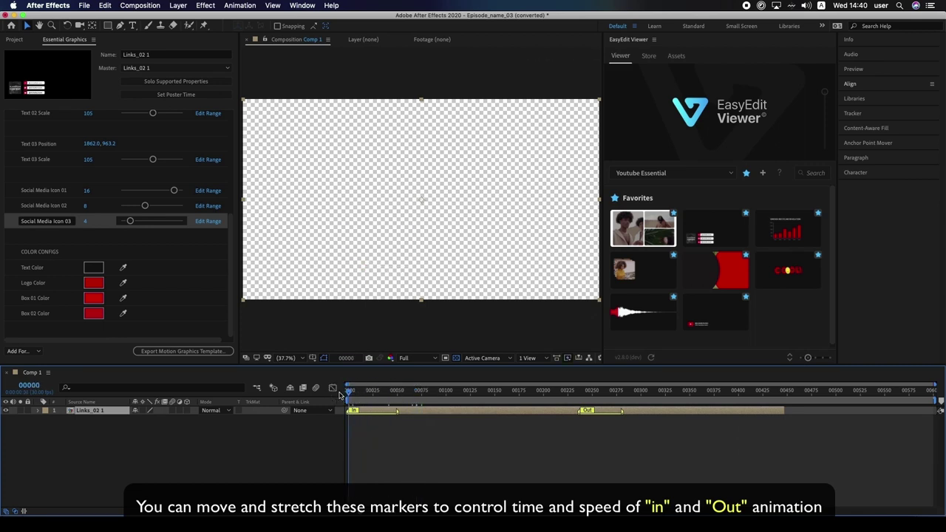
key("space")
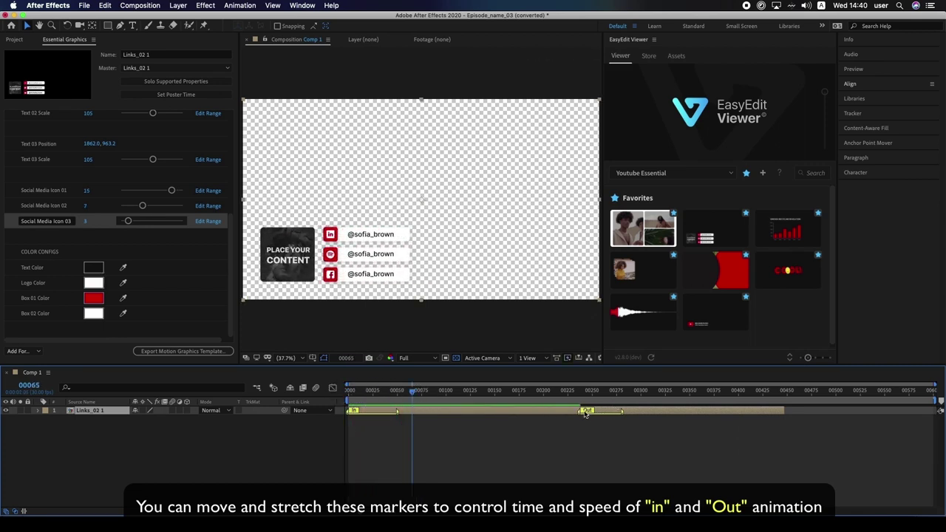
Step: Move the Out marker earlier to around frame 100 and check the frames before it
left_click_drag(585, 412, 445, 411)
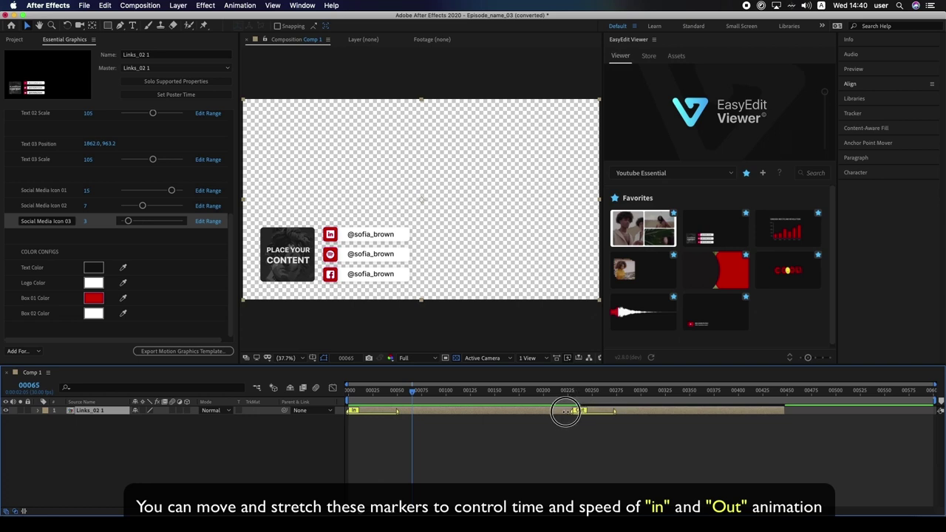
left_click(433, 390)
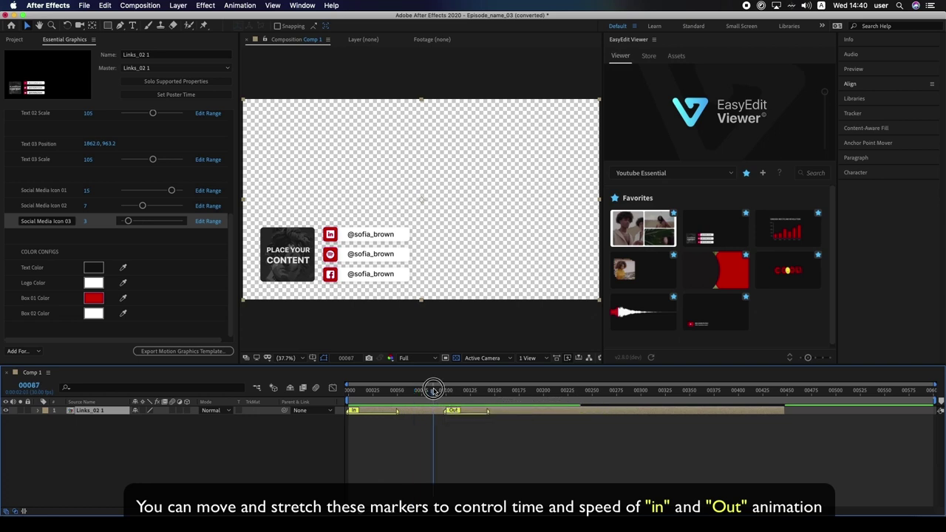
left_click_drag(433, 390, 418, 396)
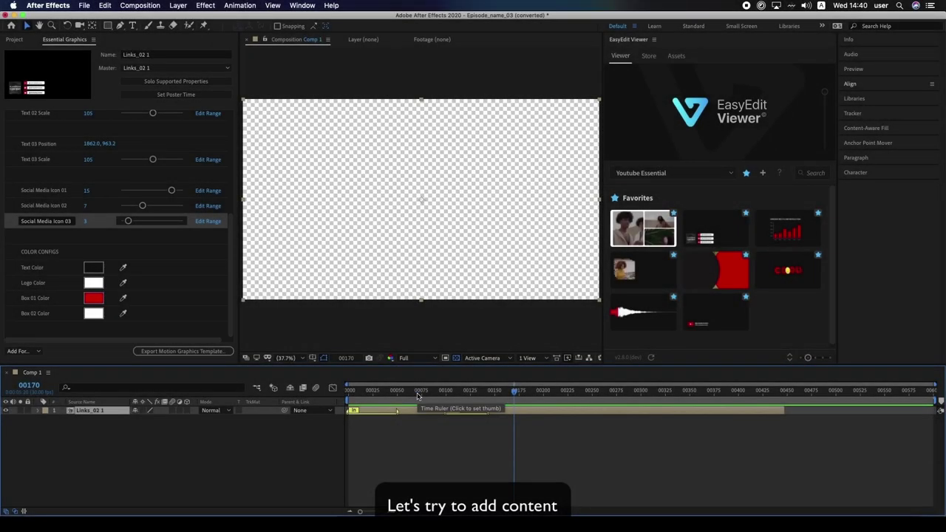
Step: Open the nested Placeholder_07 comp at 50% magnification, then open the EasyEdit Assets library
left_click(421, 393)
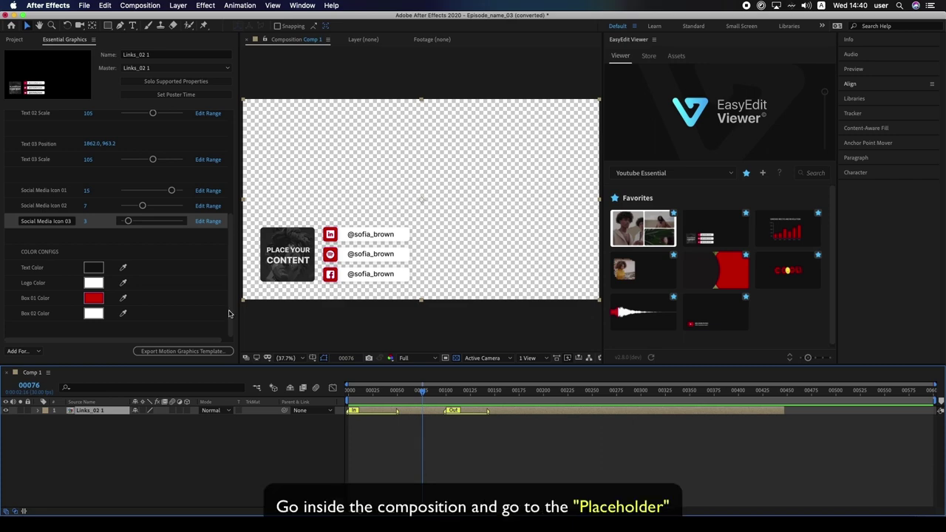
double_click(84, 412)
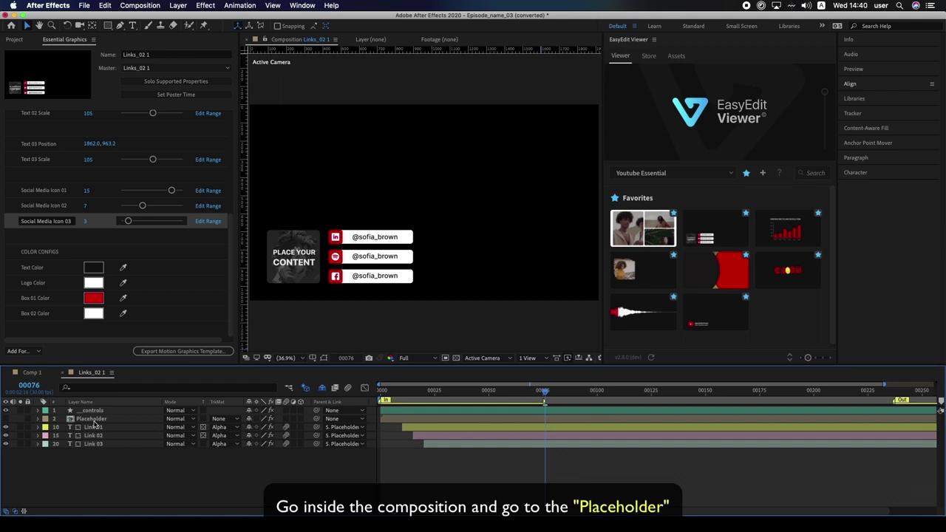
left_click(92, 419)
double_click(92, 420)
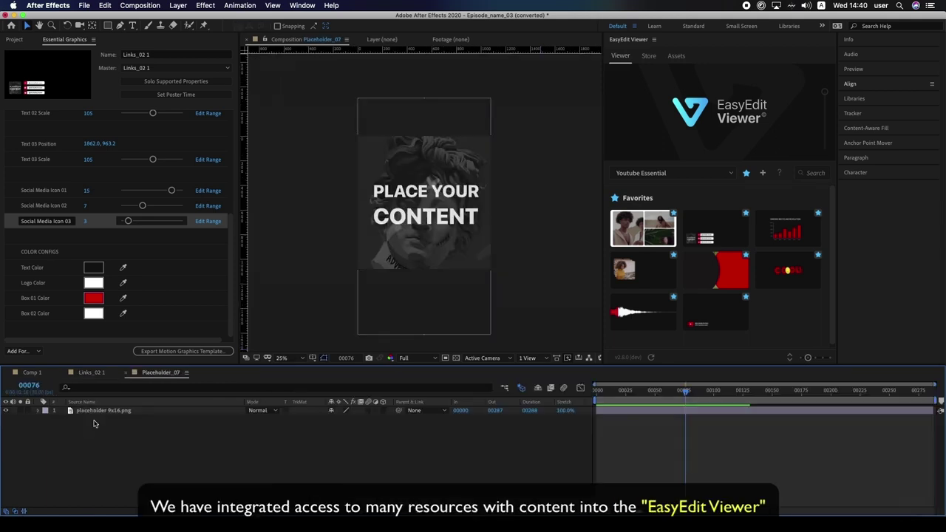
left_click(282, 358)
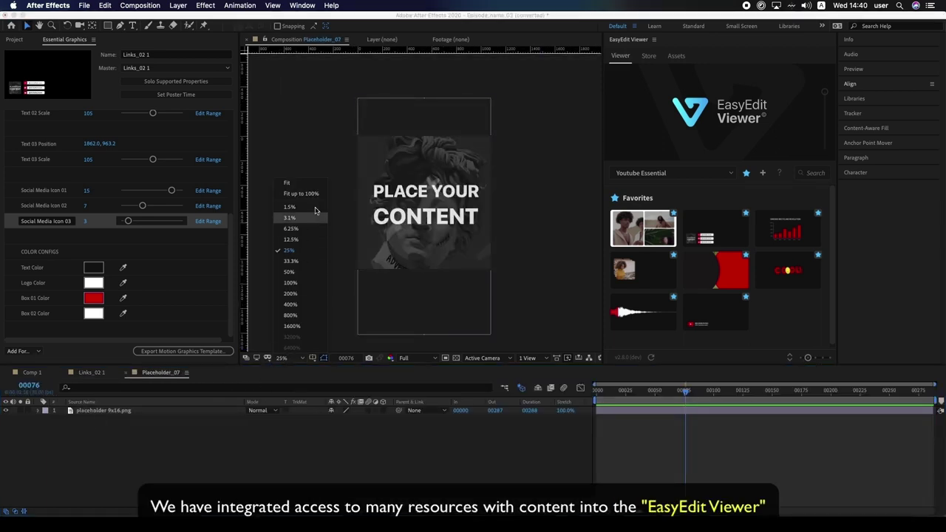
left_click(295, 194)
left_click(674, 60)
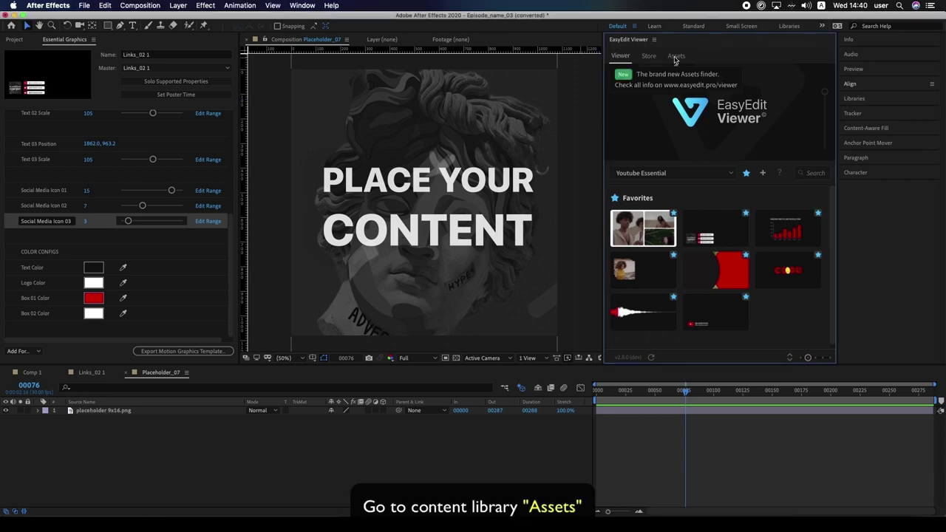
left_click(674, 58)
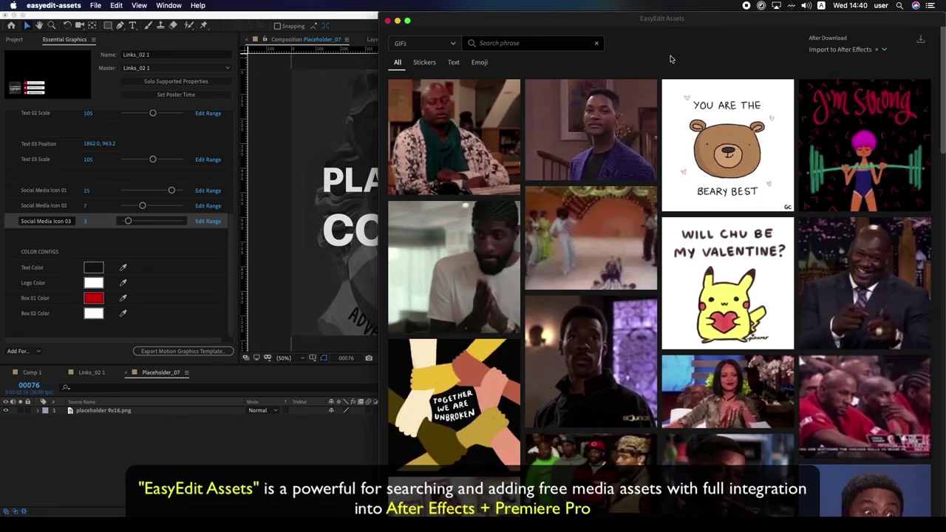
Step: Search EasyEdit Assets for 'fashion' images and import the woman-beside-yellow-car photo
left_click(538, 44)
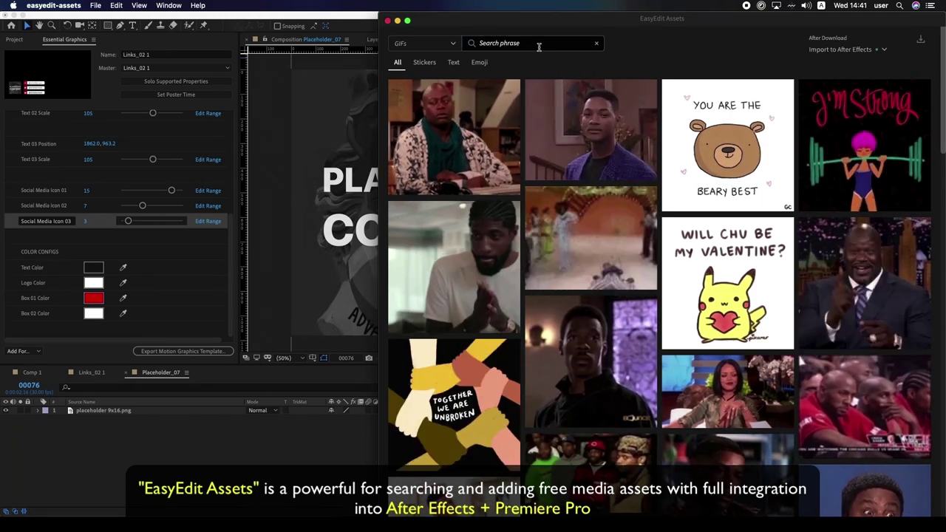
type("fashion")
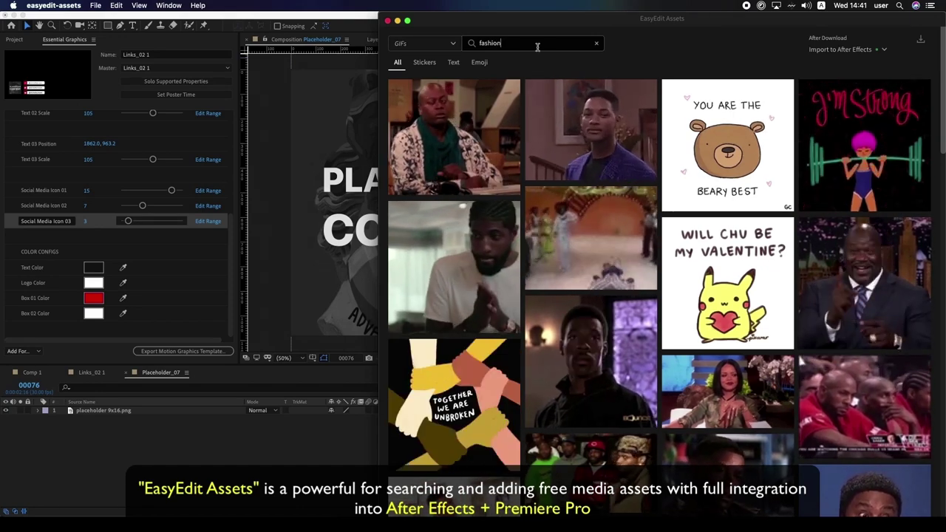
key("Return")
left_click(453, 44)
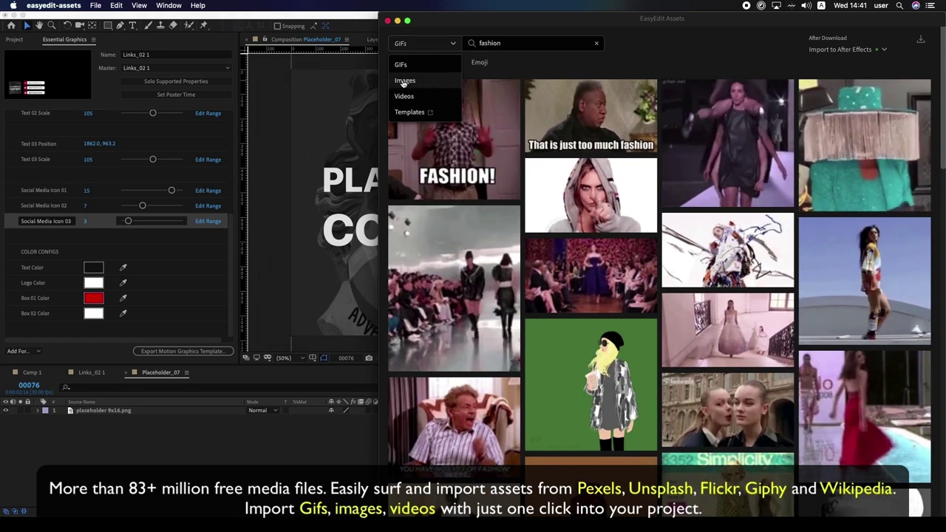
left_click(404, 81)
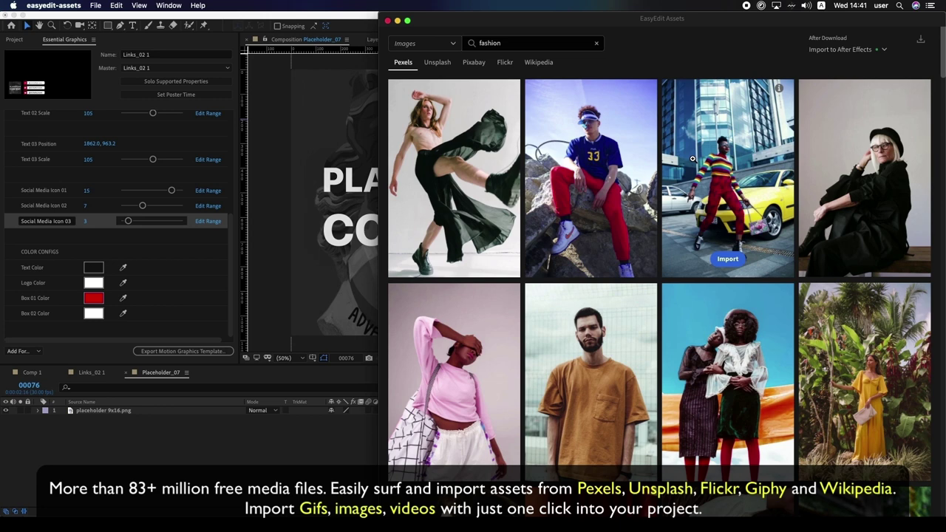
left_click(726, 260)
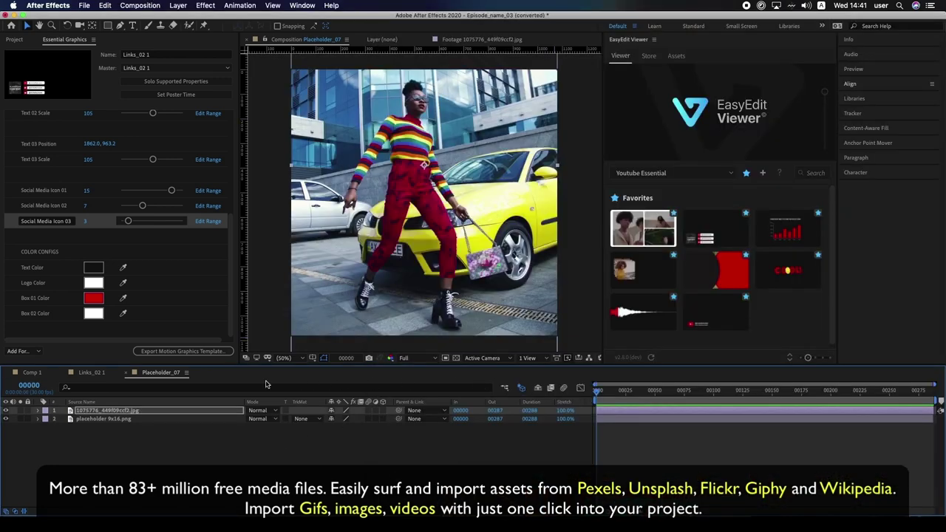
left_click(91, 373)
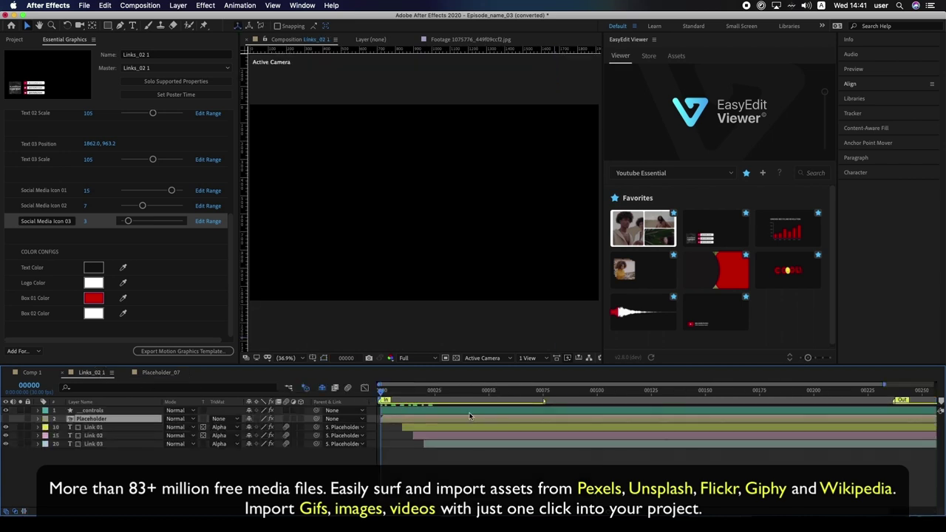
key("space")
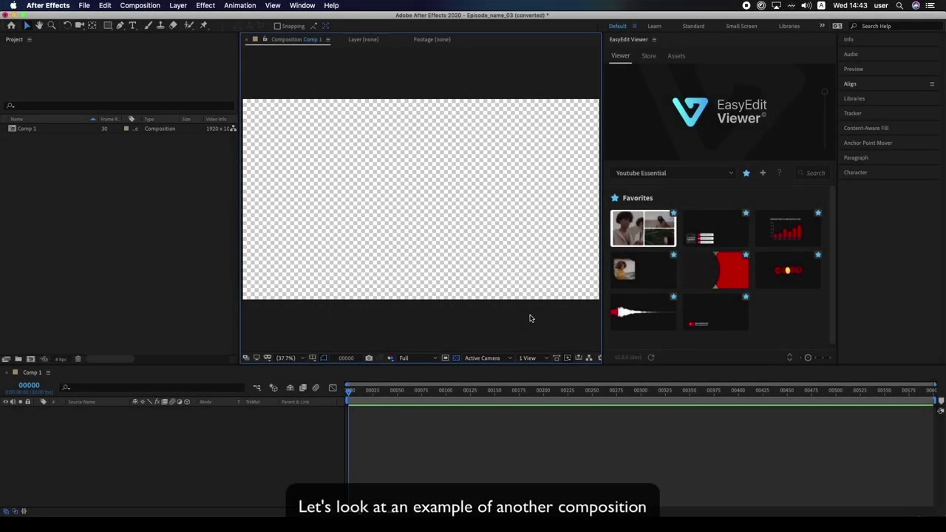
Step: Import the first favourite template, Opener_03, into Comp 1 and scrub through its animation
mouse_move(634, 238)
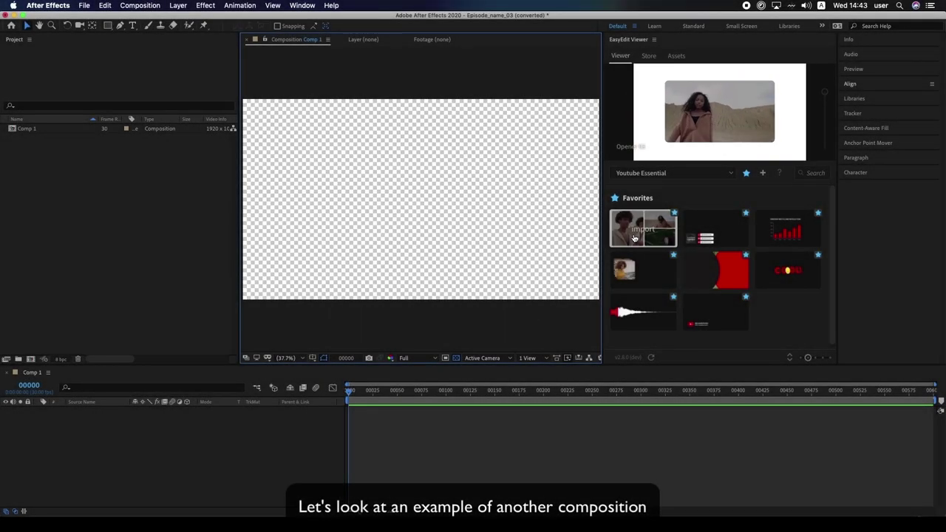
left_click(633, 238)
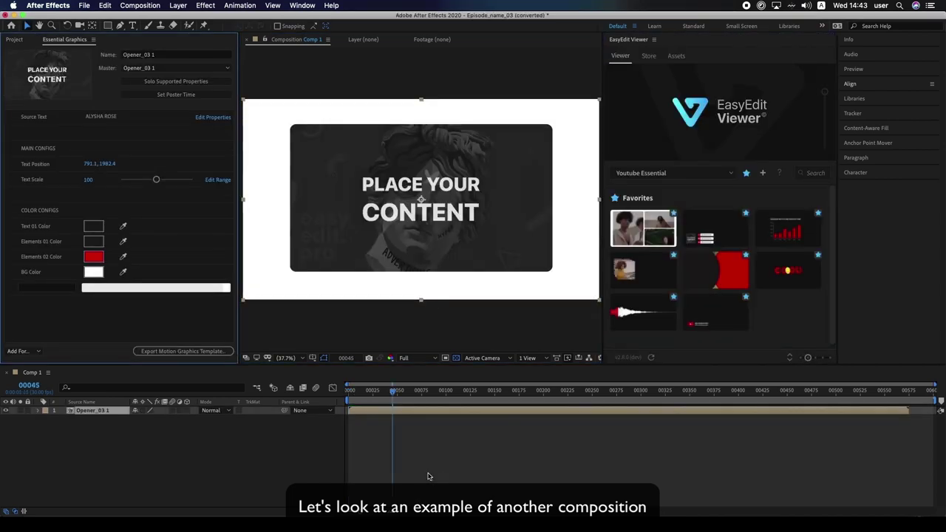
mouse_move(396, 403)
left_mouse_down()
mouse_move(497, 401)
mouse_move(360, 419)
left_mouse_up()
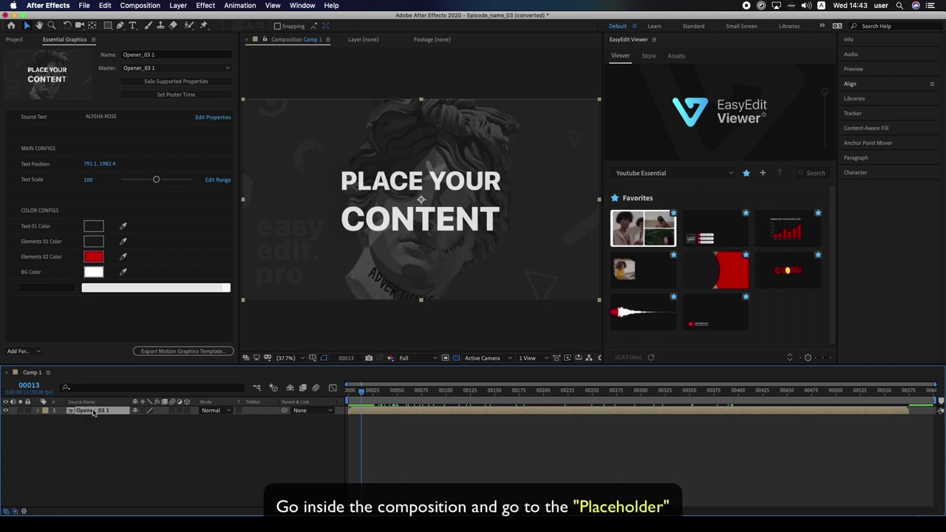
Step: Open Opener_03 1, then its Placeholder_01 comp, and bring up the EasyEdit Assets finder
double_click(94, 411)
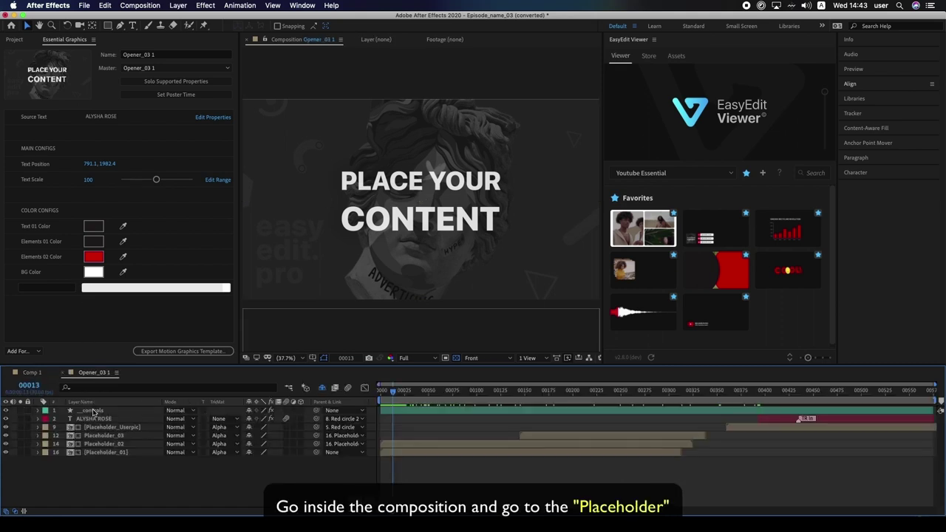
double_click(103, 452)
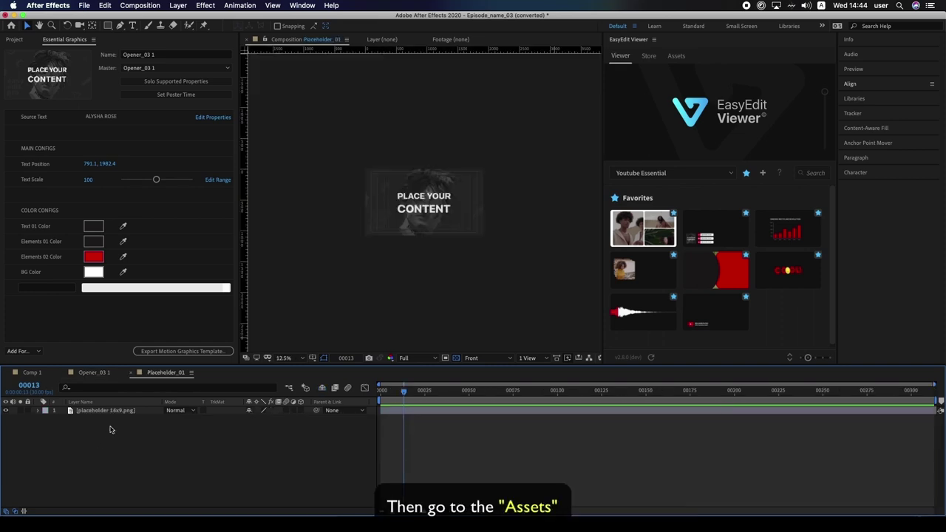
left_click(674, 61)
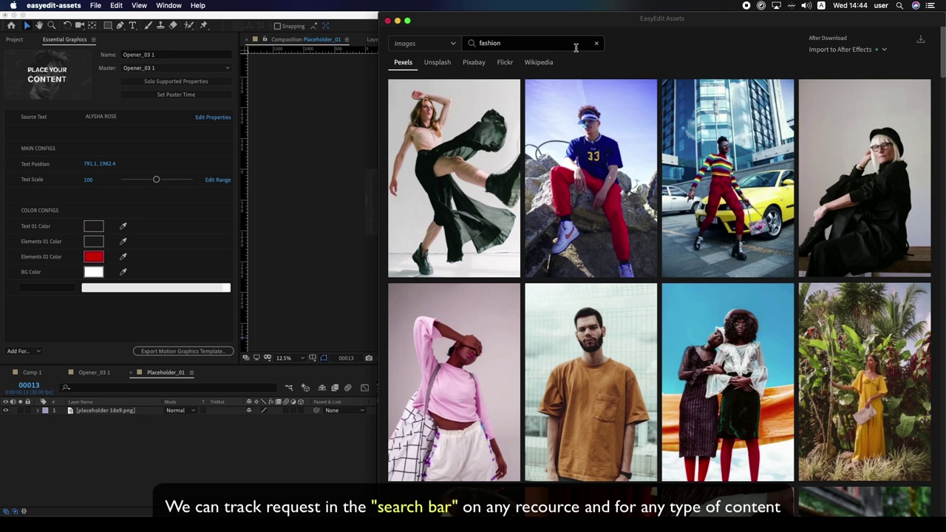
Step: Switch the 'fashion' search to Videos and import a fashion clip into Placeholder_01
left_click_drag(512, 43, 476, 43)
left_click(455, 45)
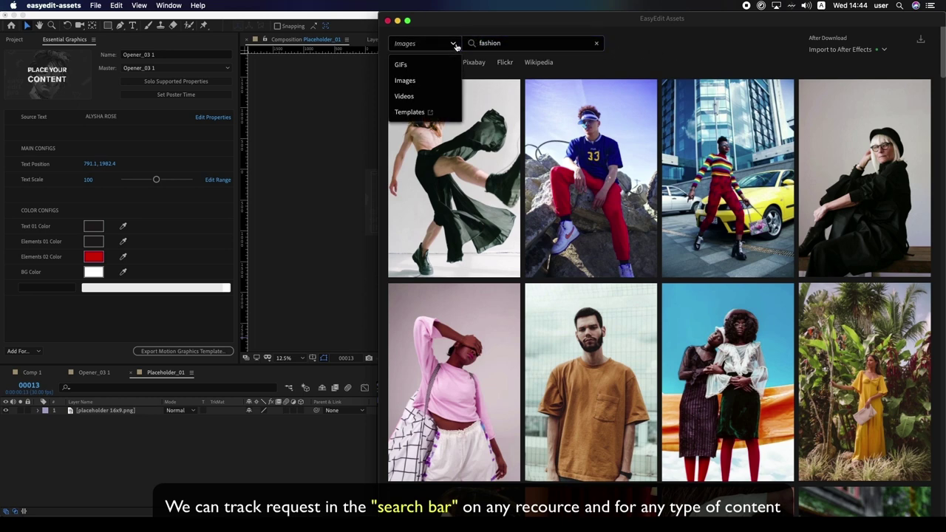
left_click(404, 96)
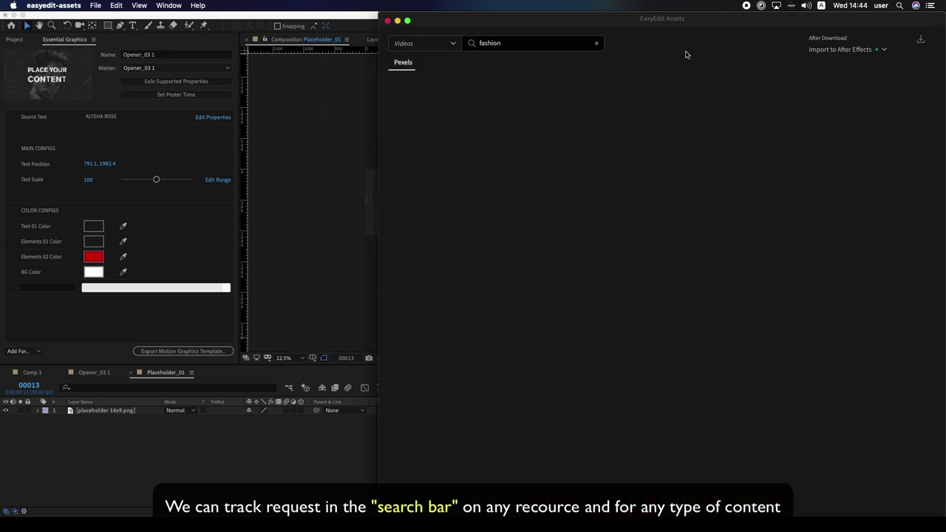
scroll(609, 129, "down", 5)
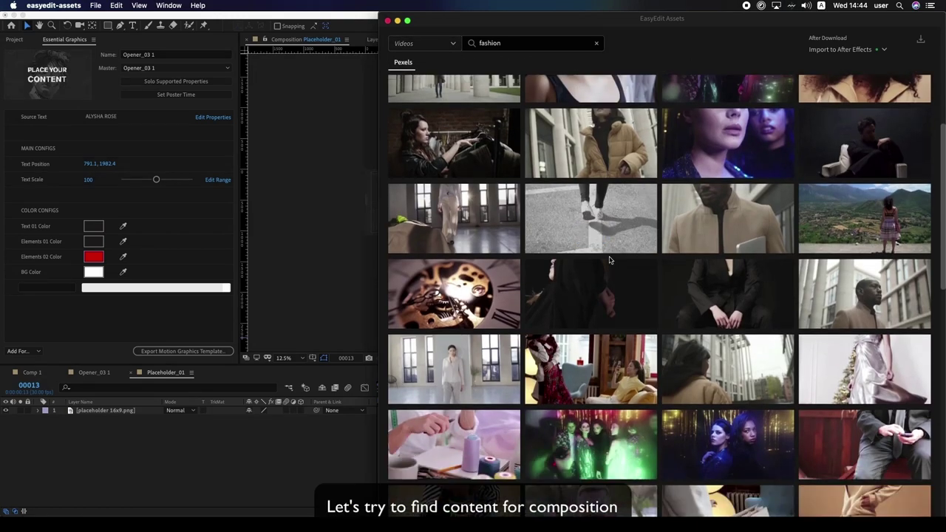
scroll(609, 261, "down", 2)
scroll(607, 257, "down", 2)
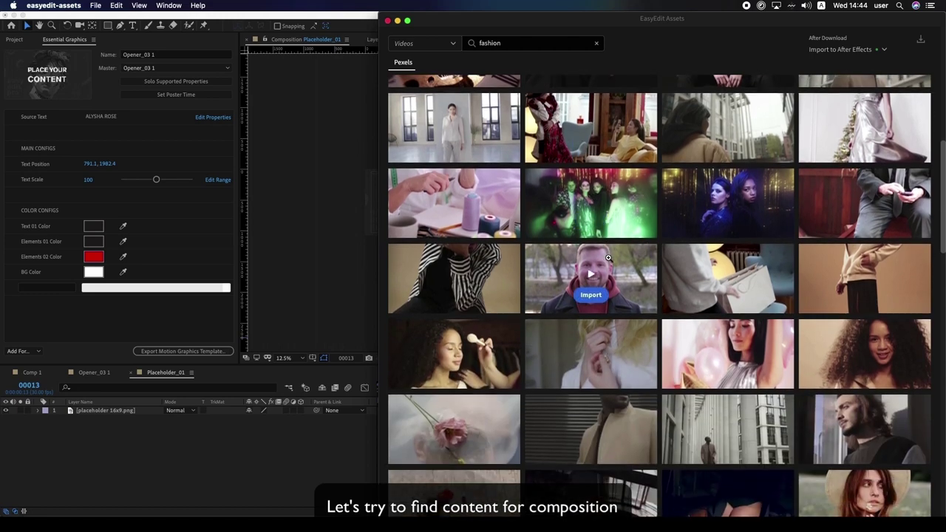
scroll(591, 237, "down", 2)
scroll(591, 255, "down", 3)
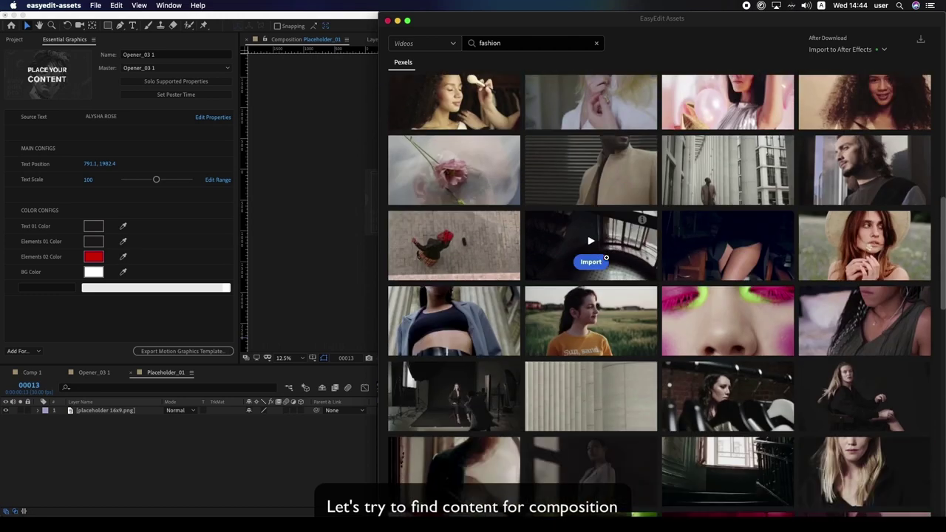
scroll(587, 248, "down", 3)
left_click(584, 399)
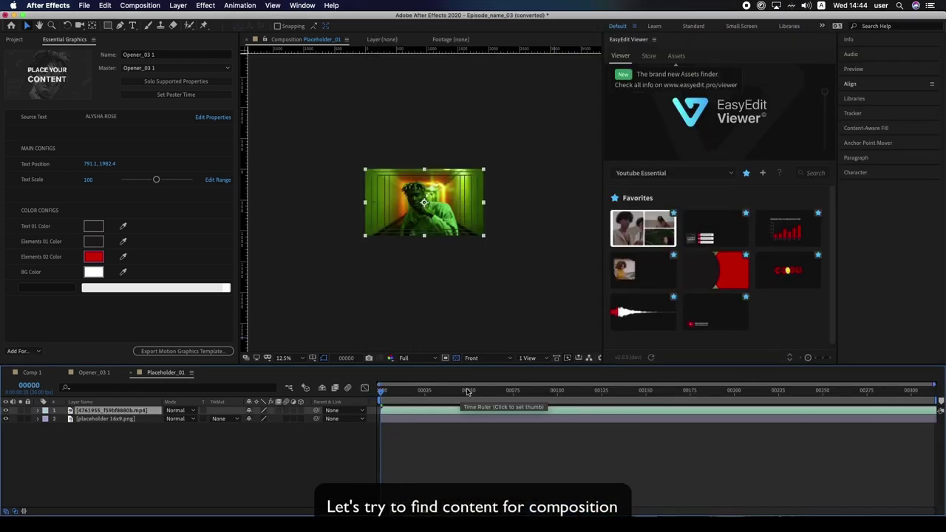
Step: Open Placeholder_20 from Opener_03 1 and import the yellow-lit fashion clip into it
left_click(103, 372)
double_click(106, 442)
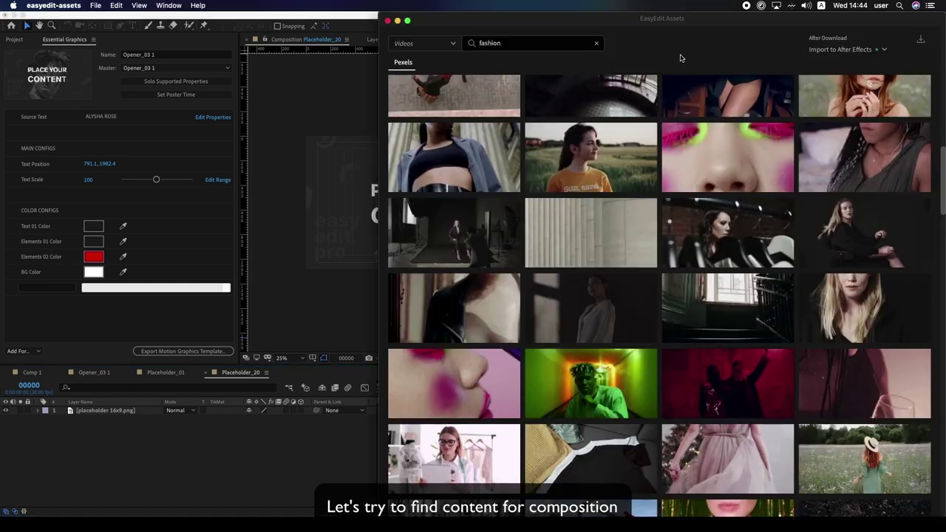
scroll(614, 202, "down", 5)
left_click(457, 272)
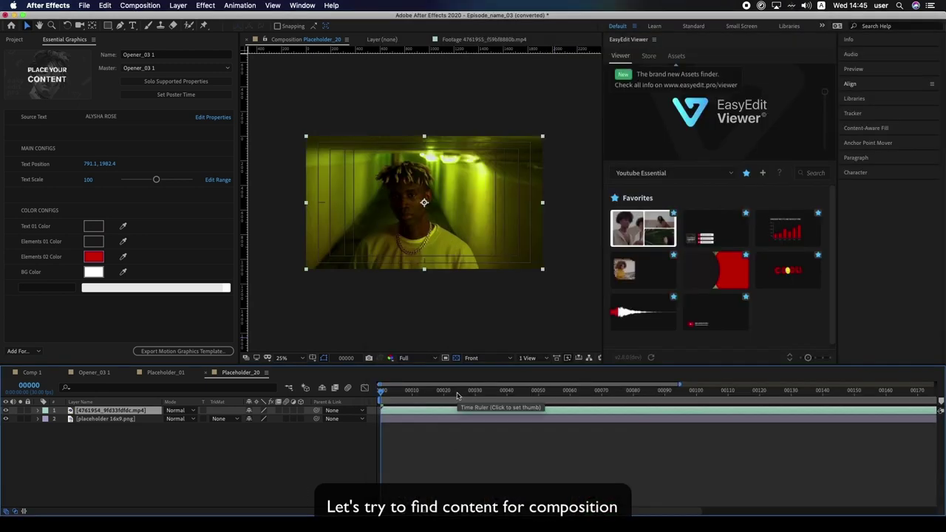
Step: Import the yellow-lit close-up clip of a man for Placeholder_21
left_click(151, 373)
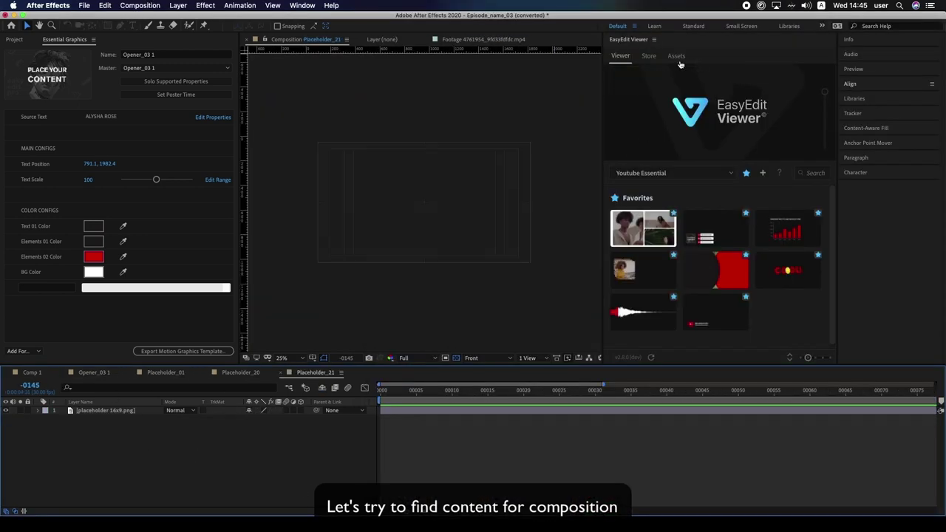
scroll(666, 319, "down", 3)
scroll(664, 319, "down", 5)
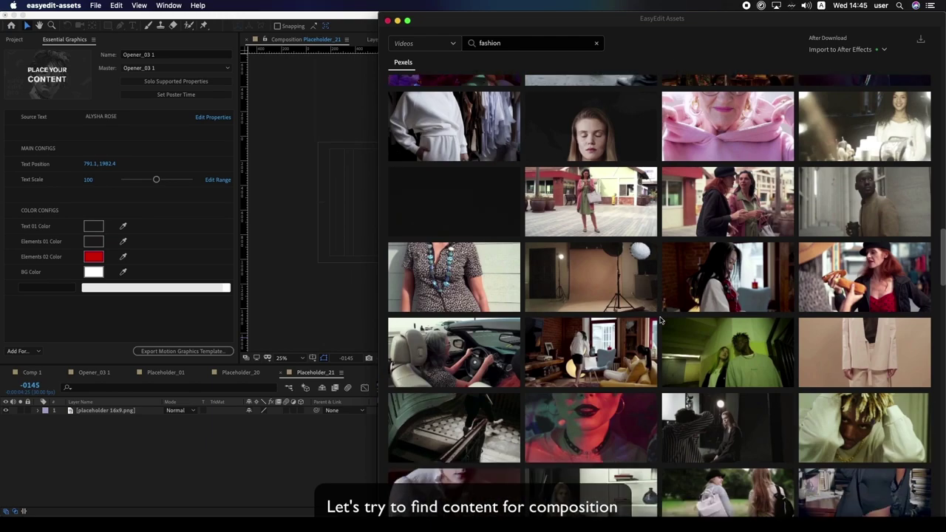
scroll(660, 319, "down", 5)
scroll(661, 320, "down", 3)
scroll(660, 319, "down", 3)
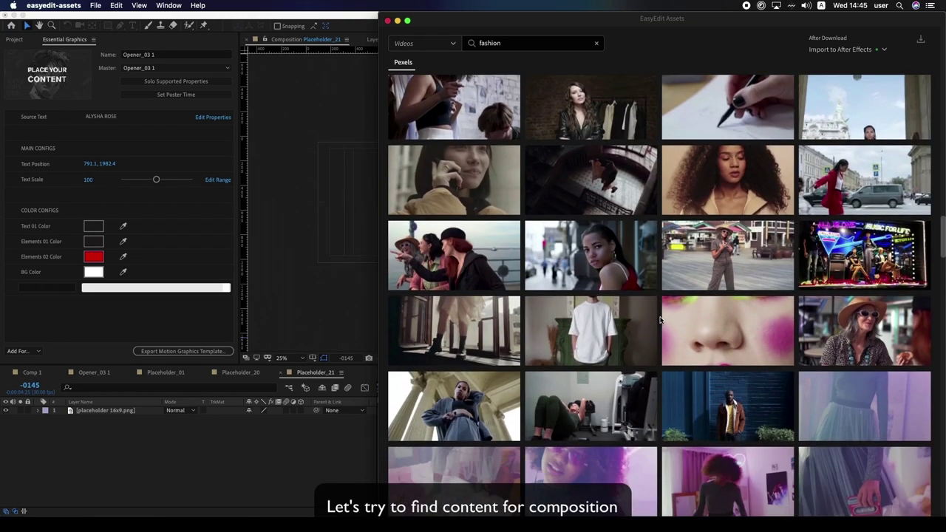
scroll(660, 319, "down", 3)
scroll(661, 319, "down", 5)
scroll(661, 319, "down", 5)
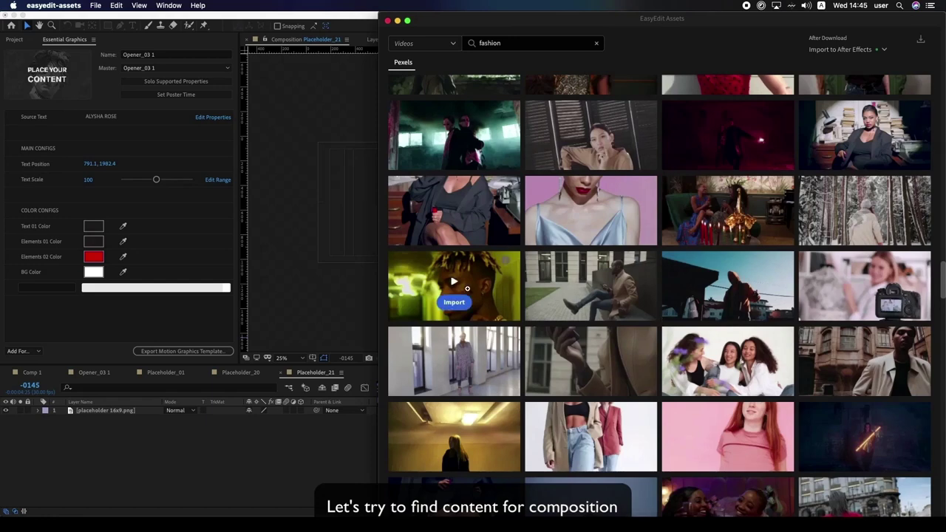
left_click(455, 304)
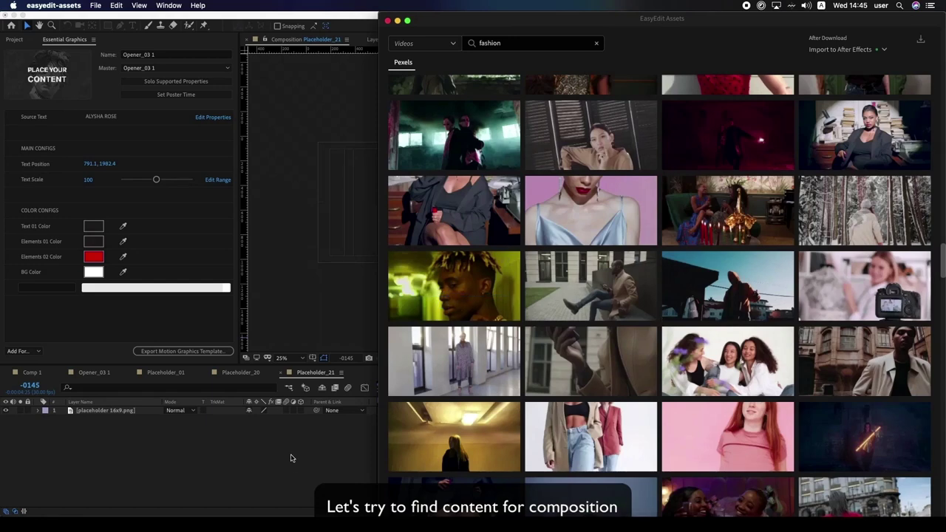
Step: Scale the man clip to fill the comp width and nudge it up slightly
left_click(290, 458)
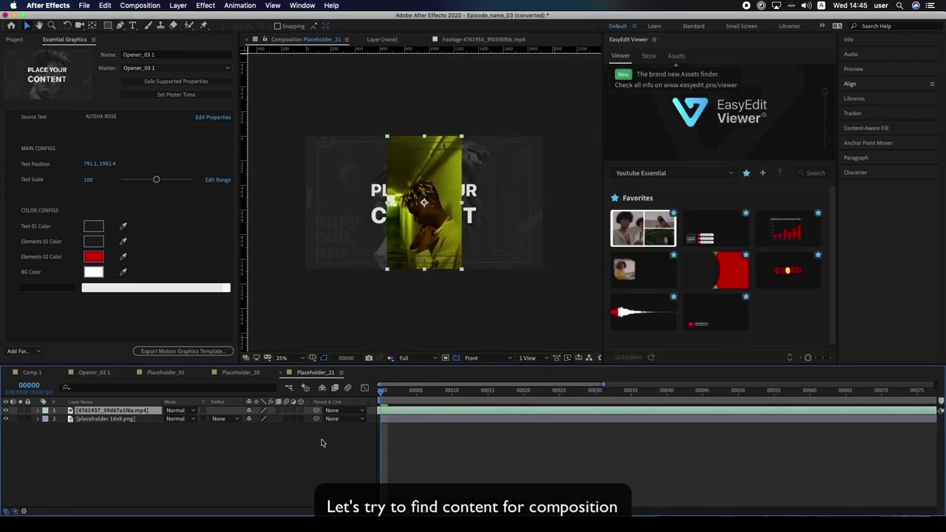
key("ctrl+alt+shift+h")
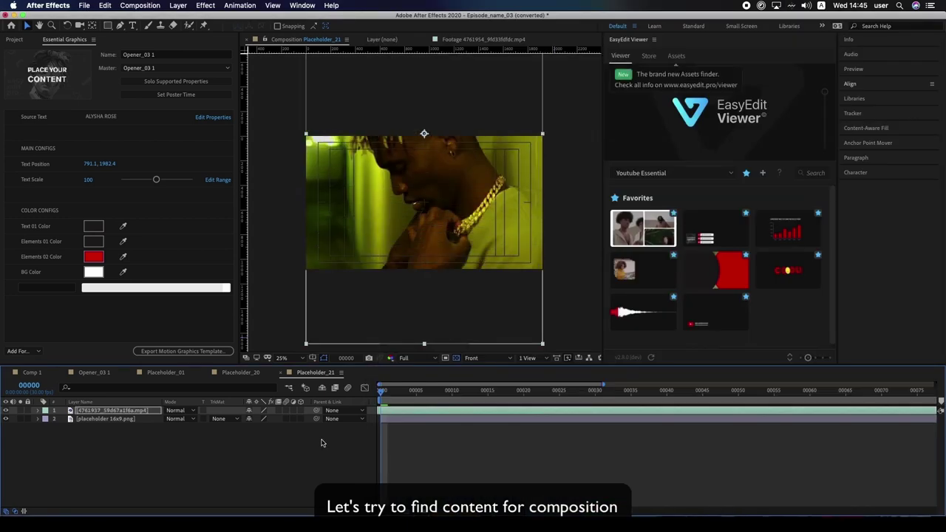
key("shift+Up")
key("shift+Up")
key("shift+Up")
key("shift+Up")
key("shift+Up")
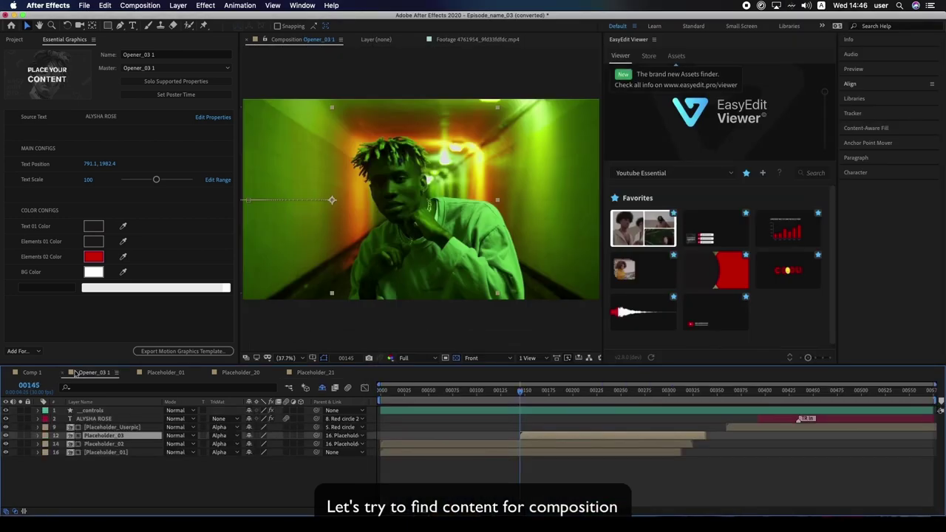
Step: Open the Placeholder_Userpic comp and switch the asset search to Images
left_click(94, 372)
double_click(111, 427)
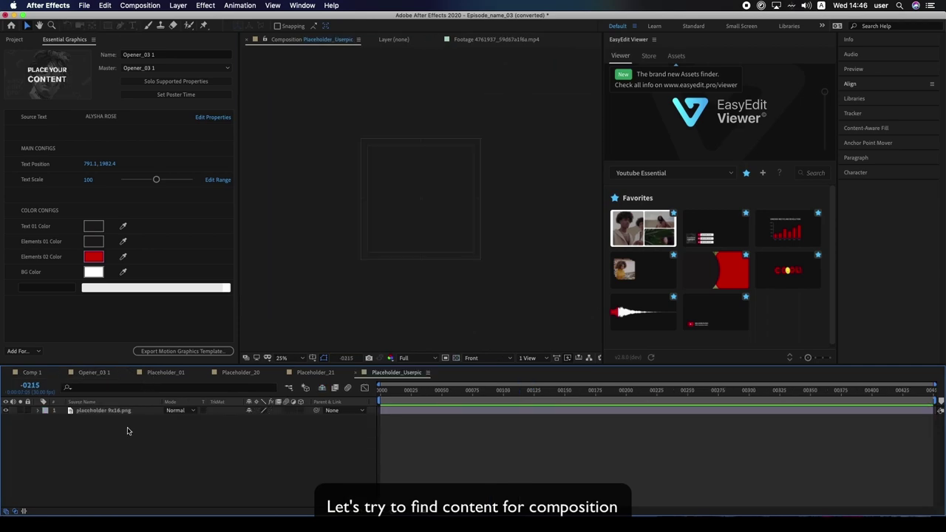
left_click(674, 56)
left_click(432, 47)
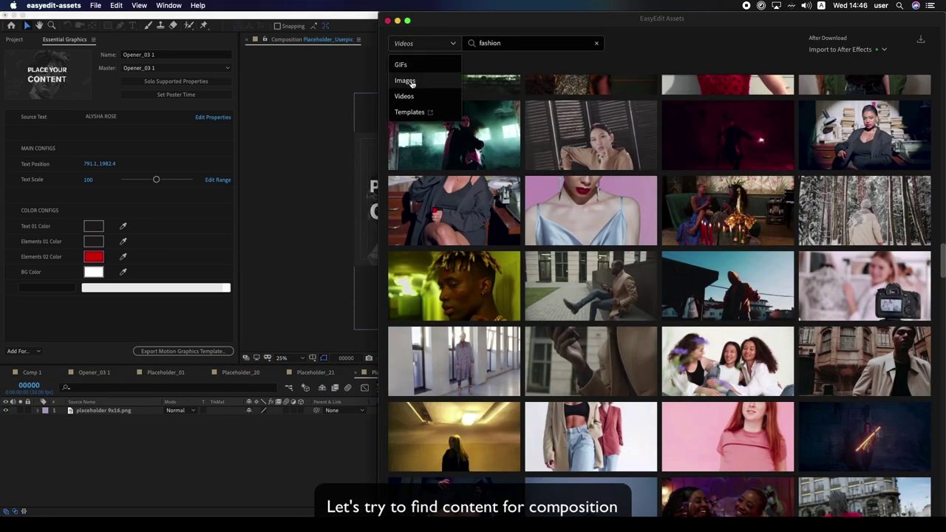
left_click(405, 82)
left_click(511, 42)
type("man")
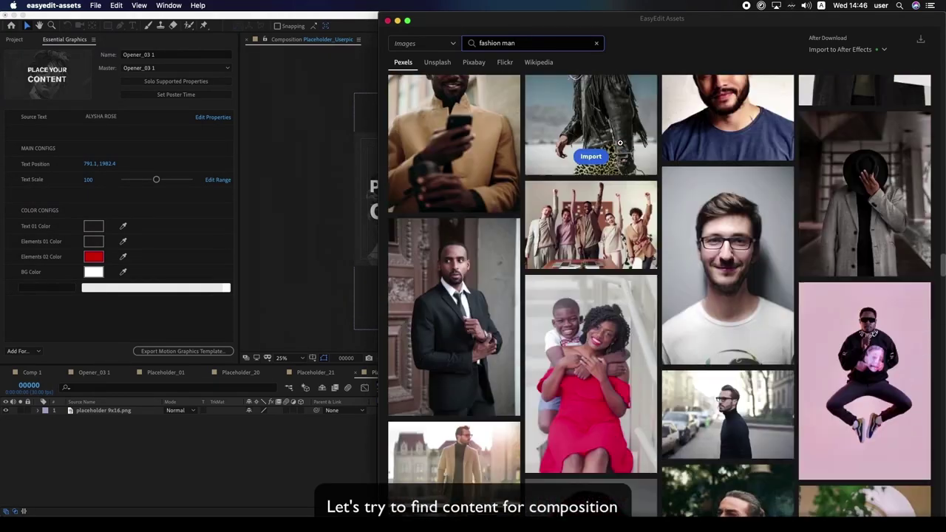
Step: Refine the image search to 'street fashion man'
scroll(620, 142, "down", 10)
scroll(620, 143, "down", 5)
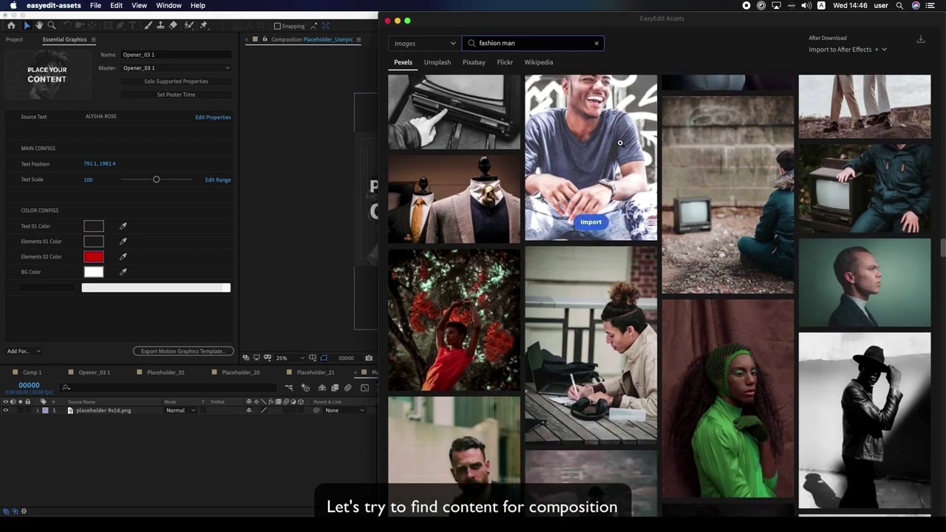
scroll(620, 143, "down", 5)
scroll(620, 142, "down", 3)
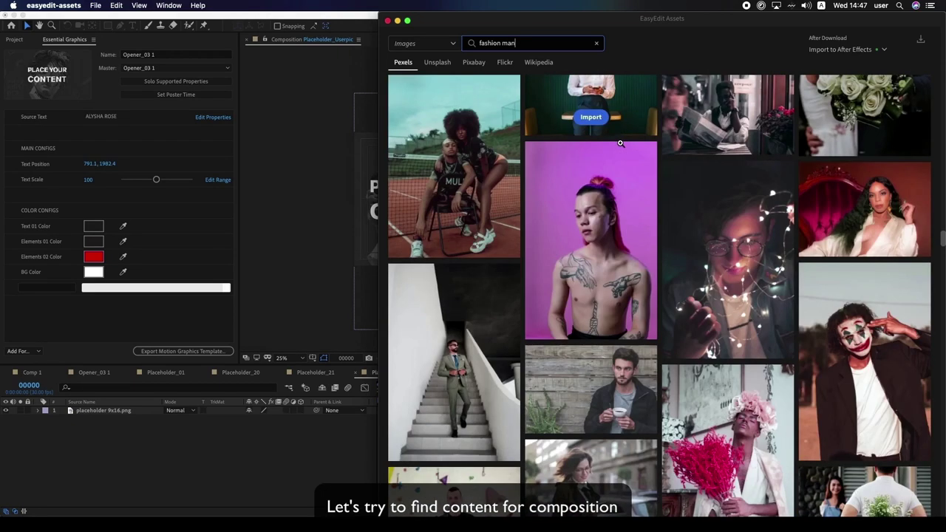
scroll(620, 143, "down", 3)
scroll(620, 143, "down", 4)
scroll(620, 148, "down", 2)
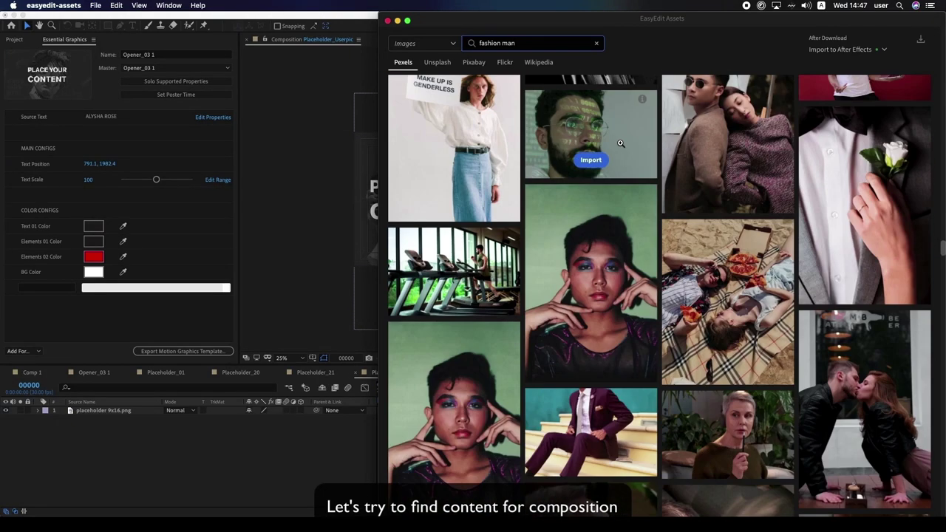
left_click(478, 44)
type("street")
key("Return")
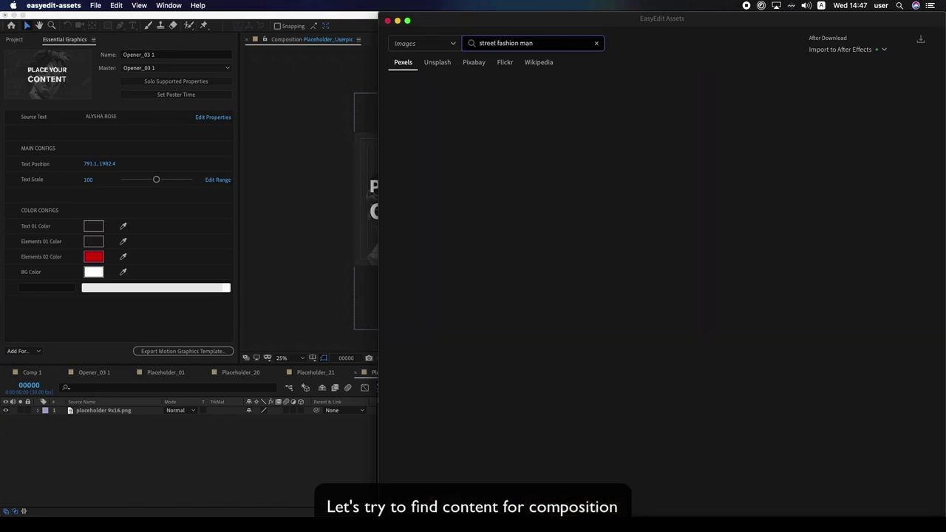
Step: Import the TRENDY WENDY street photo into Placeholder_Userpic and return to Opener_03 1
scroll(566, 167, "down", 2)
scroll(591, 196, "down", 5)
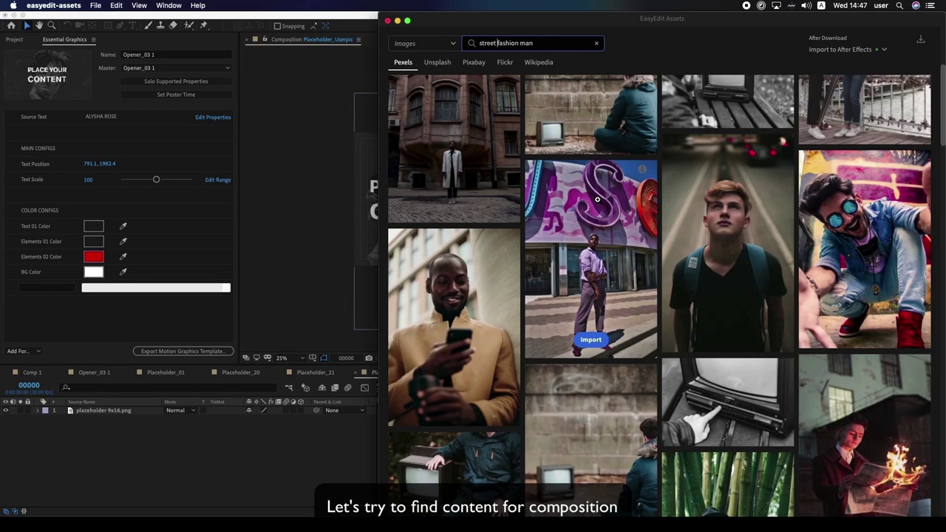
scroll(599, 204, "down", 5)
scroll(601, 207, "down", 4)
scroll(600, 207, "down", 5)
scroll(601, 207, "down", 3)
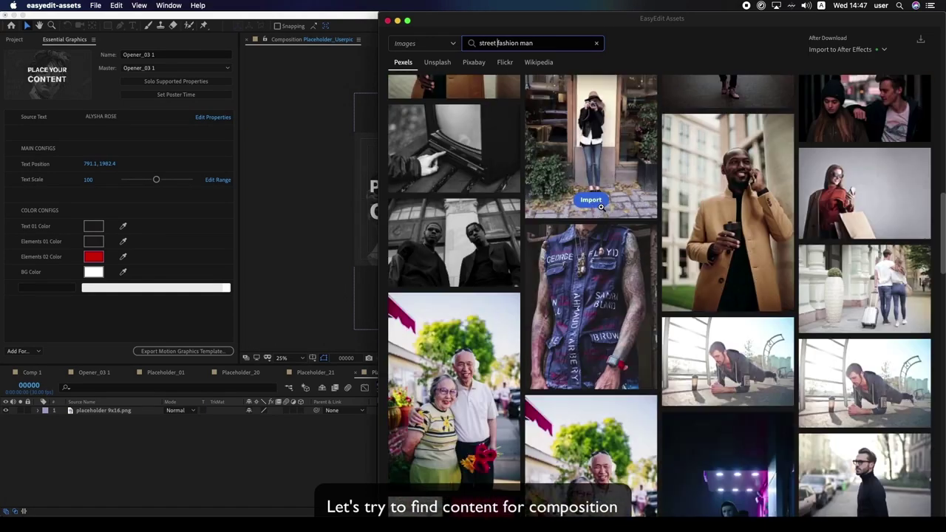
scroll(600, 207, "down", 5)
scroll(600, 207, "down", 5)
scroll(601, 207, "down", 5)
scroll(595, 295, "down", 5)
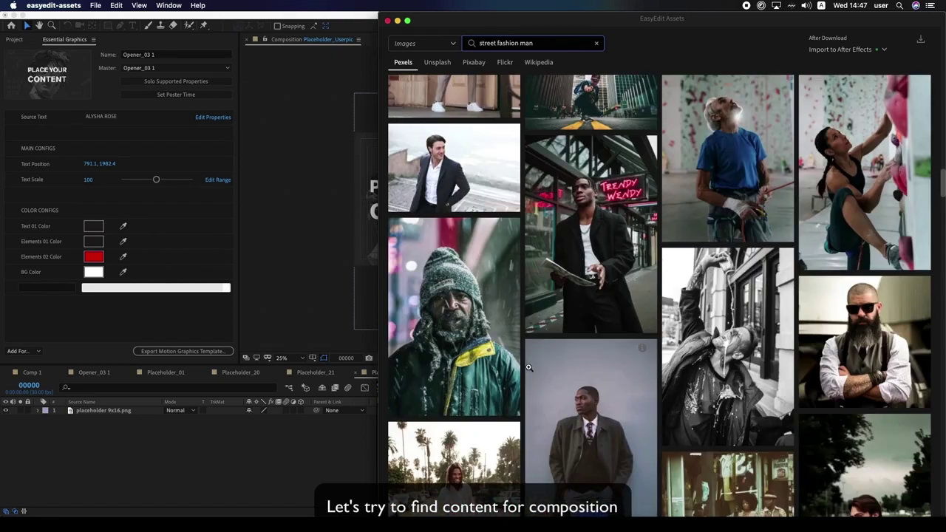
scroll(586, 401, "up", 1)
left_click(590, 396)
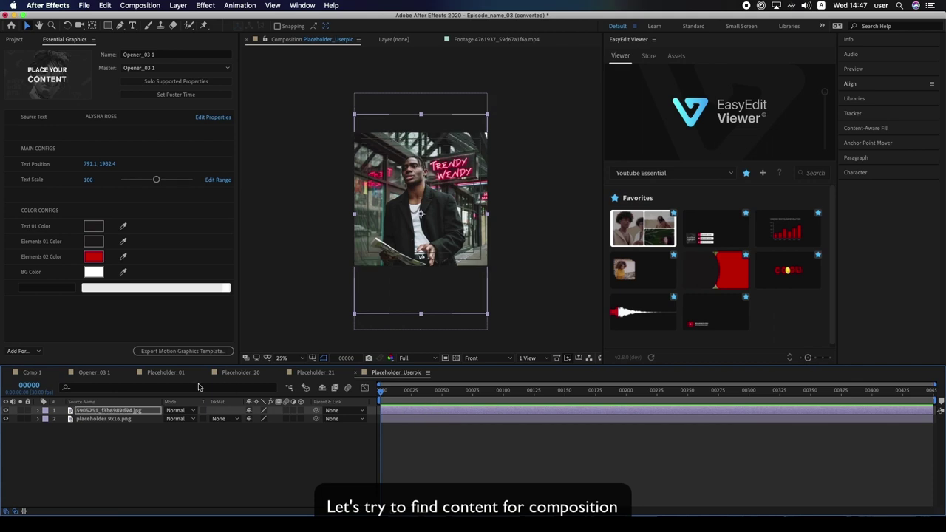
left_click(96, 373)
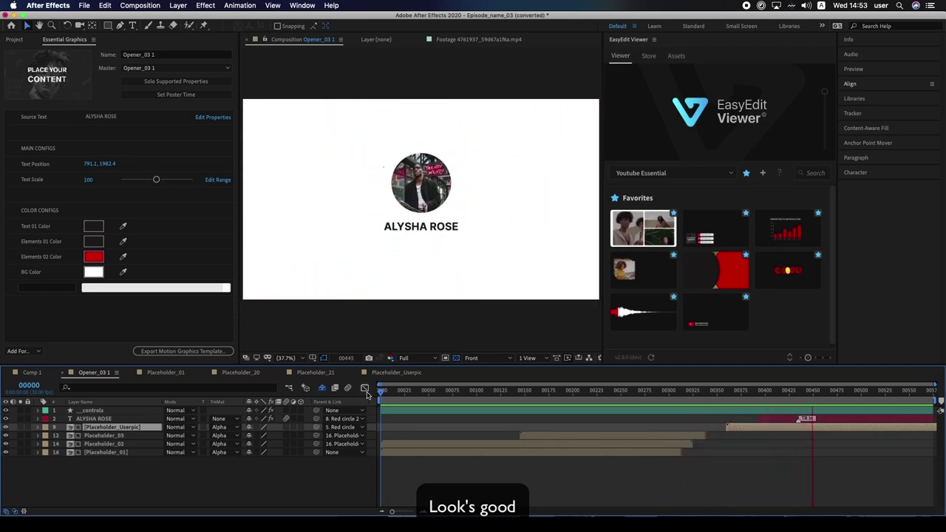
Step: Replace the opener's sample name Source Text with the new person's name
key("space")
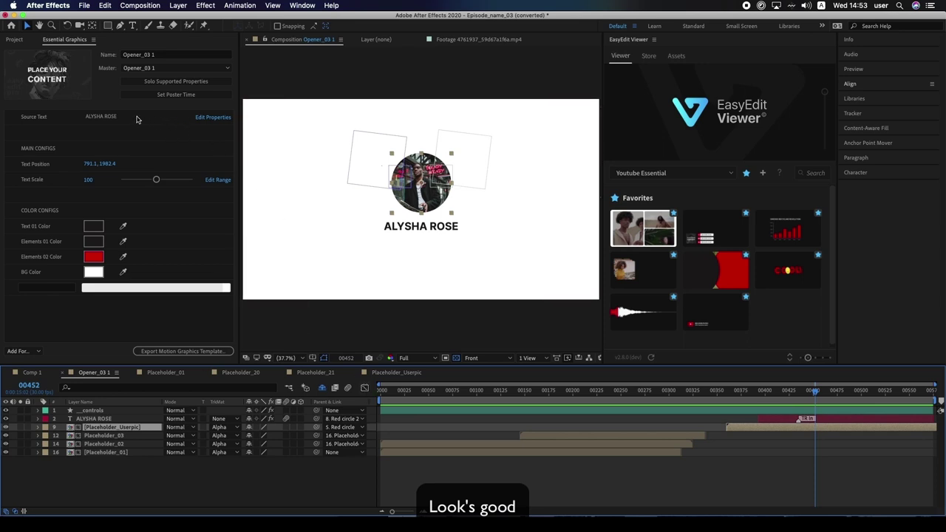
left_click(134, 118)
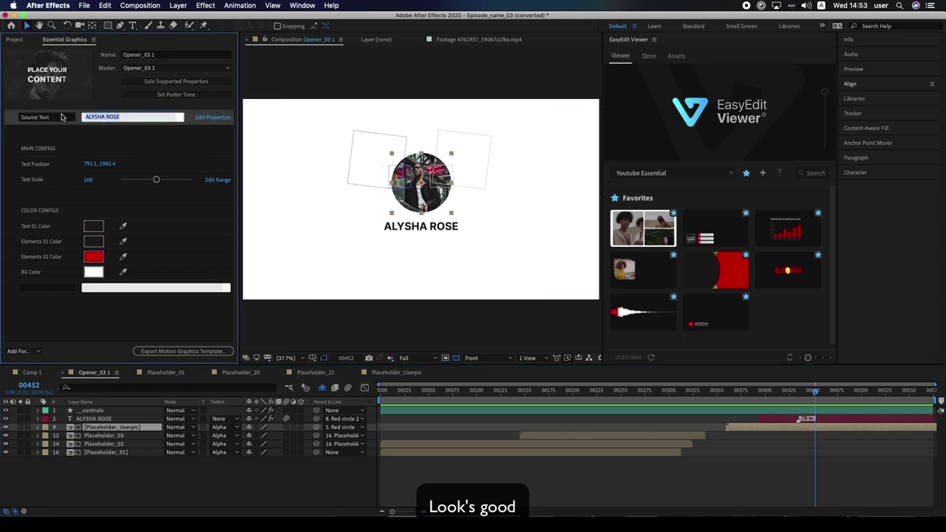
key("BackSpace")
type("n")
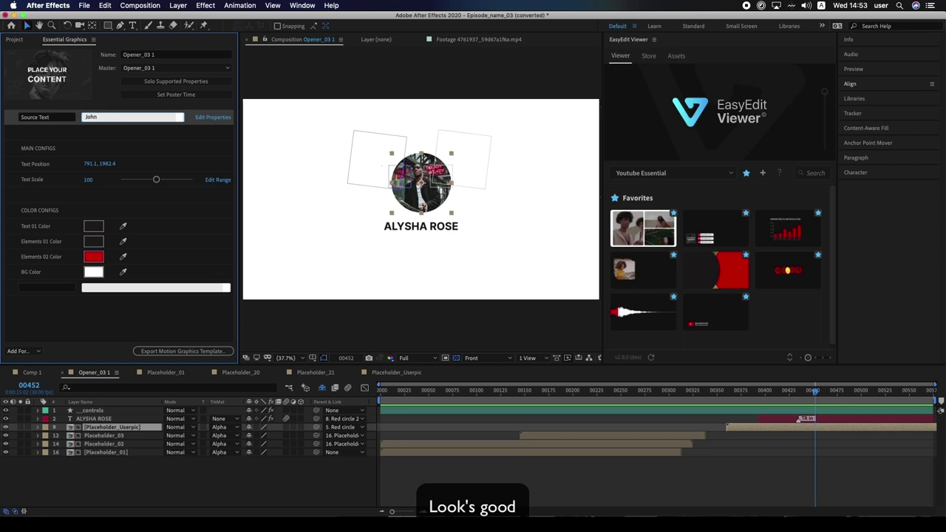
type(" Baker")
left_click(104, 134)
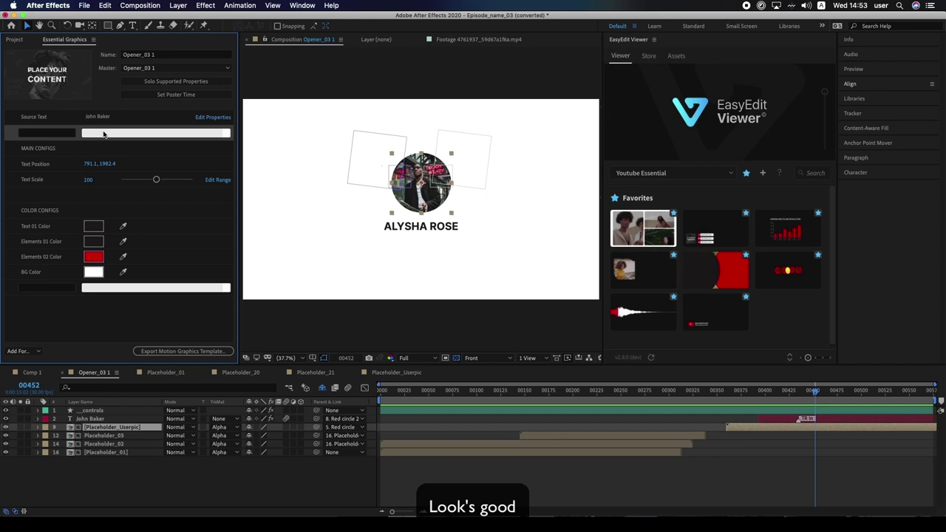
key("Return")
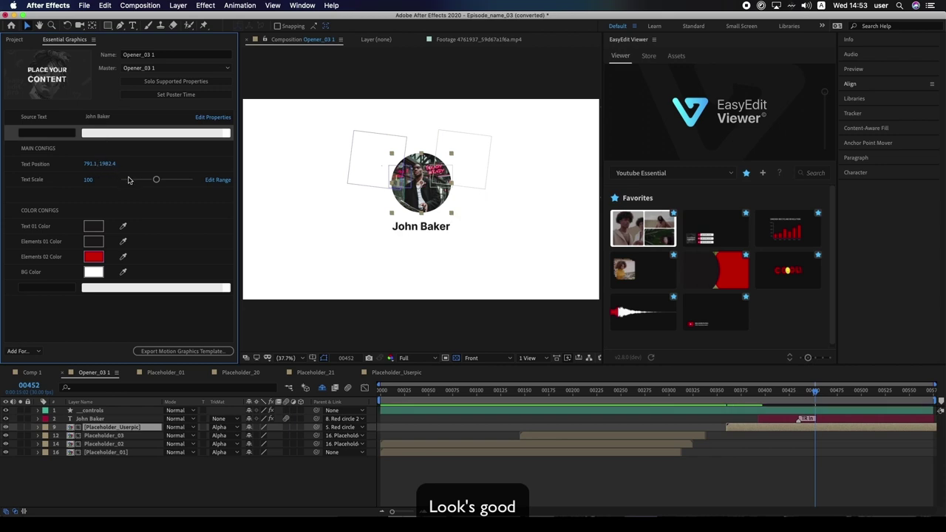
Step: Set the name's Text Scale to 133 and preview the opener from the red circle transition
mouse_move(156, 181)
left_mouse_down()
mouse_move(165, 177)
mouse_move(92, 163)
left_mouse_up()
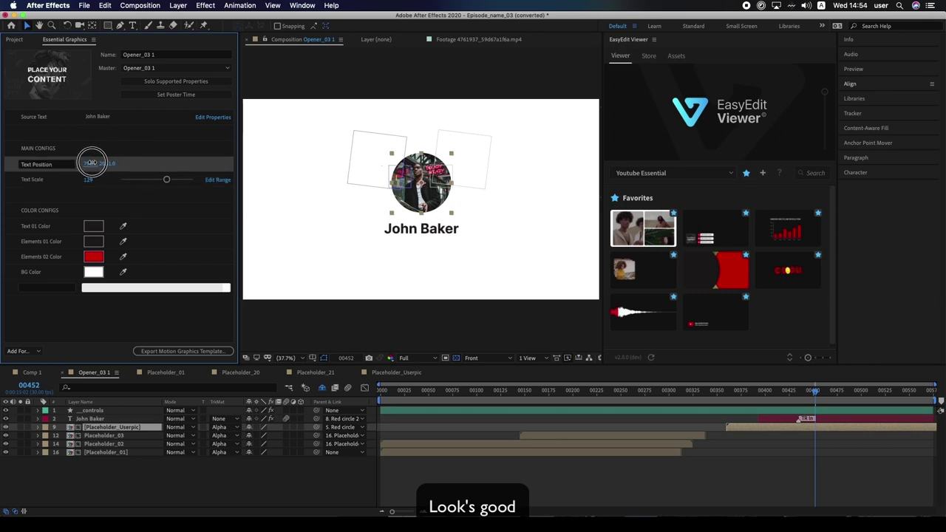
left_click_drag(167, 180, 165, 181)
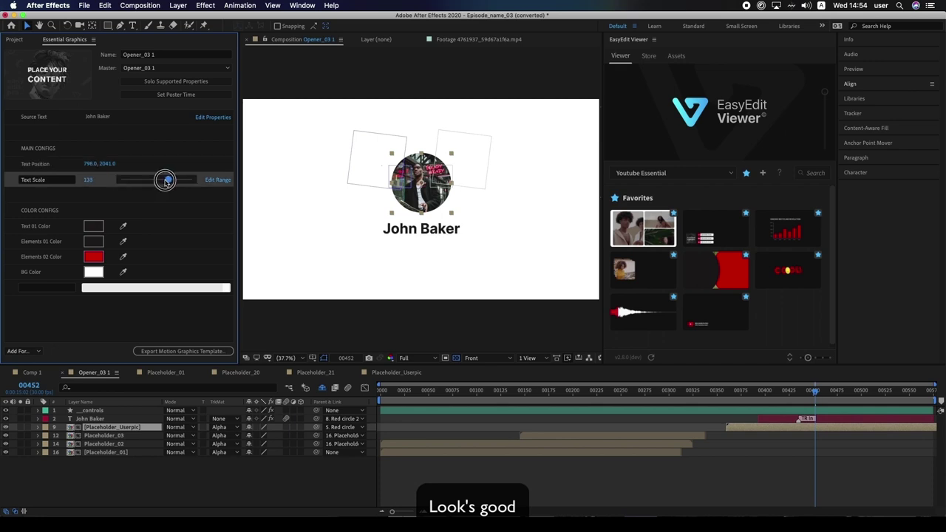
left_click_drag(819, 394, 712, 411)
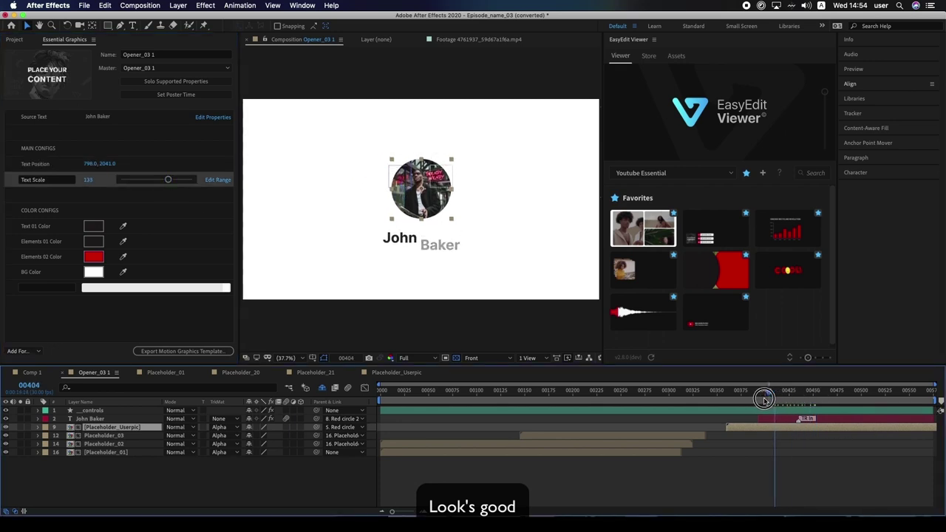
key("space")
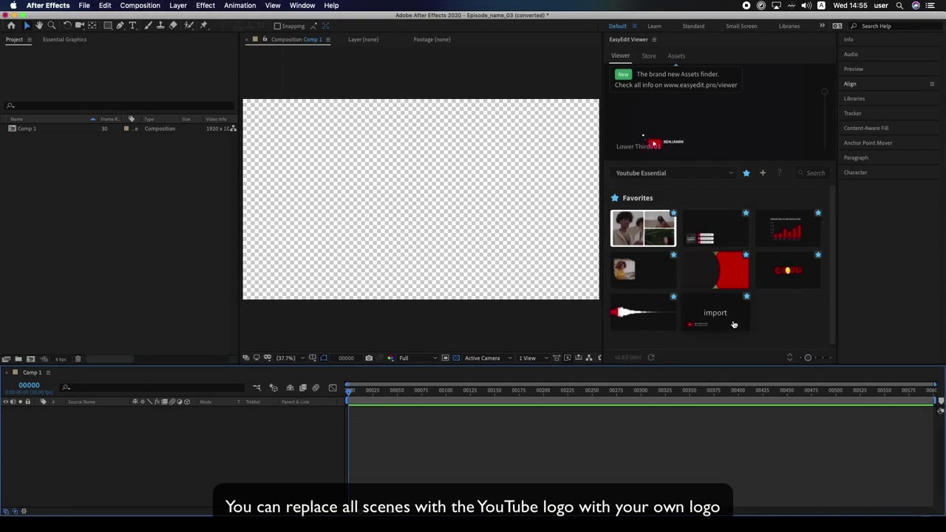
Step: Import the YouTube lower-third template and scrub to frame 00152 showing the full text
left_click(733, 325)
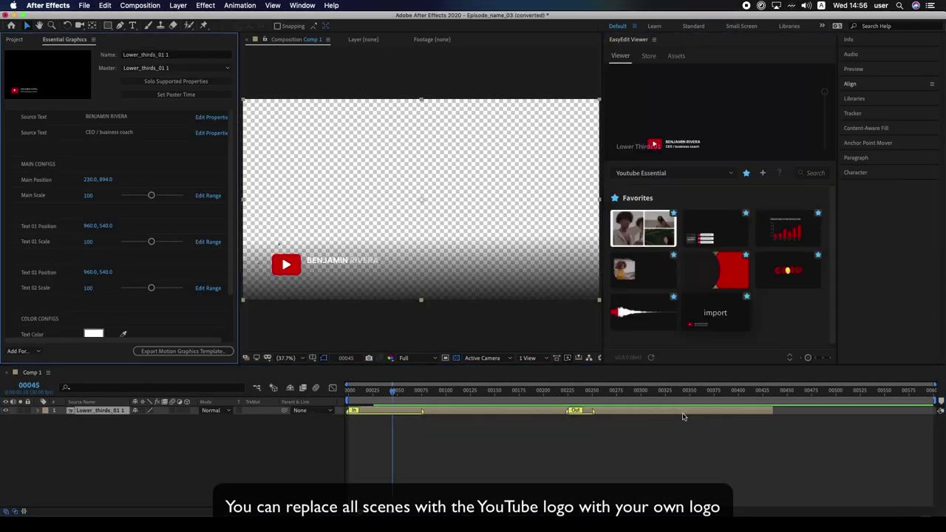
left_click(392, 390)
left_click_drag(391, 390, 496, 390)
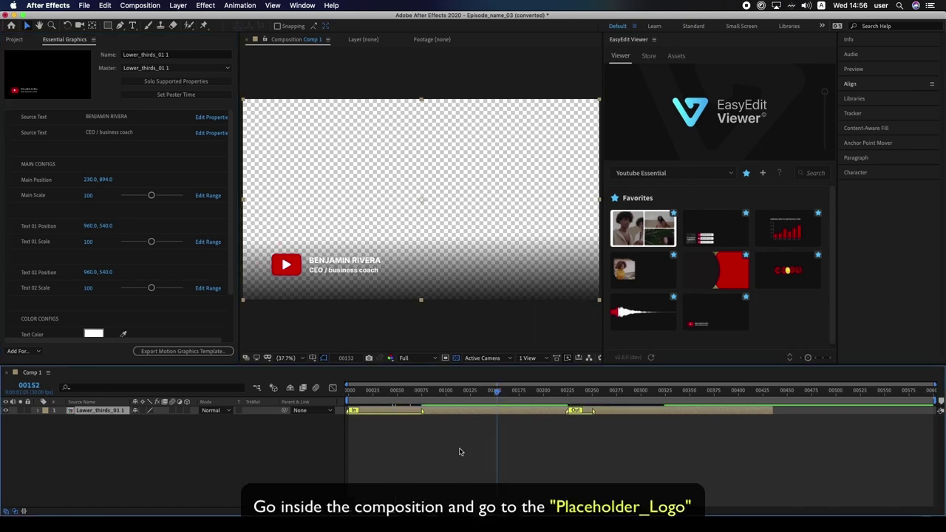
Step: Open Lower_thirds_01 1, then its Placeholder_Logo comp, with the Project panel shown
double_click(466, 412)
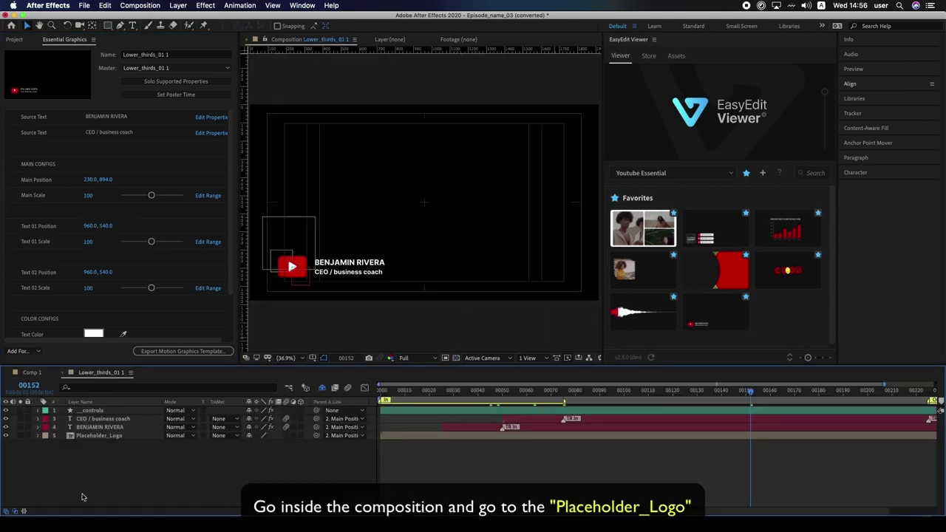
double_click(104, 436)
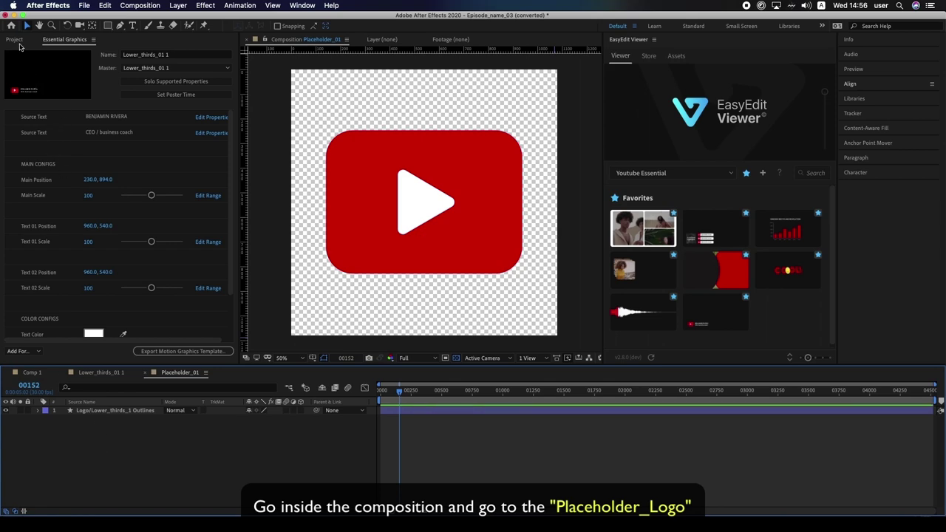
left_click(18, 41)
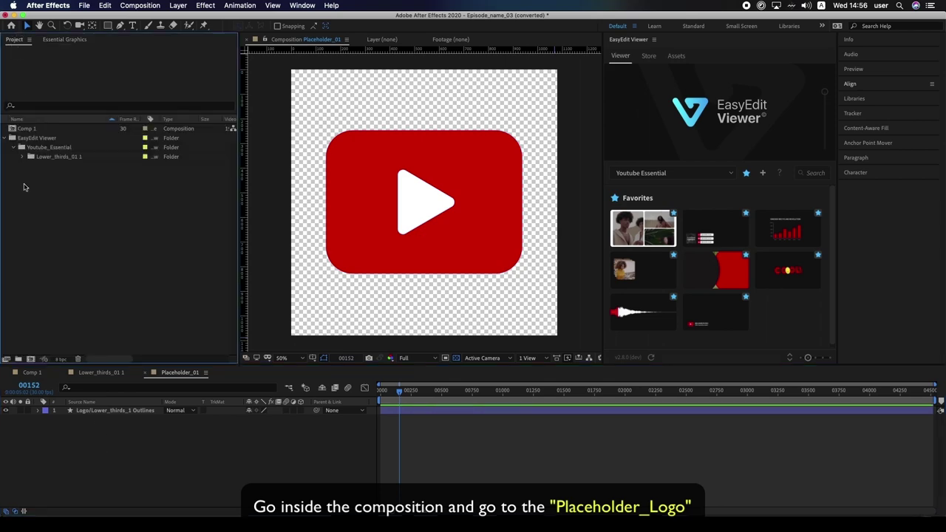
Step: Import certification.ai into the logo comp and create shapes from its vector layer
double_click(49, 224)
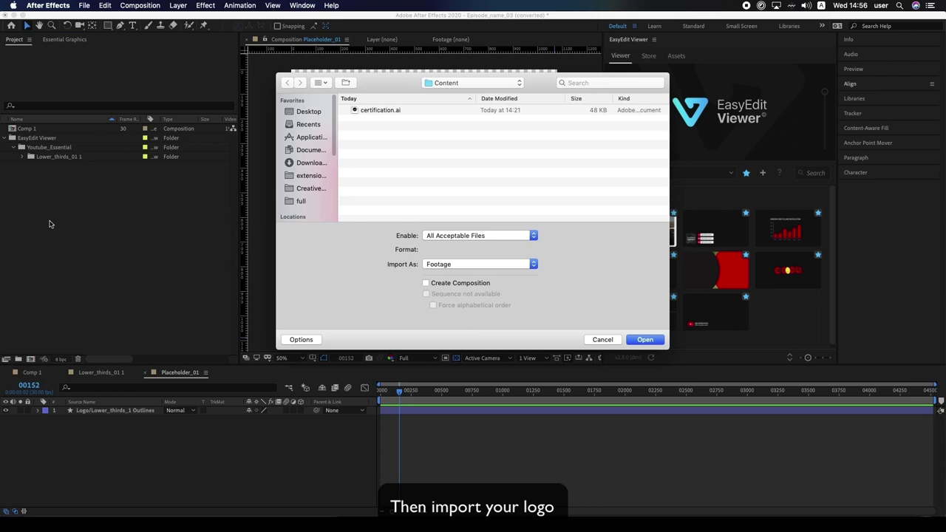
double_click(380, 110)
left_click_drag(44, 128, 110, 412)
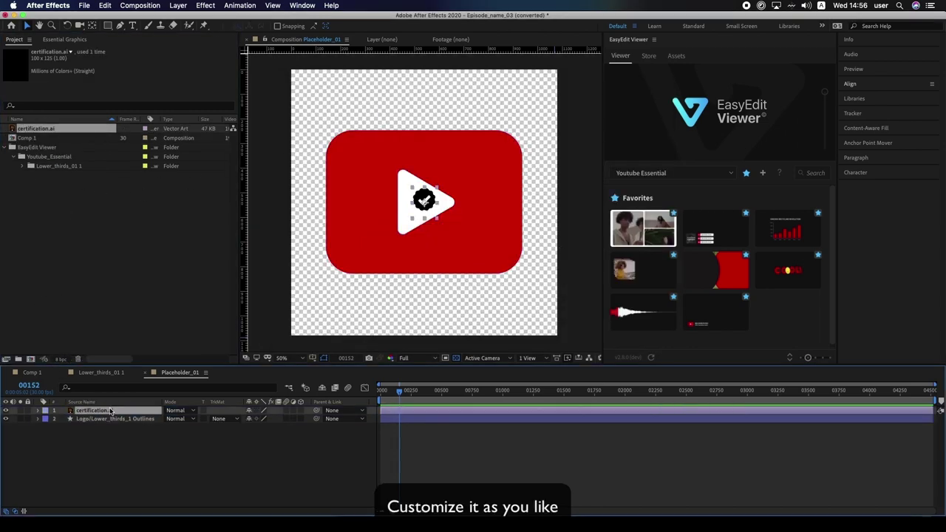
right_click(110, 411)
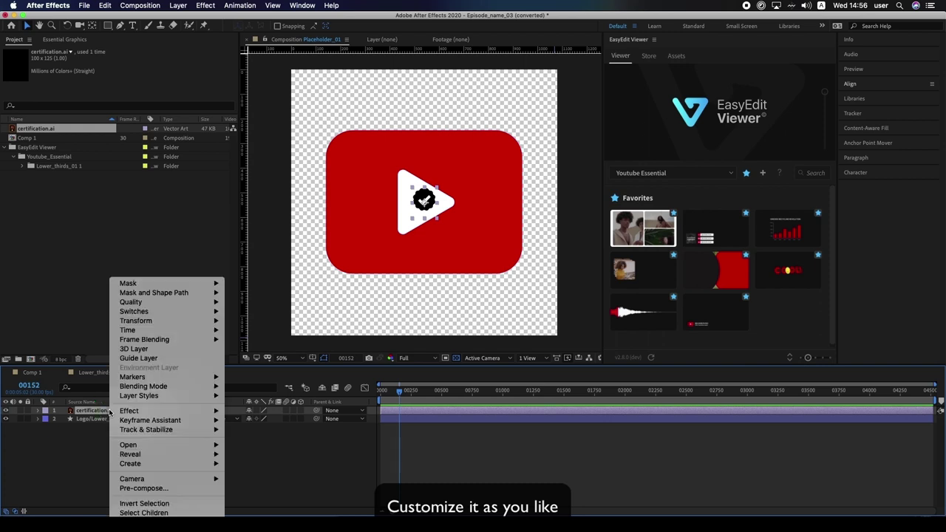
mouse_move(214, 464)
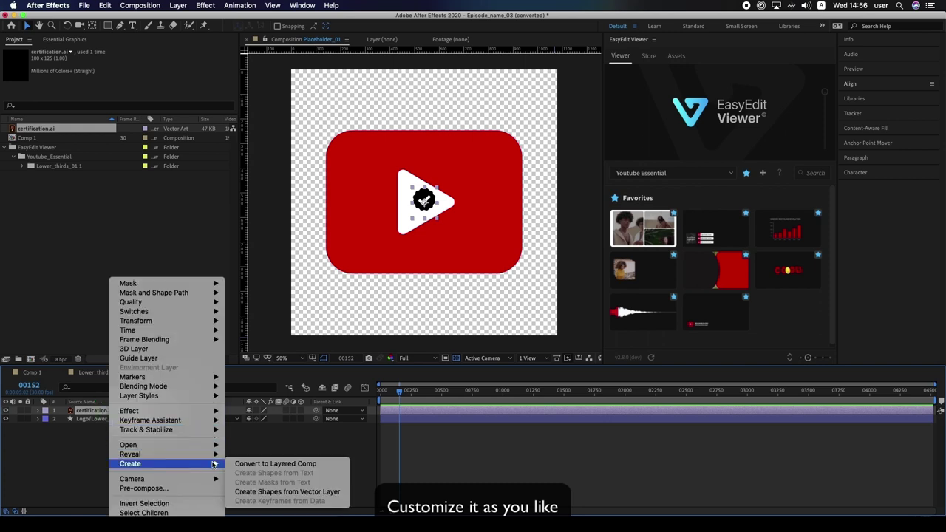
left_click(251, 493)
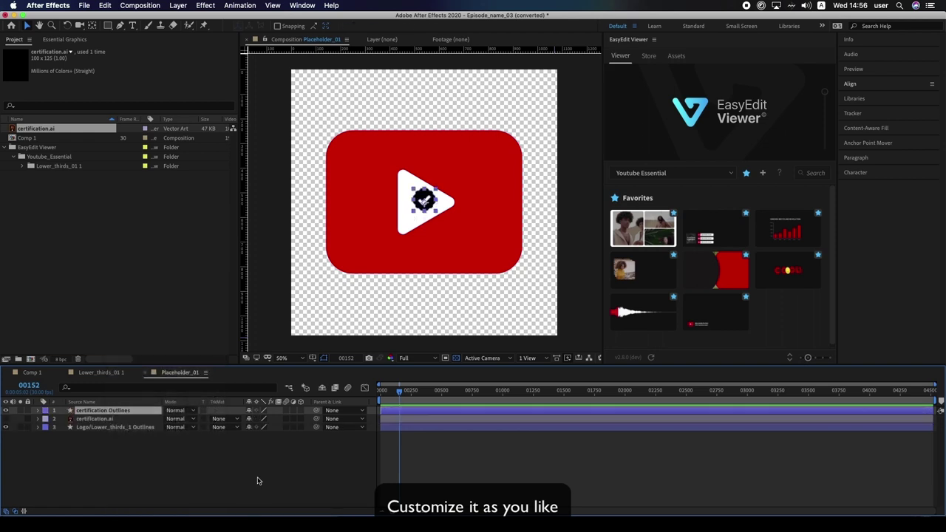
Step: Delete the original layer, scale the checkmark outlines to 831%, hide the YouTube logo, and preview
left_click(110, 419)
key("Delete")
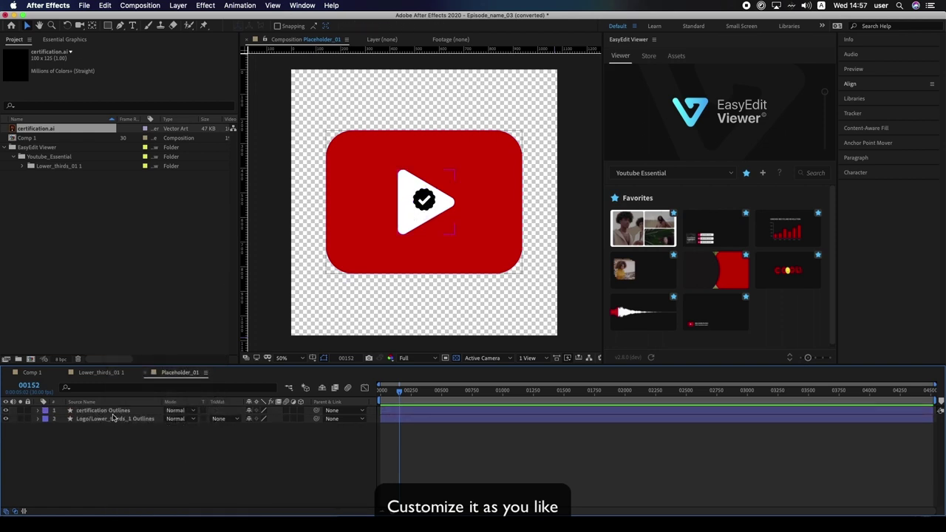
left_click(118, 410)
key("s")
left_click_drag(258, 419, 640, 429)
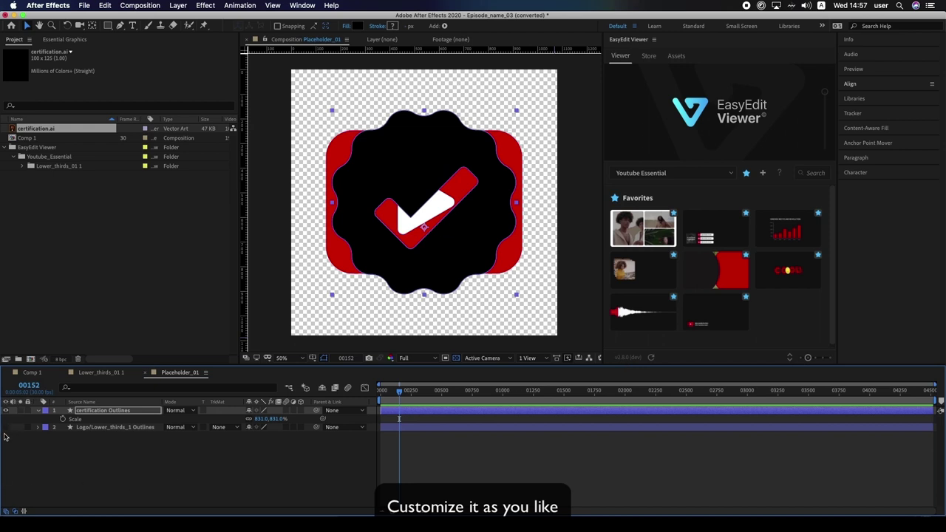
left_click(79, 458)
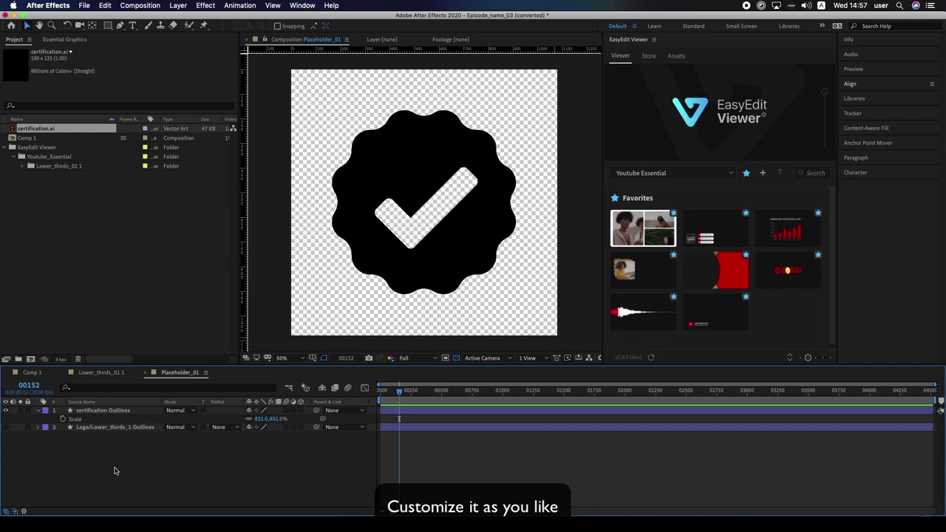
left_click(102, 373)
key("space")
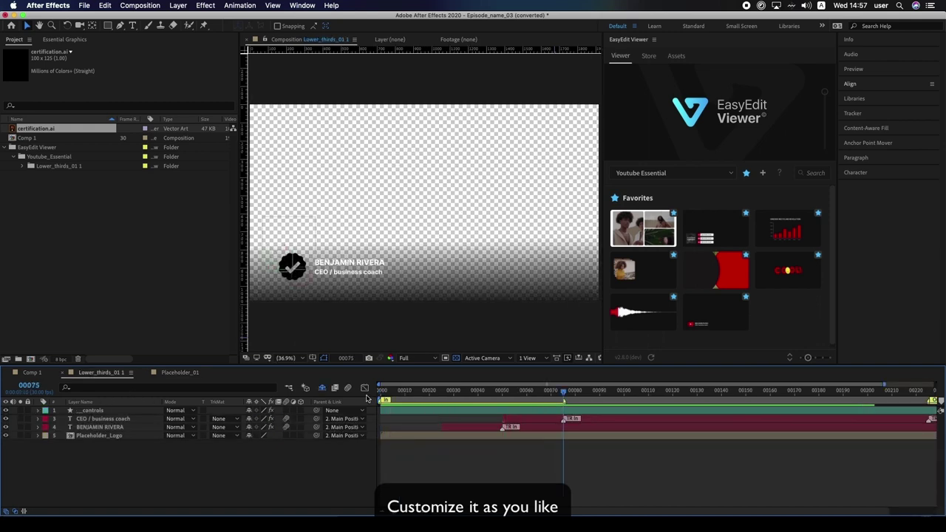
Step: Change the lower third's Elements 01 Color from red to white
right_click(268, 448)
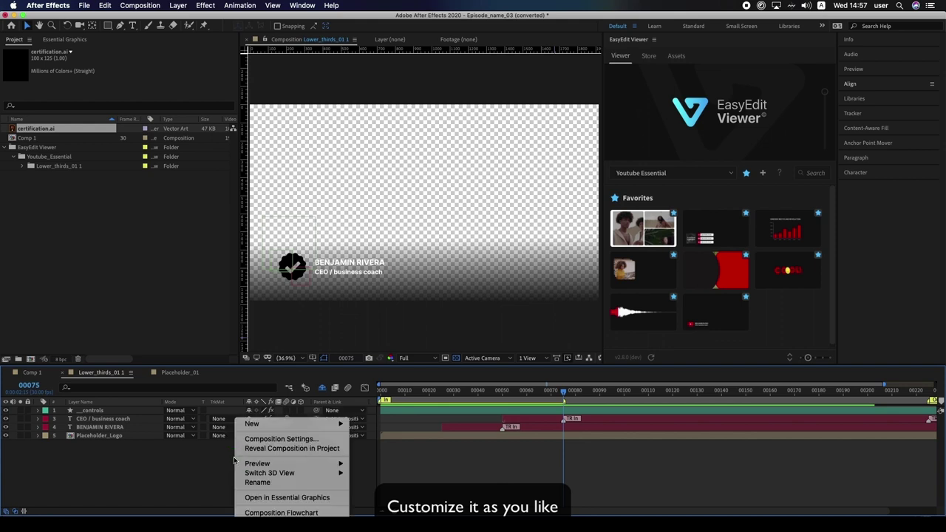
left_click(254, 495)
scroll(218, 181, "down", 3)
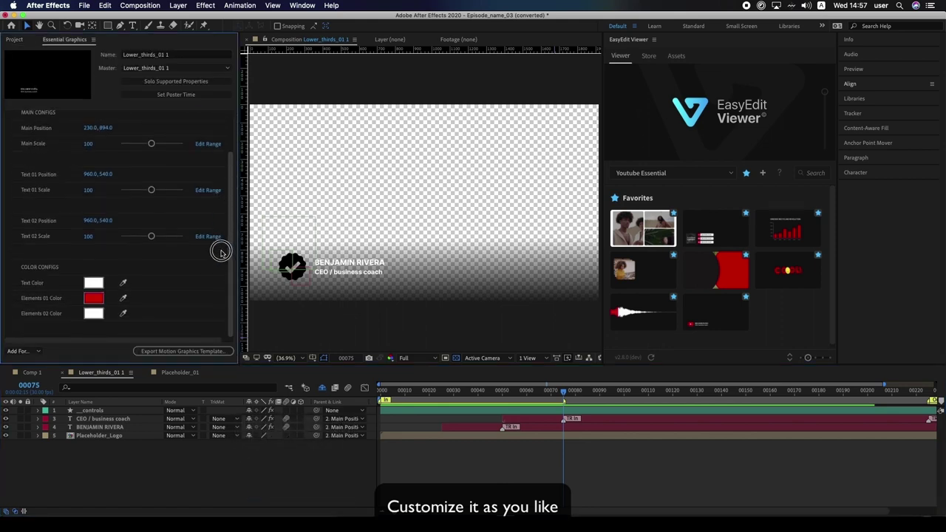
left_click(94, 300)
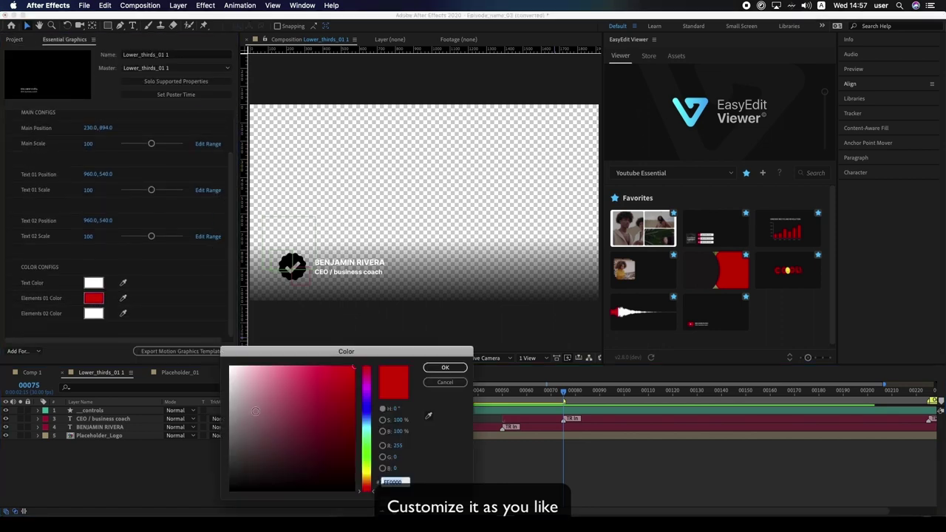
left_click(253, 396)
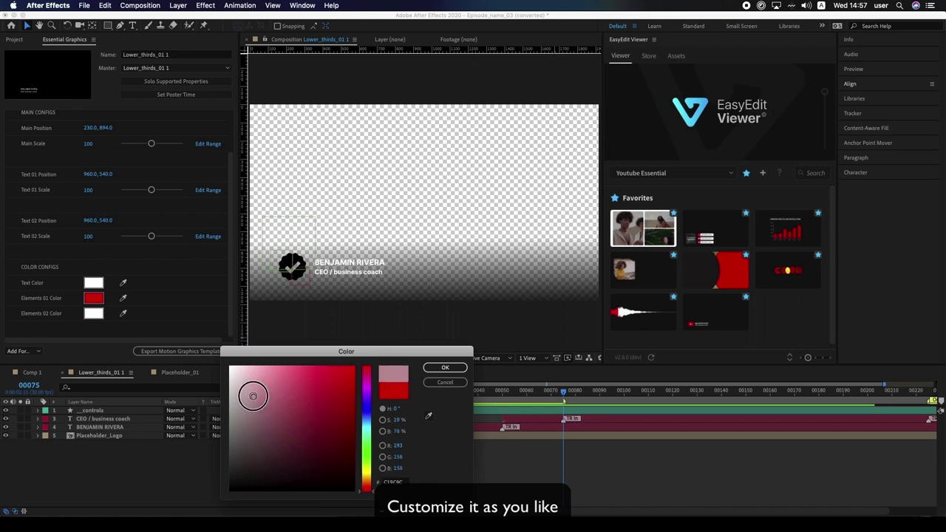
left_click_drag(253, 396, 226, 364)
left_click(445, 367)
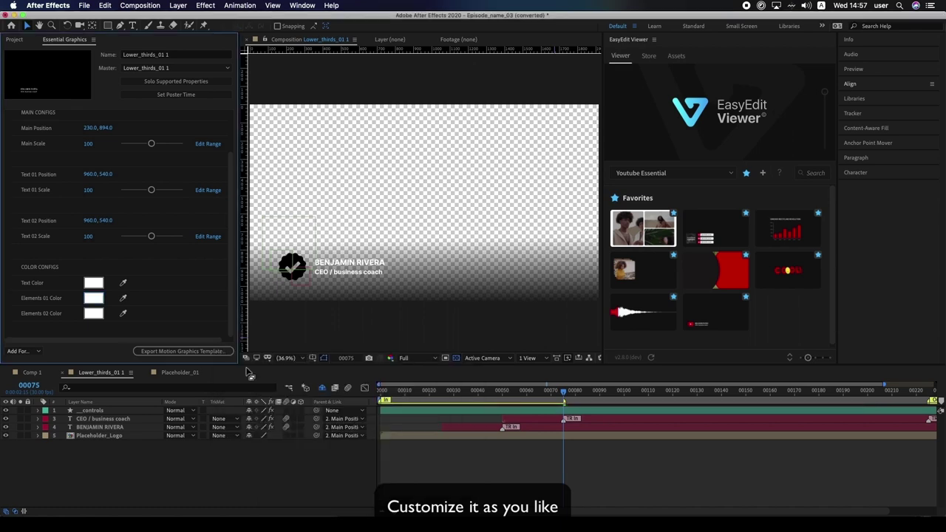
Step: Set Elements 02 Color to a dark colour and preview the lower third
left_click(94, 316)
left_click(252, 436)
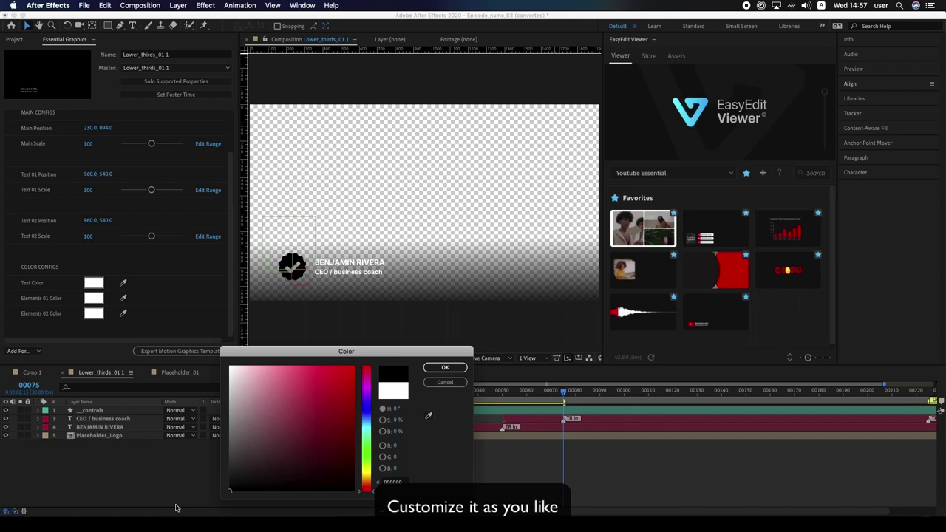
left_click(443, 368)
key("space")
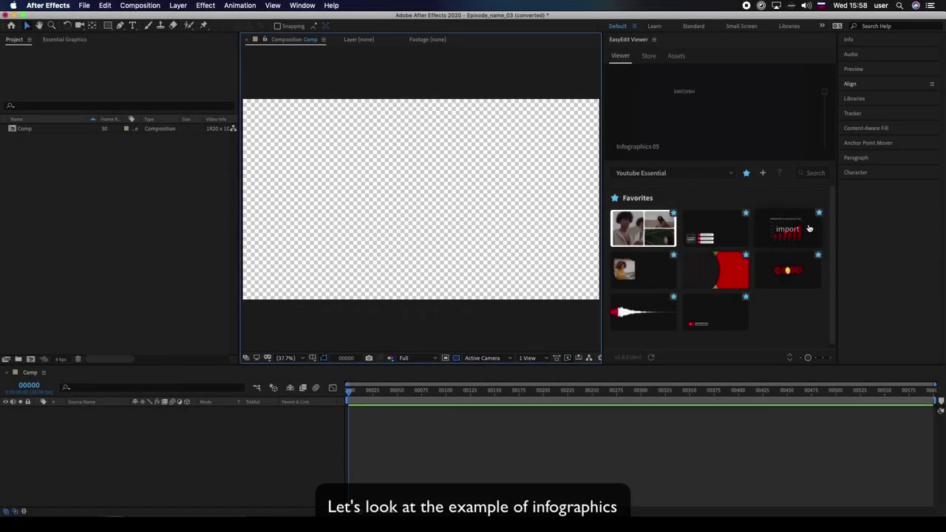
Step: Import the Infographics_05 chart template and preview its animation
left_click(787, 229)
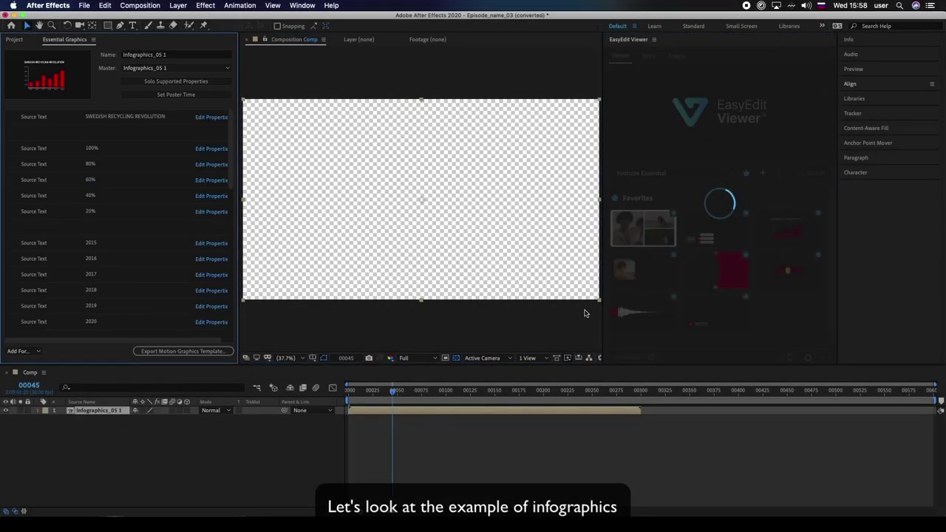
left_click(480, 413)
key("space")
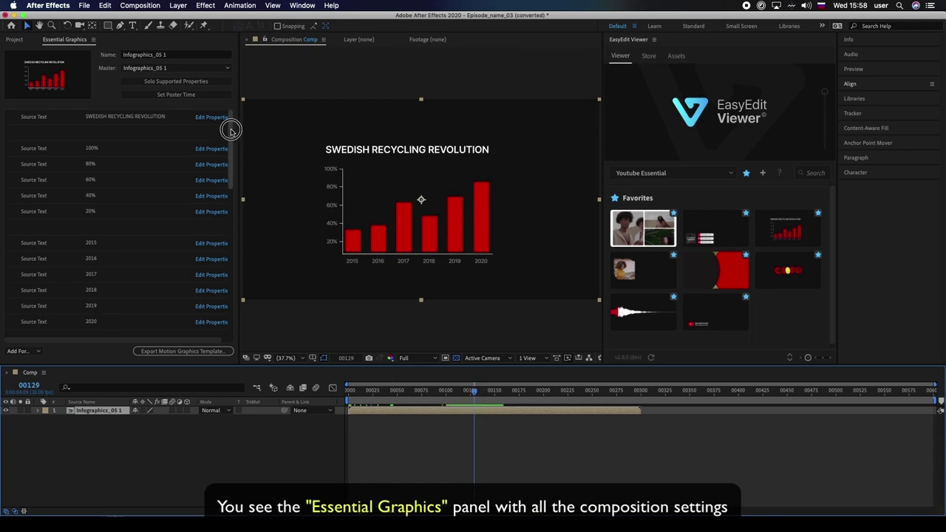
Step: Replace the chart's first Source Text title with 'Your Stats'
mouse_move(231, 131)
left_mouse_down()
mouse_move(223, 253)
mouse_move(224, 118)
left_mouse_up()
left_click(169, 117)
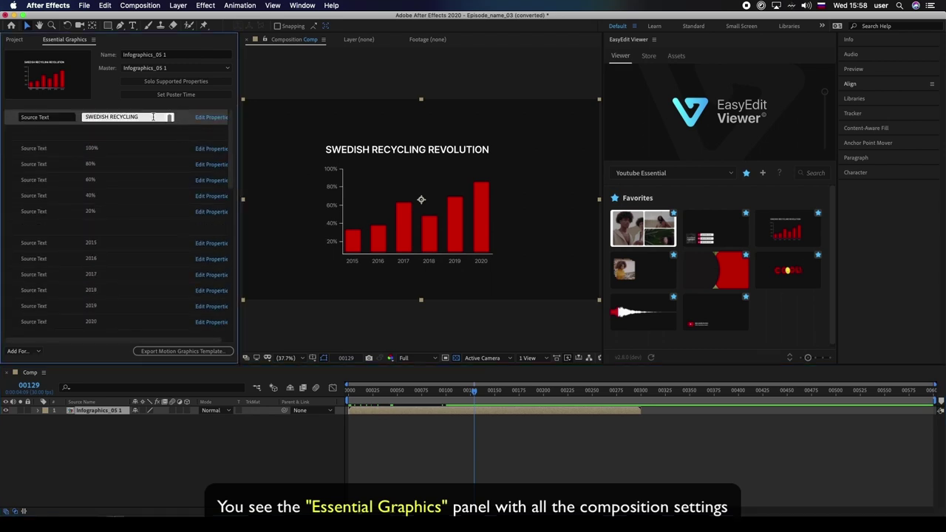
triple_click(153, 116)
key("BackSpace")
type("Your Stats")
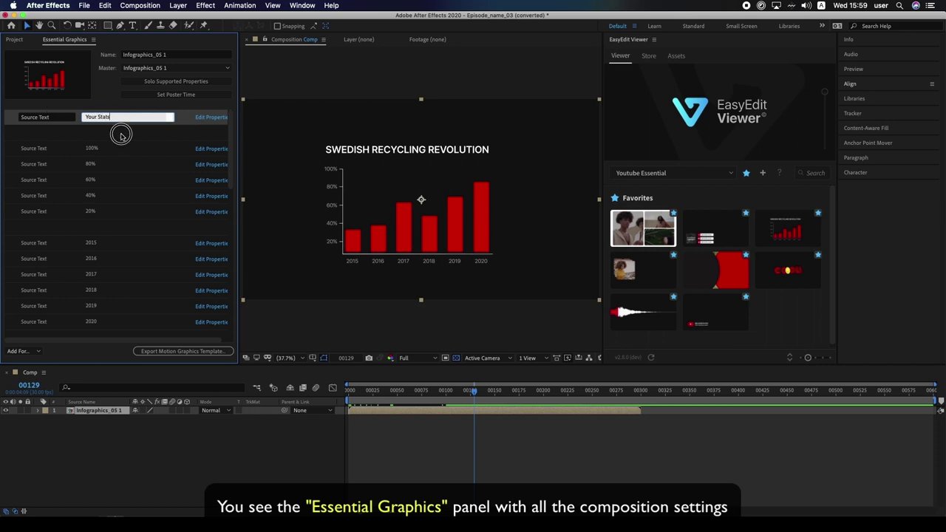
left_click(122, 135)
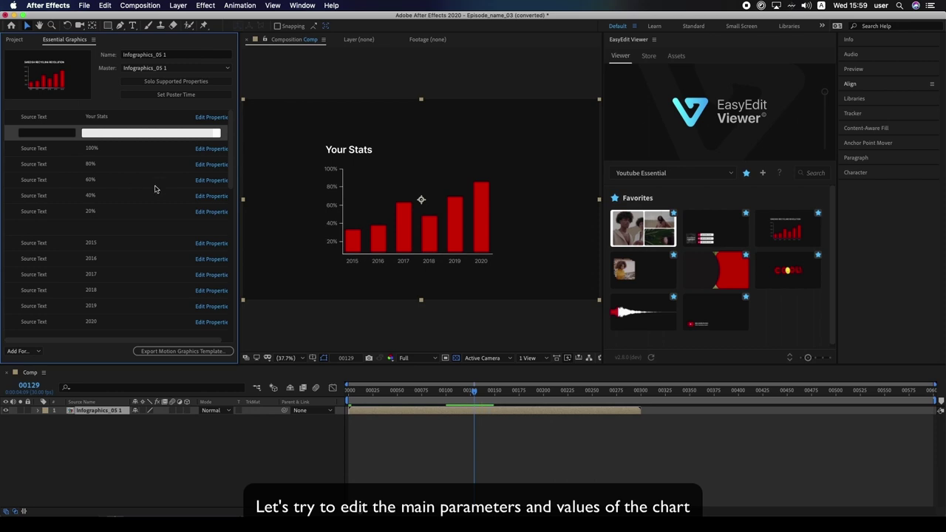
Step: Move the chart to Main Position 946, 569 and set Main Scale to 103
left_click_drag(229, 152, 232, 198)
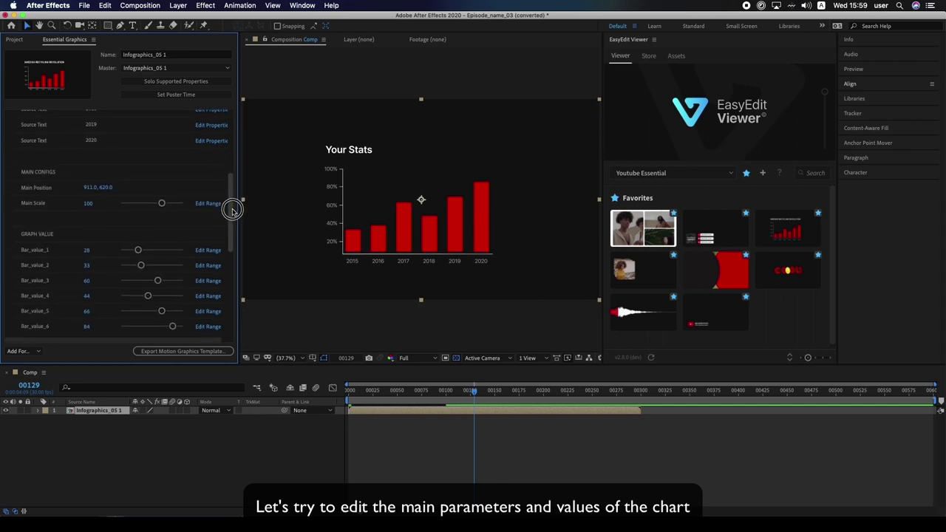
left_click_drag(231, 197, 232, 207)
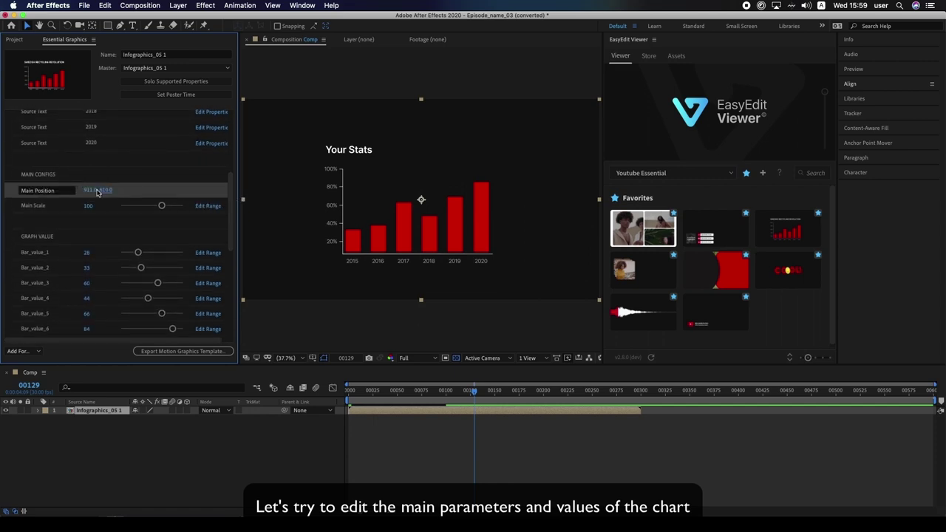
mouse_move(104, 191)
left_mouse_down()
mouse_move(87, 190)
mouse_move(96, 201)
mouse_move(102, 192)
mouse_move(93, 201)
left_mouse_up()
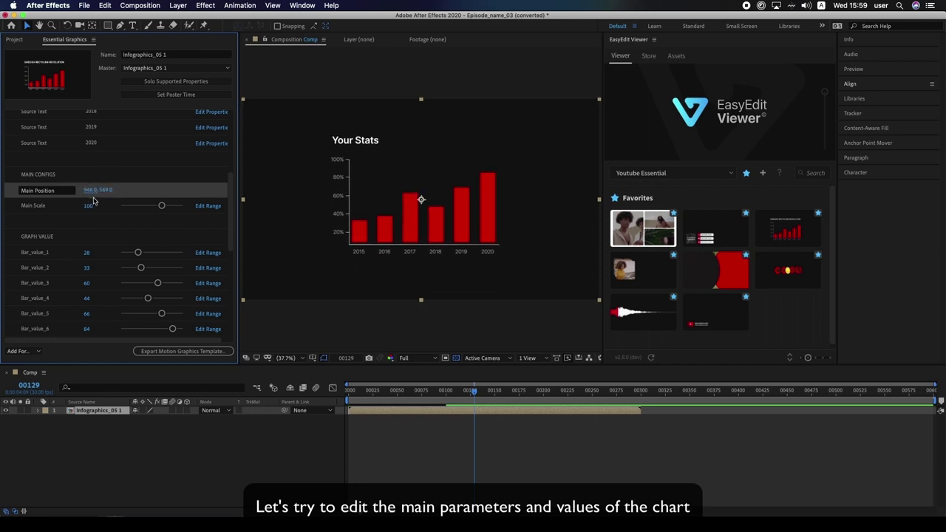
left_click_drag(162, 206, 169, 207)
left_click(162, 236)
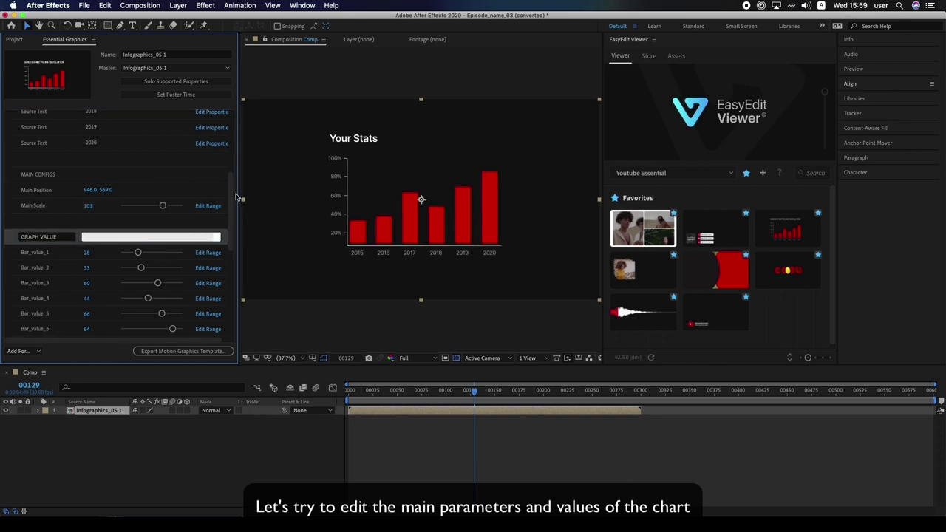
Step: Adjust the bar values, including 2017 to 40, 2018 to 38 and 2019 to 66
scroll(232, 193, "down", 3)
scroll(221, 196, "down", 2)
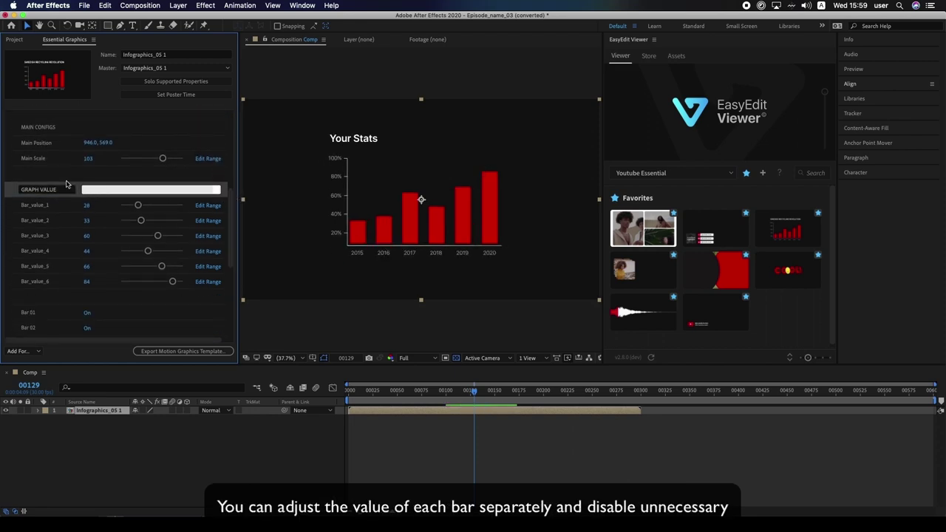
left_click_drag(137, 205, 137, 220)
mouse_move(151, 236)
left_mouse_down()
mouse_move(159, 267)
mouse_move(182, 283)
left_mouse_up()
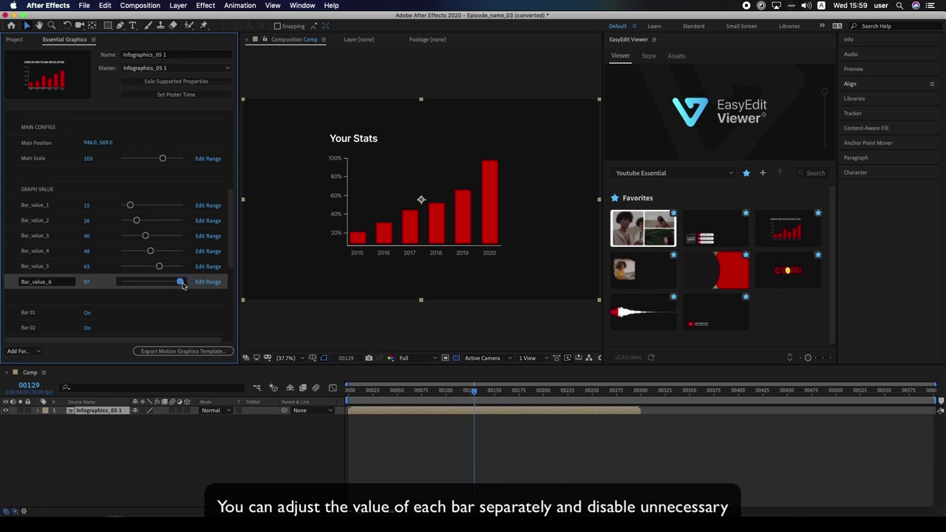
mouse_move(161, 268)
left_mouse_down()
mouse_move(144, 251)
mouse_move(140, 220)
left_mouse_up()
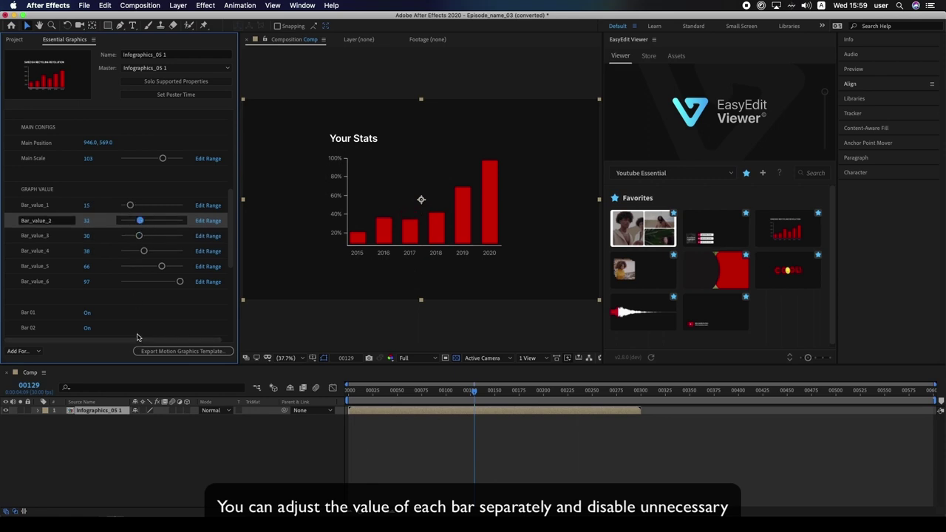
left_click_drag(229, 226, 231, 270)
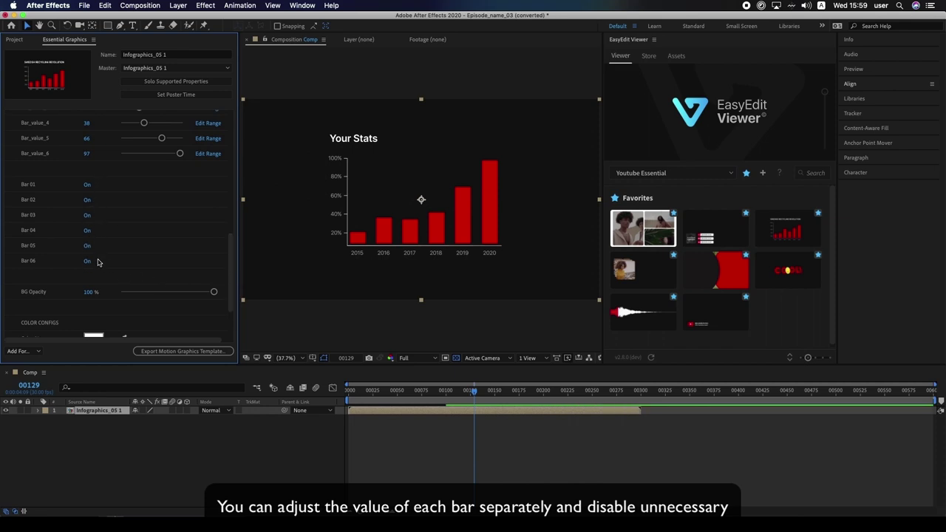
Step: Switch off bars 2017 through 2020, preview the chart, then turn the 2017 bar back on
left_click(87, 264)
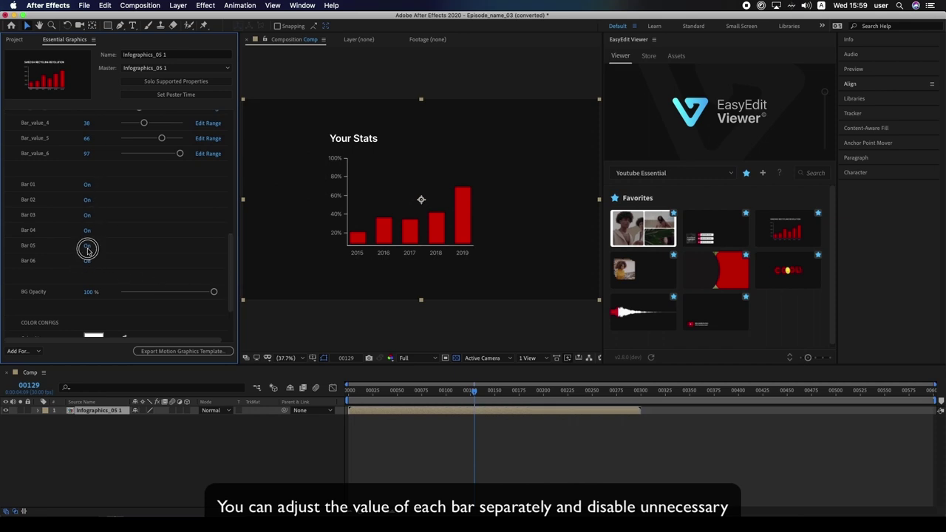
left_click(87, 245)
left_click(87, 230)
left_click(88, 215)
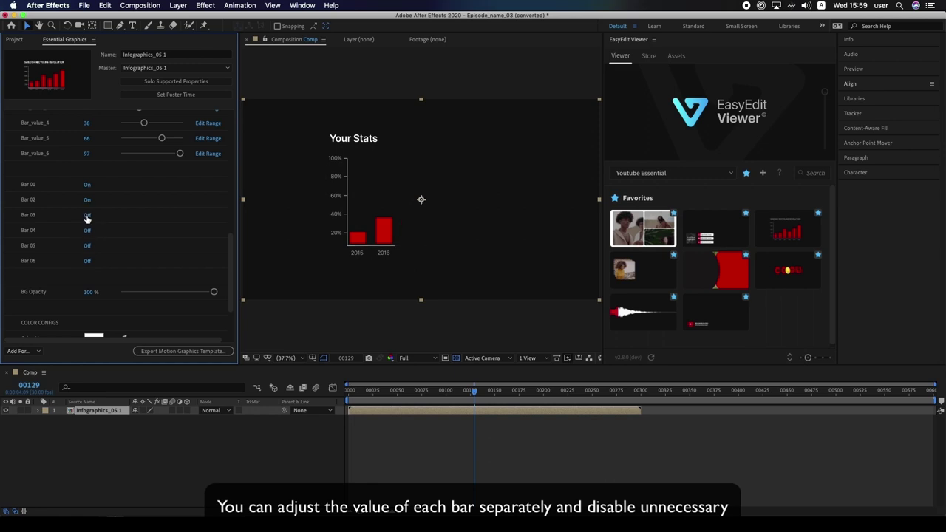
left_click_drag(435, 385, 348, 390)
key("space")
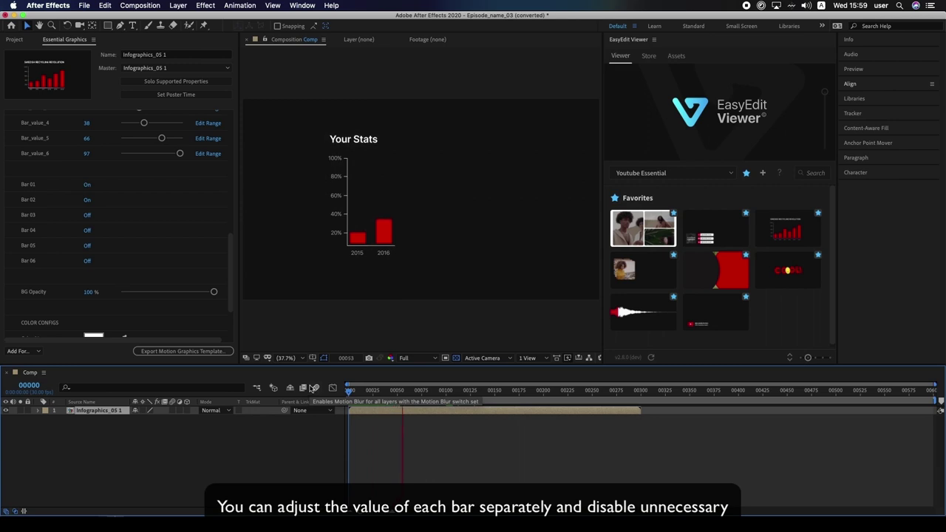
left_click(87, 215)
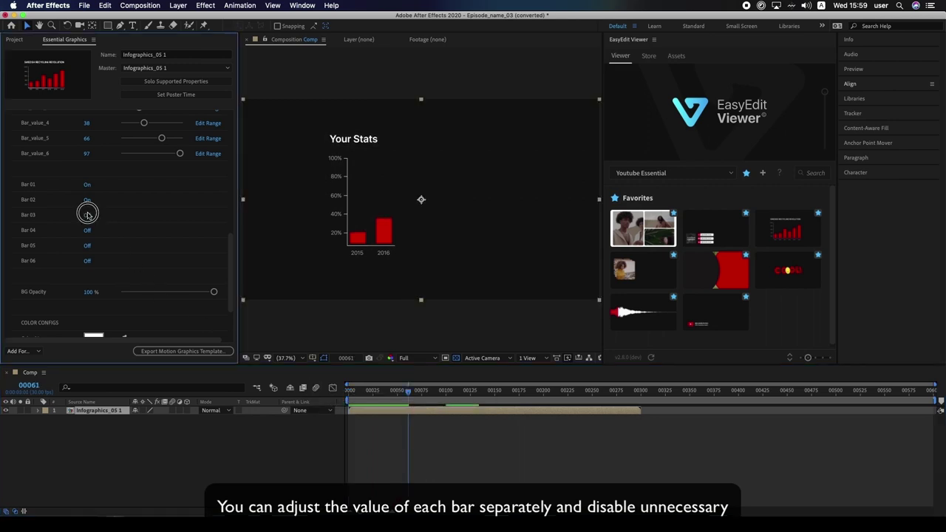
Step: Turn the 2019 bar back on and preview the chart from the first frame
left_click(87, 245)
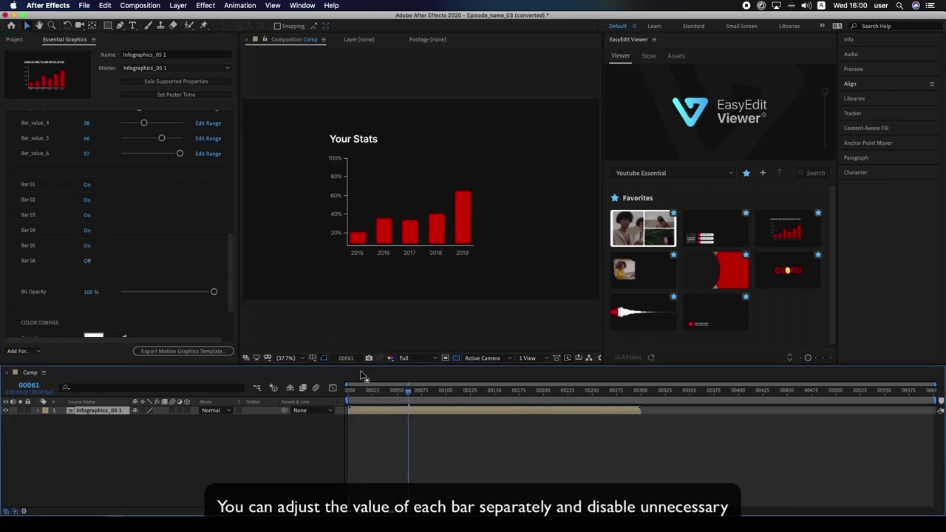
left_click_drag(421, 395, 338, 386)
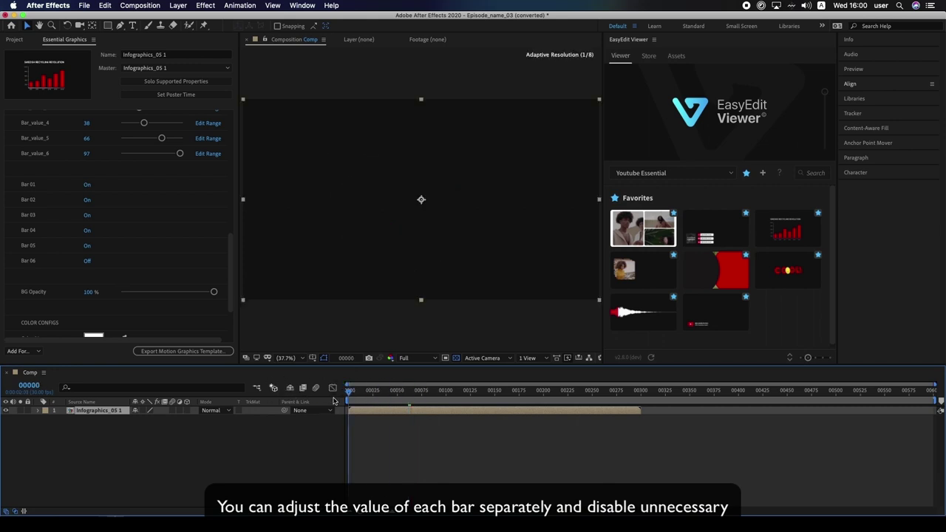
key("space")
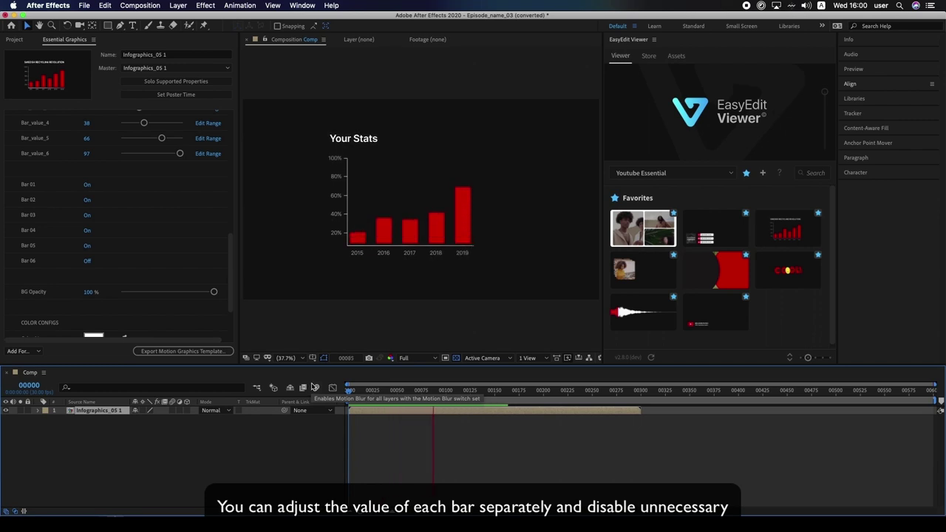
key("space")
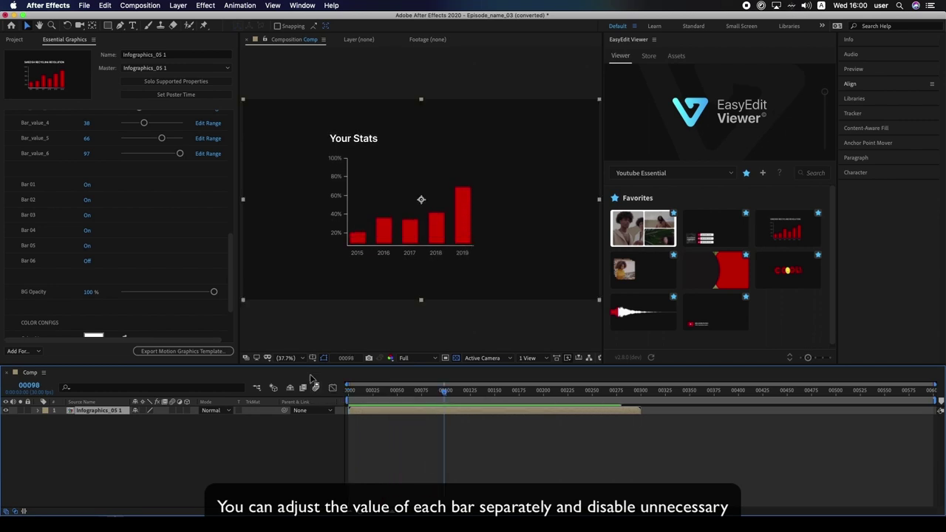
Step: Change the Color 04 bar colour from red to purple-blue and preview the chart
left_click_drag(229, 239, 228, 263)
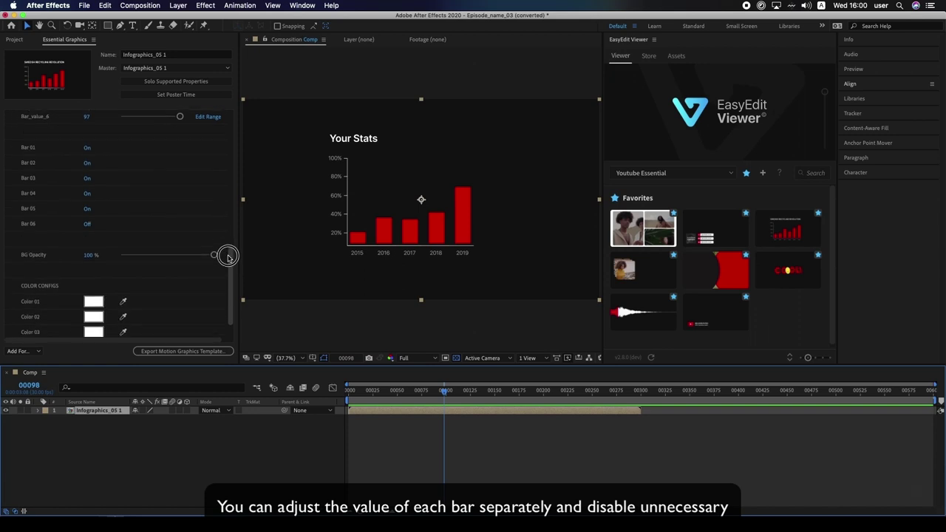
left_click(94, 313)
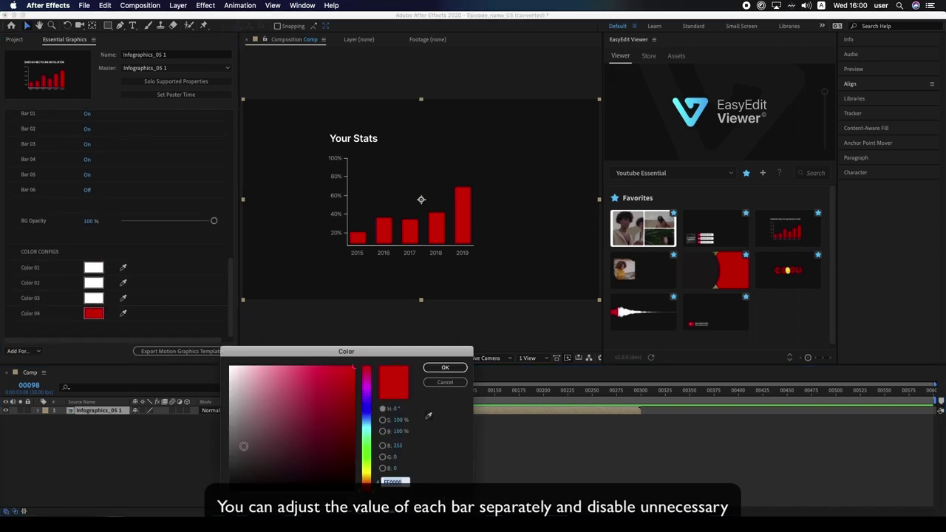
left_click_drag(368, 391, 368, 402)
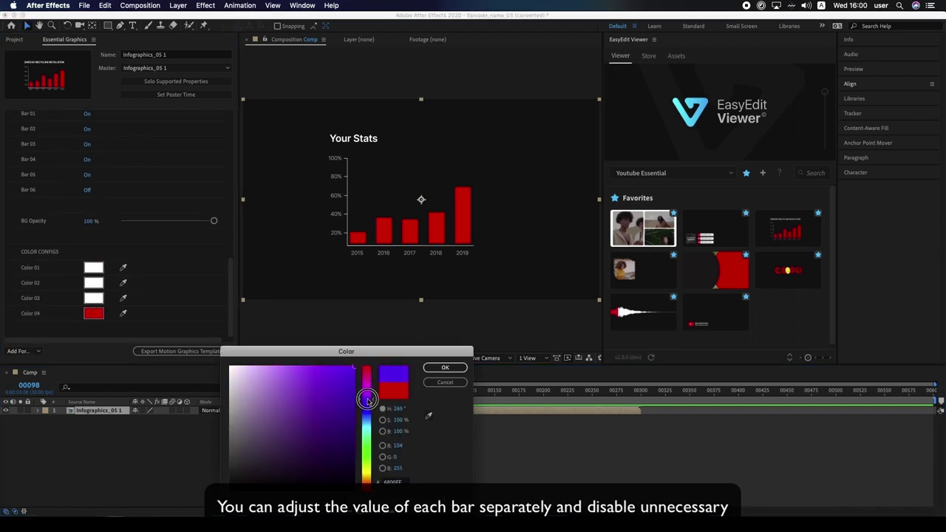
left_click(445, 368)
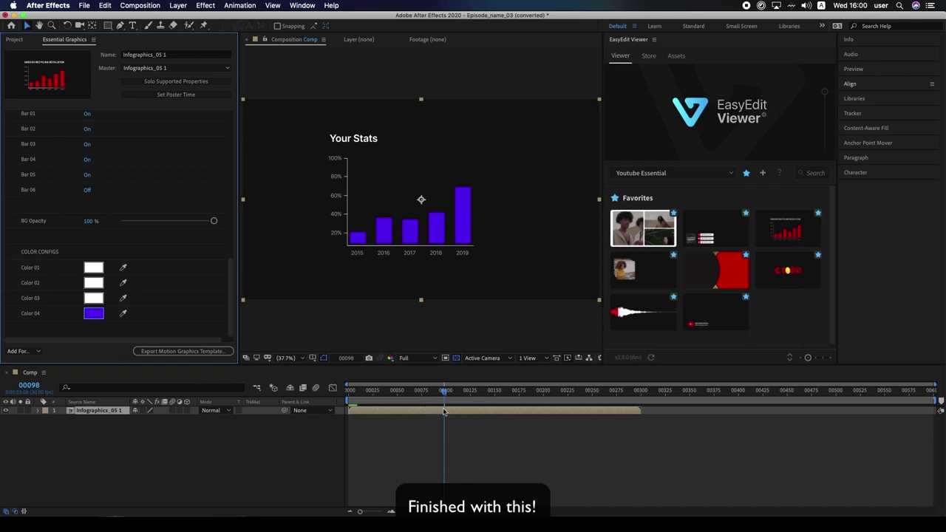
left_click(444, 412)
key("space")
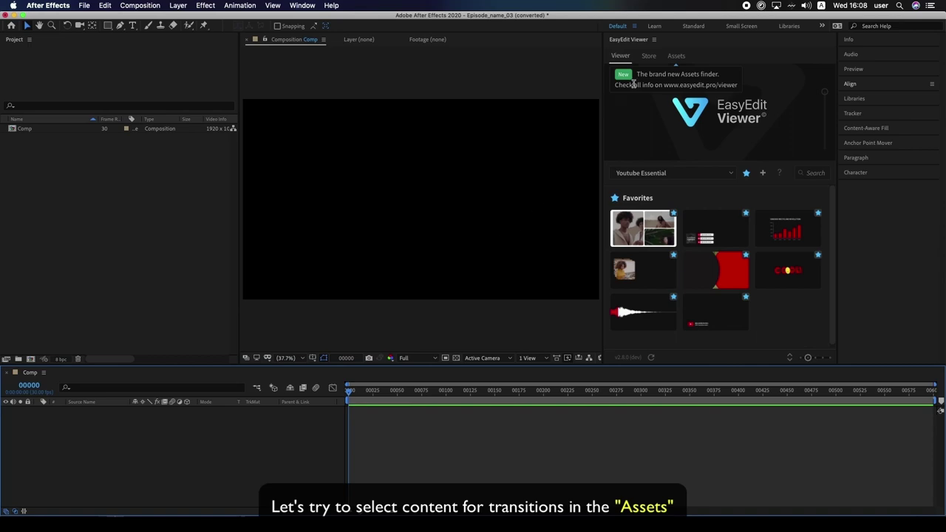
Step: Search EasyEdit Assets for 'Sport' videos
left_click(675, 55)
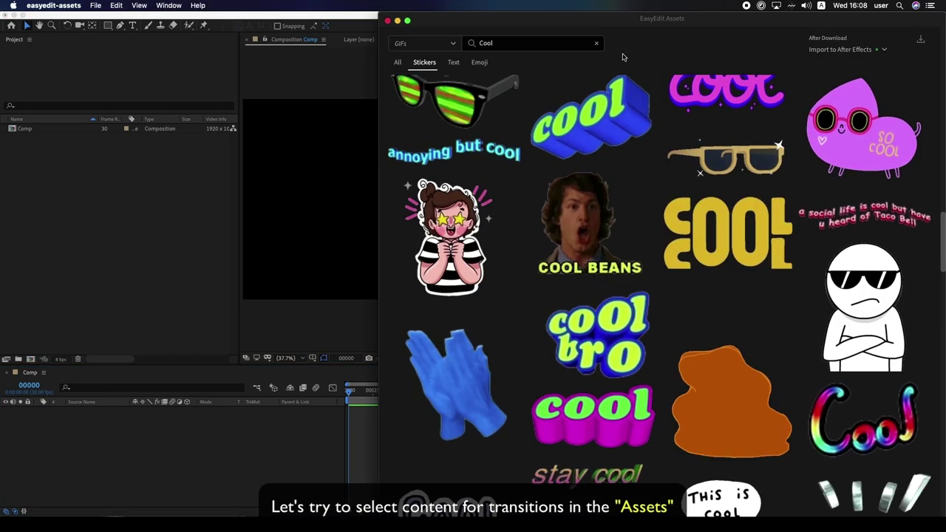
left_click(450, 43)
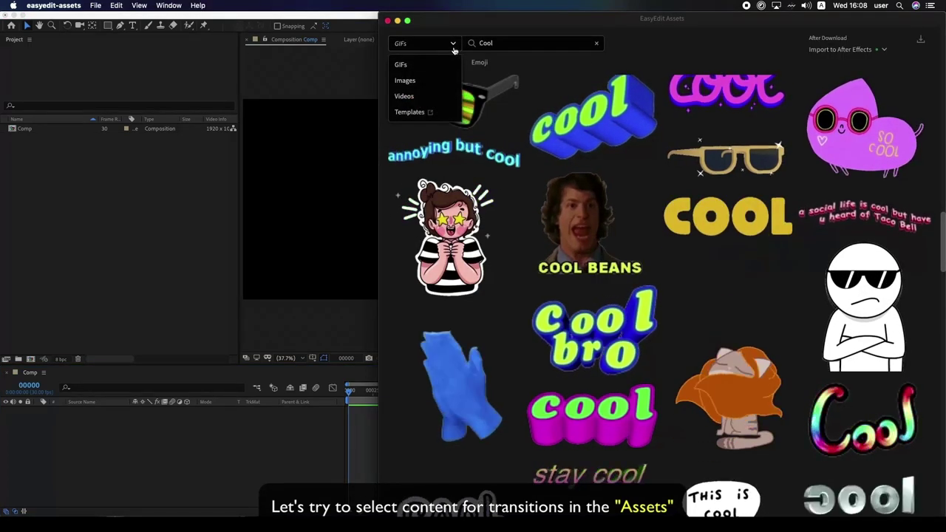
left_click(414, 96)
double_click(493, 43)
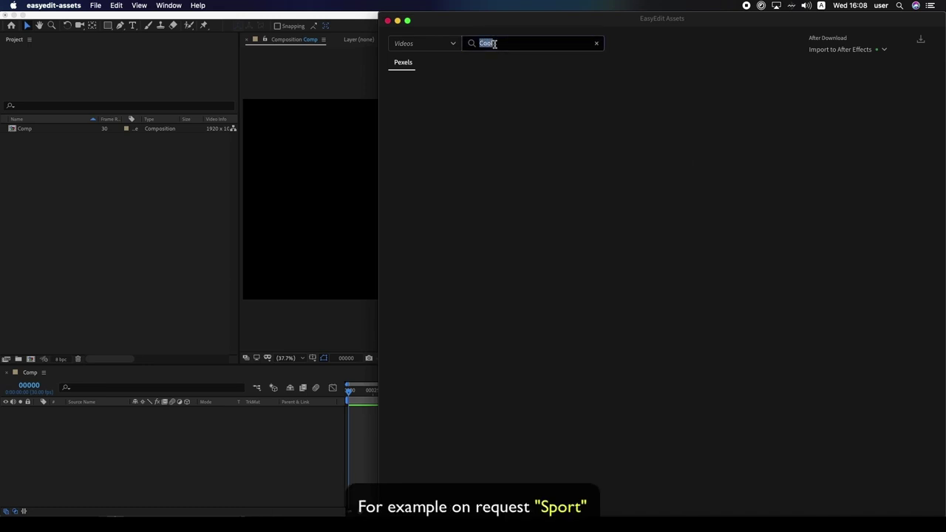
type("Sport")
key("Return")
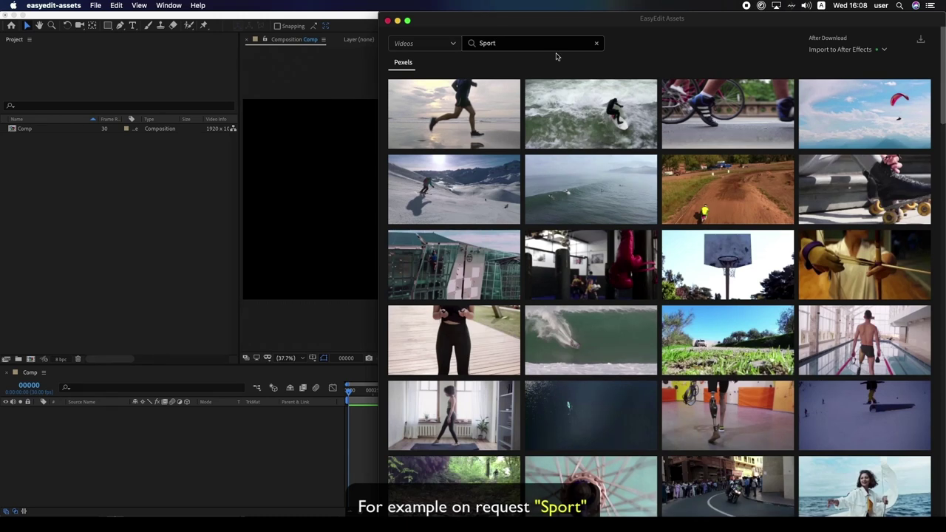
Step: Import the paraglider and snowy skiing clips, then return to After Effects
left_click(870, 132)
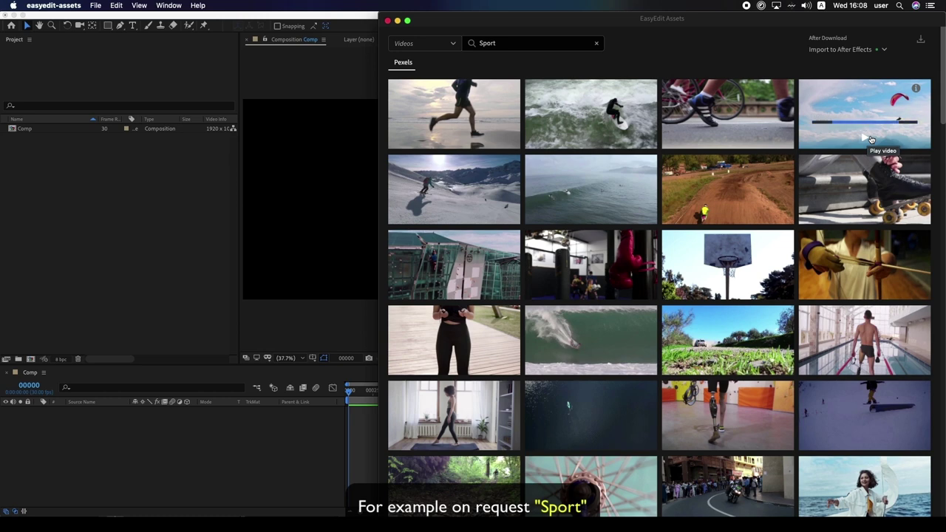
left_click(866, 133)
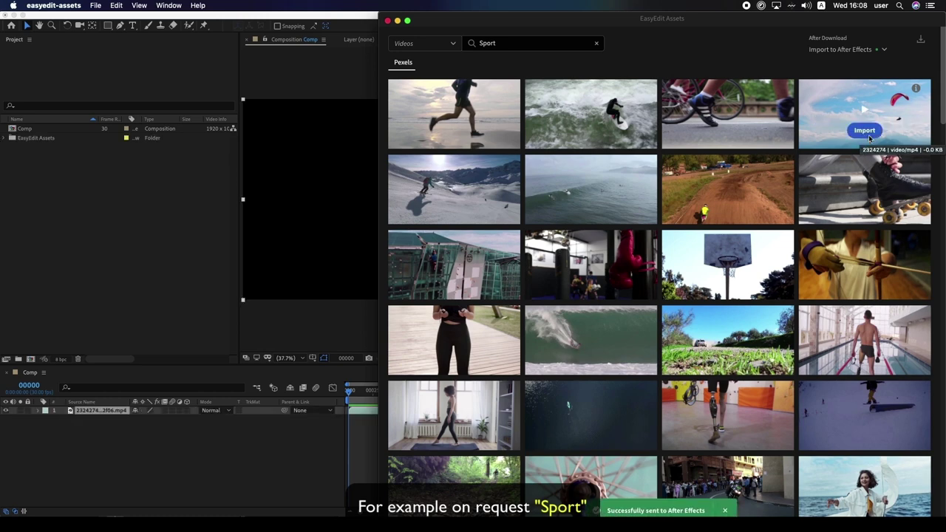
left_click(459, 209)
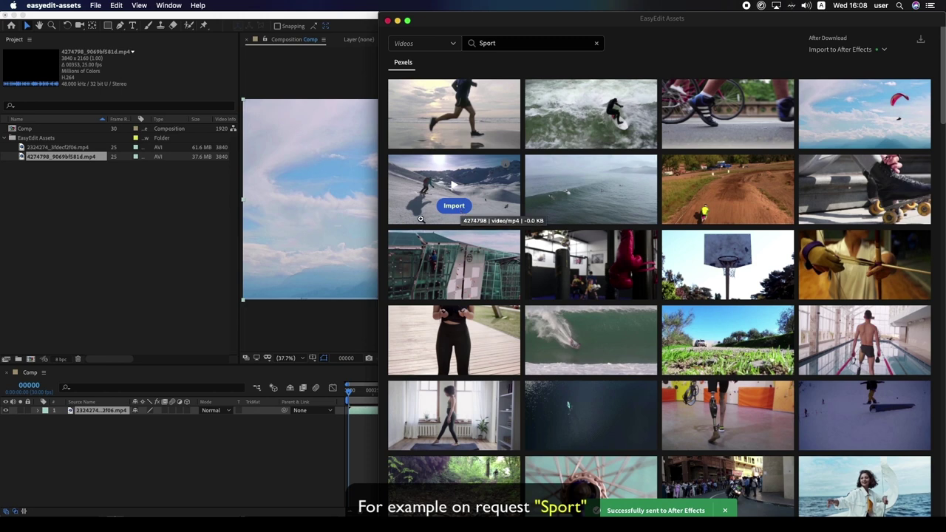
left_click(128, 229)
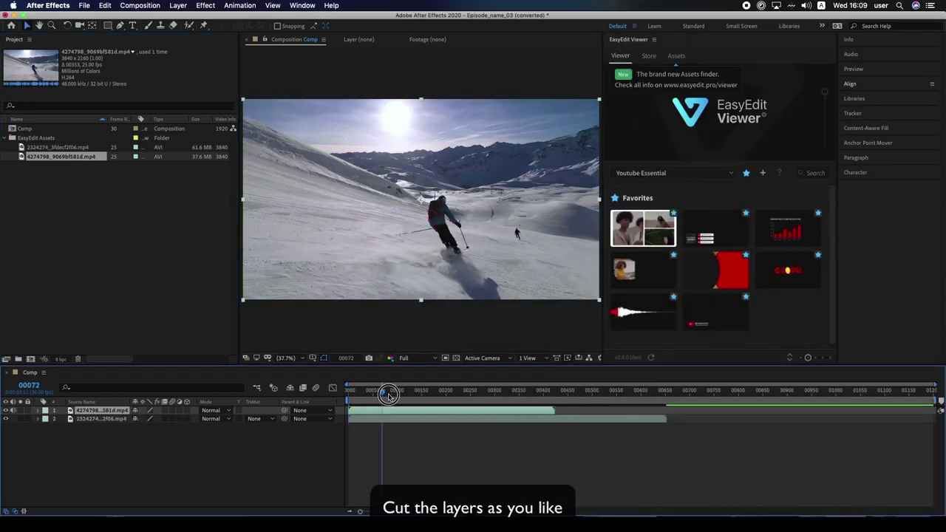
Step: Start the skiing clip at frame 150, where it meets the paraglider clip
left_click(421, 400)
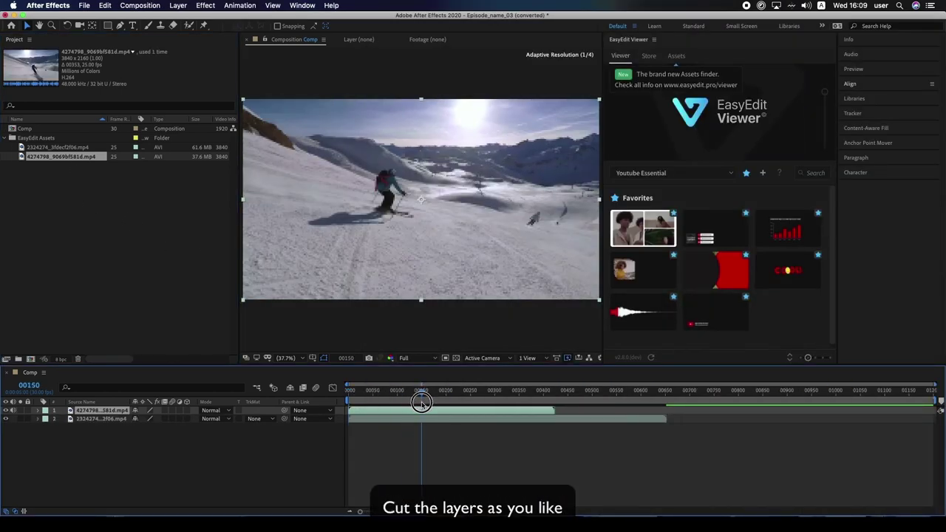
key("bracketleft")
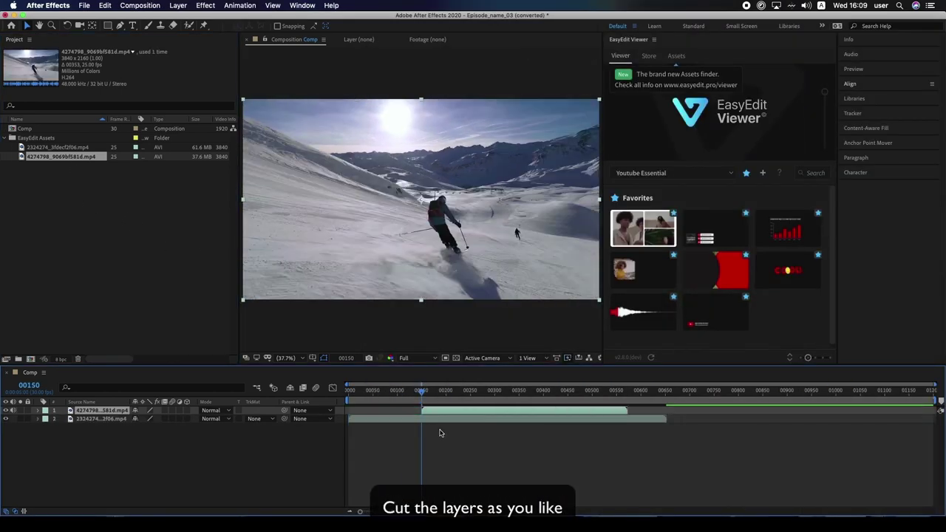
left_click(425, 419)
key("ctrl+shift+d")
key("ctrl+z")
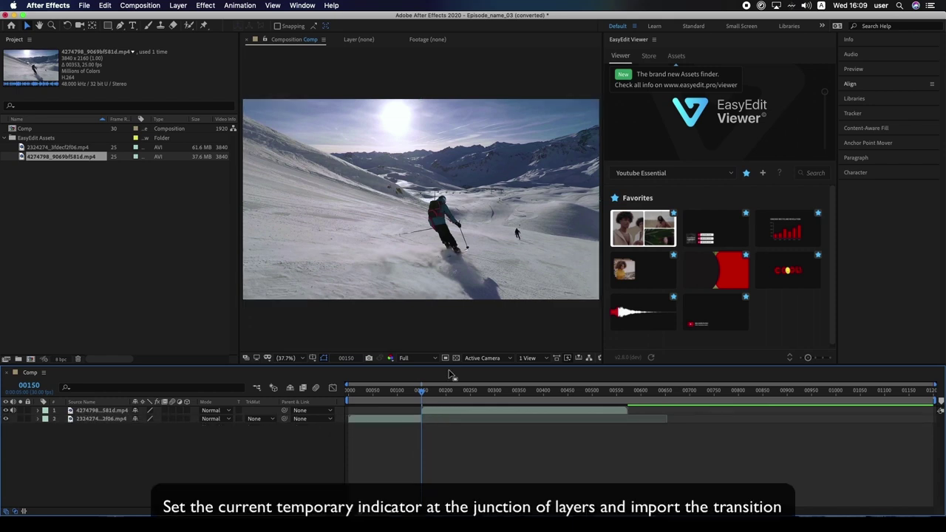
Step: Import the red transition at the clip junction and play the edit from the start
left_click(708, 272)
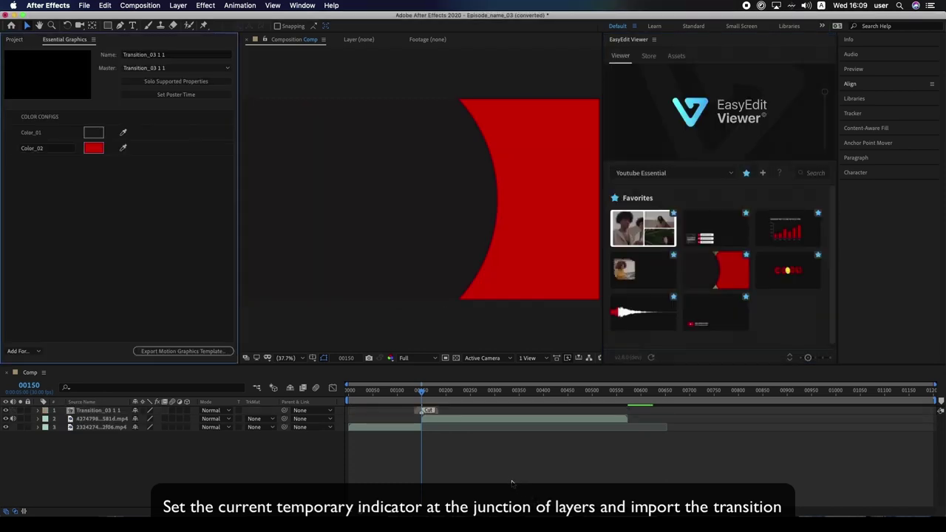
left_click_drag(419, 400, 327, 393)
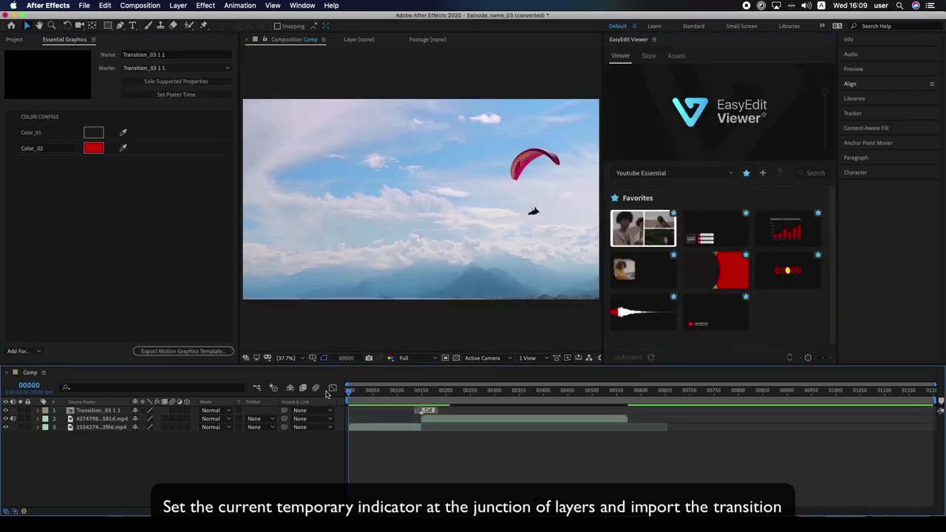
key("space")
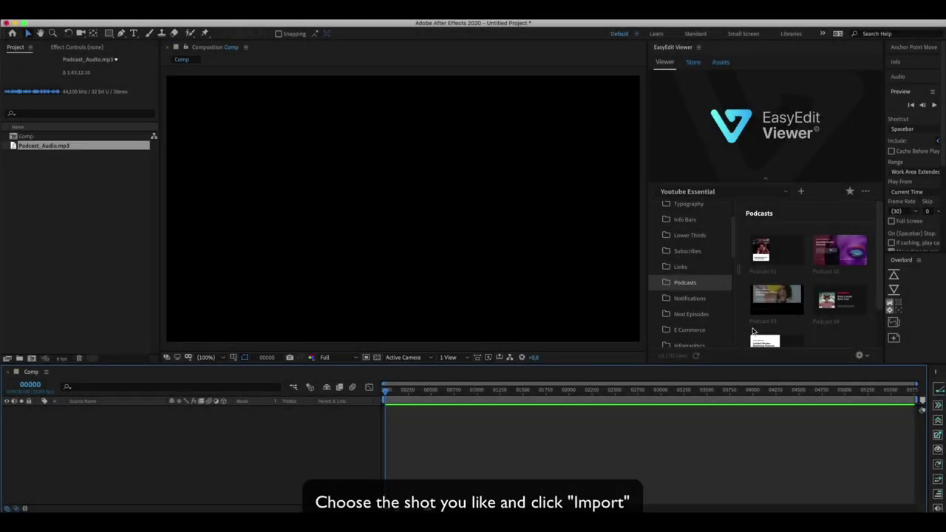
Step: Import the Podcast 02 equalizer template and preview it from frame 0
mouse_move(765, 308)
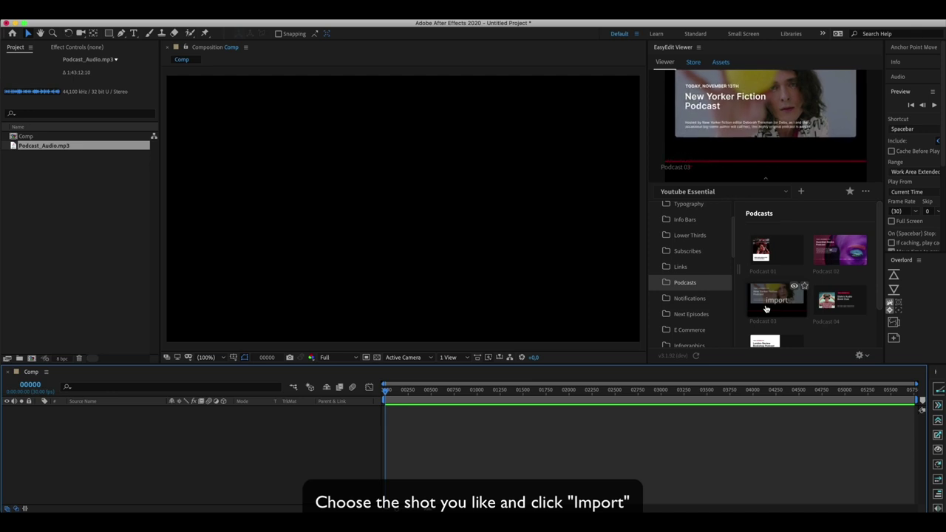
mouse_move(822, 254)
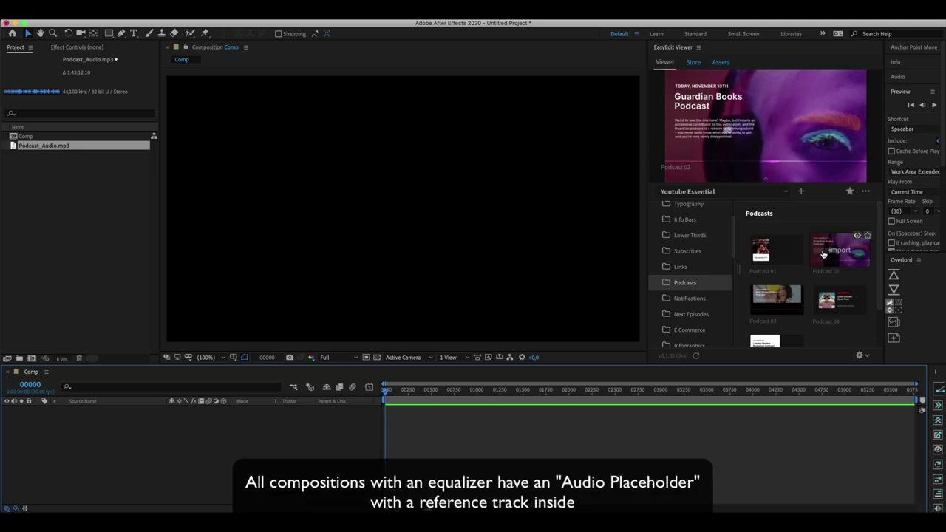
left_click(822, 254)
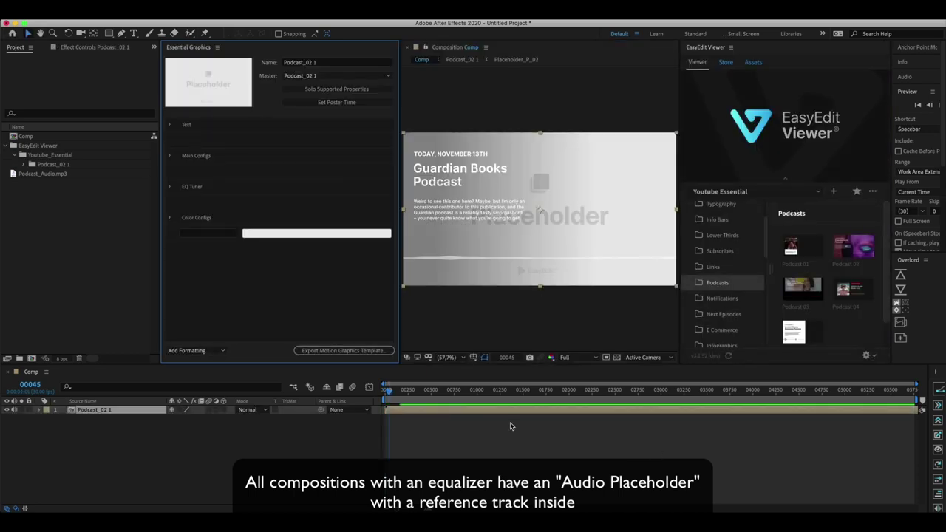
left_click(374, 401)
key("Home")
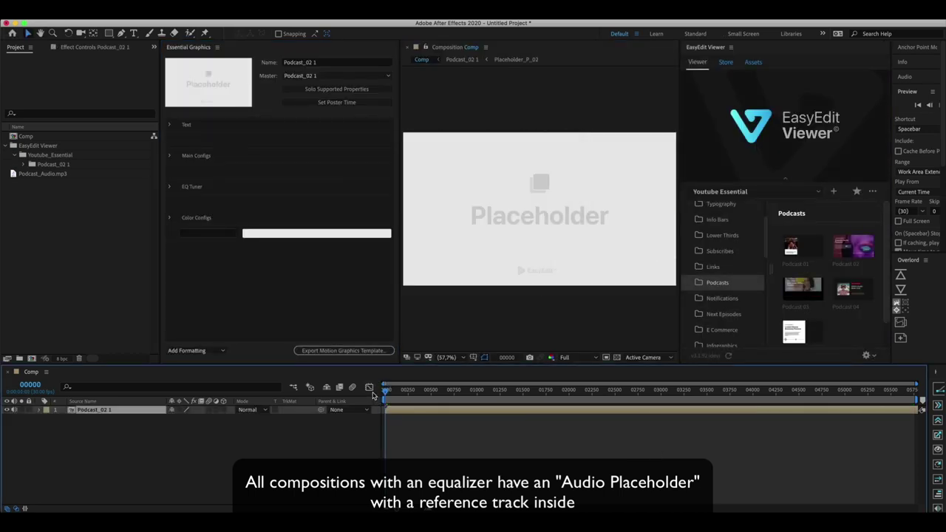
key("space")
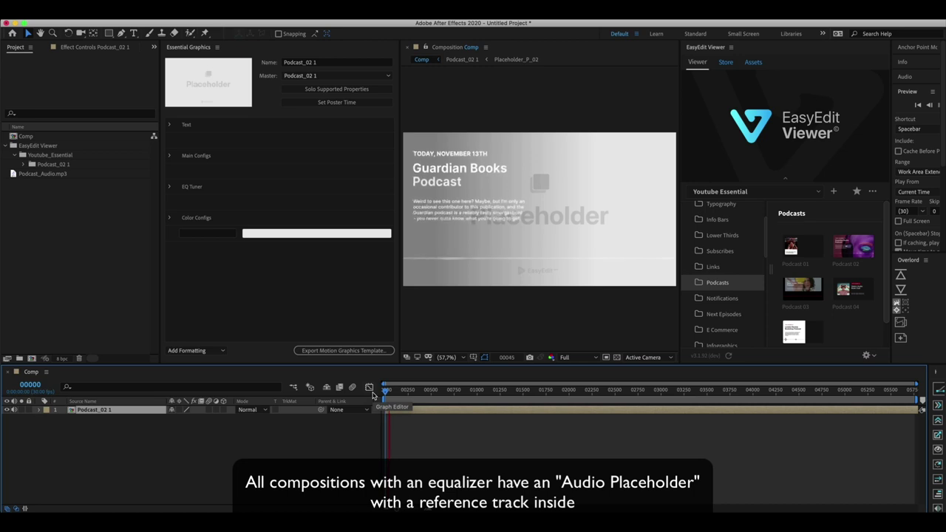
key("space")
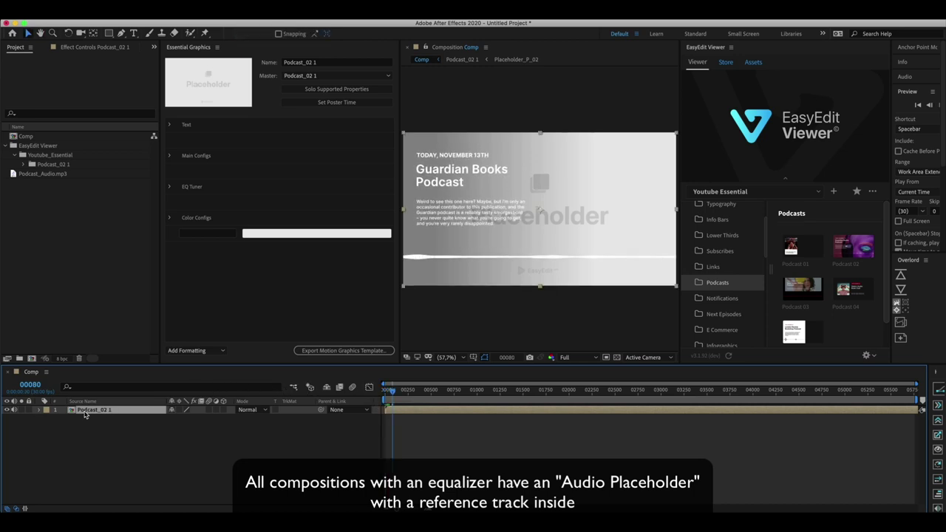
Step: Inside Podcast_02 1's Audio Placeholder, replace the reference mp3 with Podcast_Audio.mp3
double_click(85, 412)
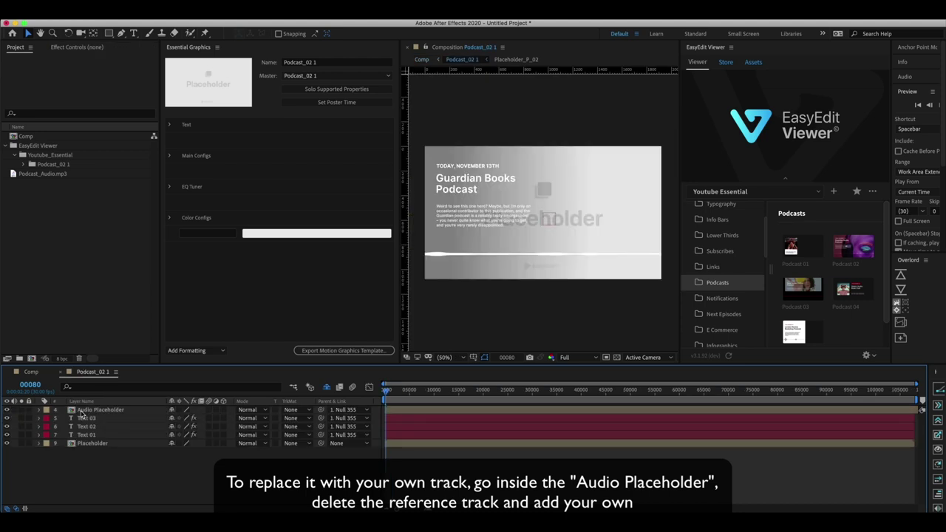
double_click(89, 411)
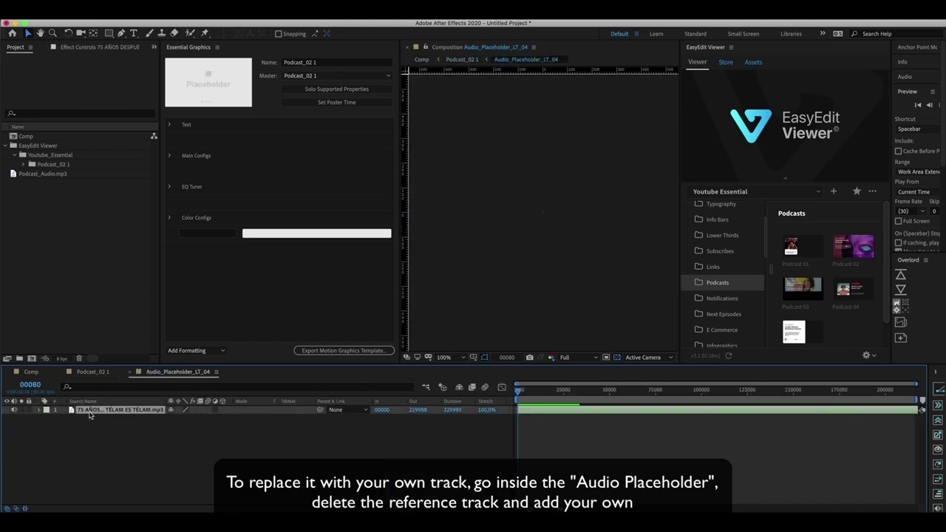
key("Delete")
left_click_drag(44, 174, 123, 444)
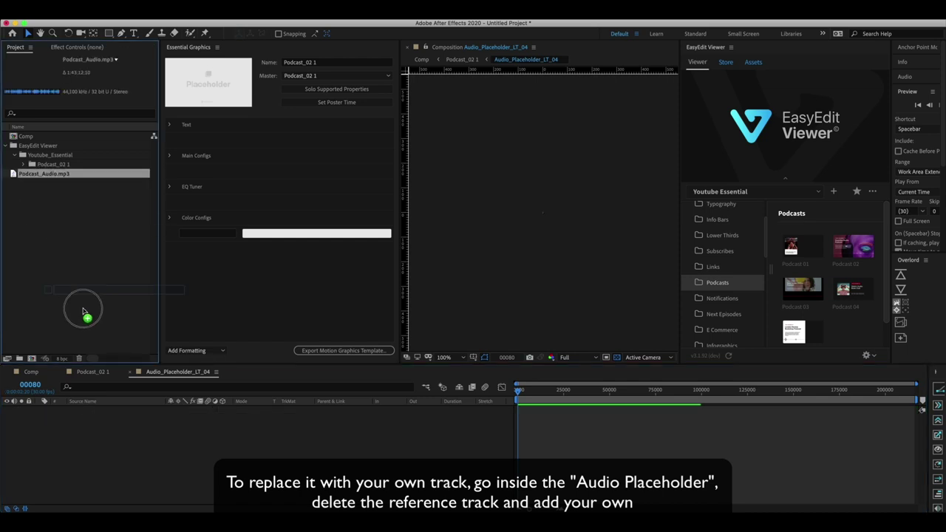
Step: Return to Podcast_02 1 at frame 0 and expand the EQ Tuner control (3370)
left_click(103, 373)
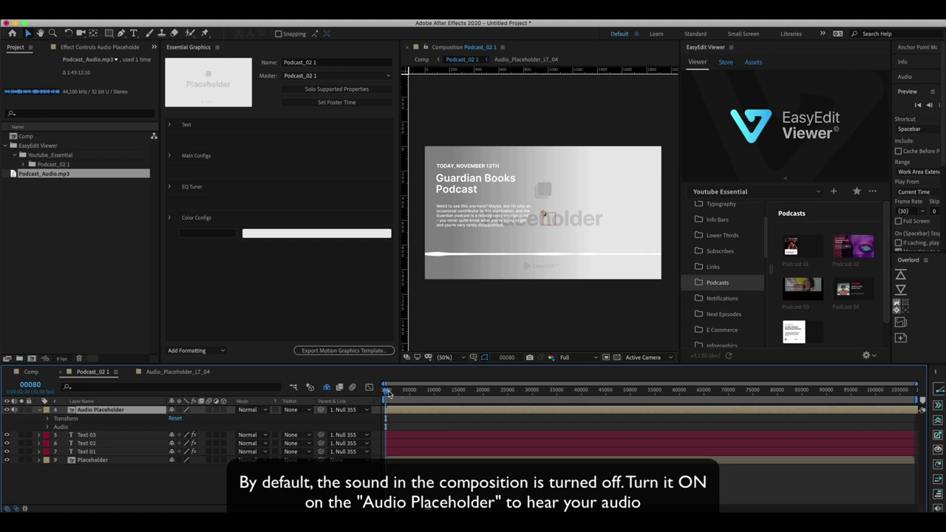
left_click(386, 393)
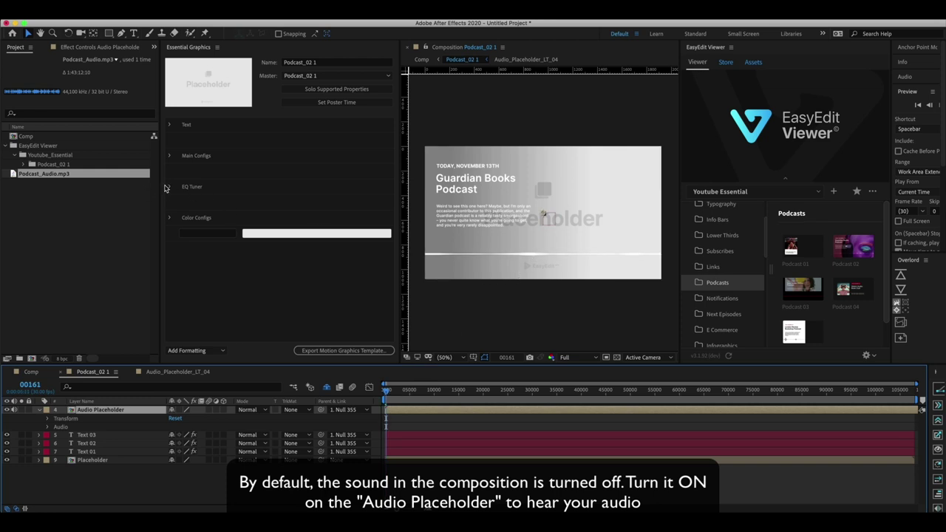
left_click(170, 187)
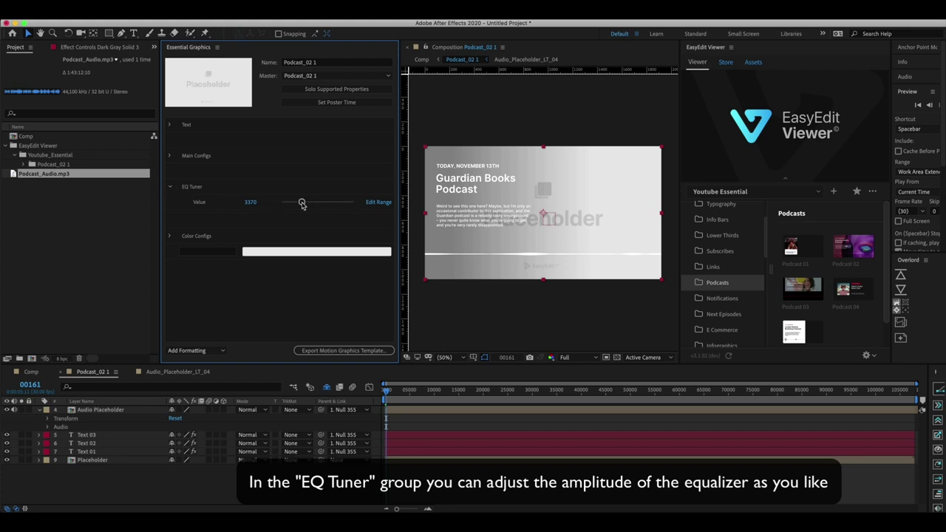
Step: Drag EQ Tuner above 3370 for a taller waveform, then return to frame 0
left_click_drag(301, 202, 339, 203)
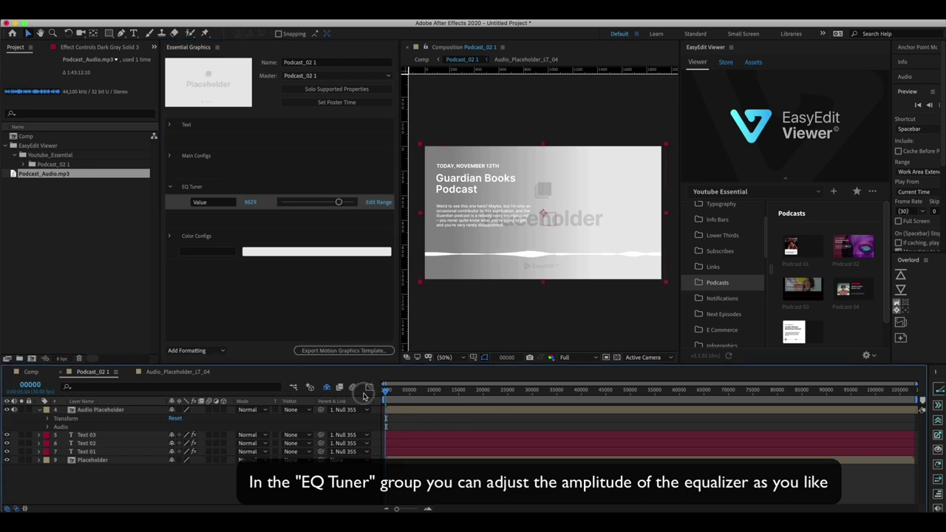
left_click(384, 390)
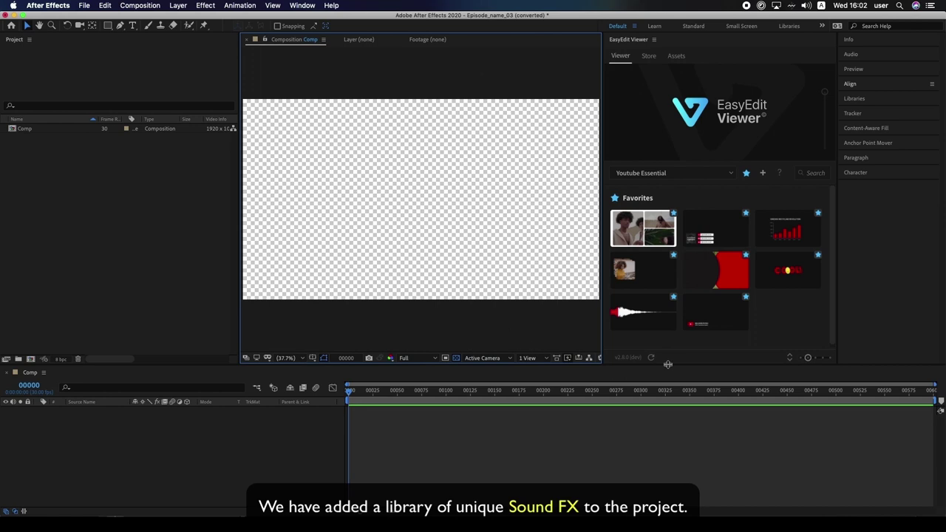
Step: Import the favourite lower third and Sound Fx 017, returning the timeline to frame 0
left_click(722, 318)
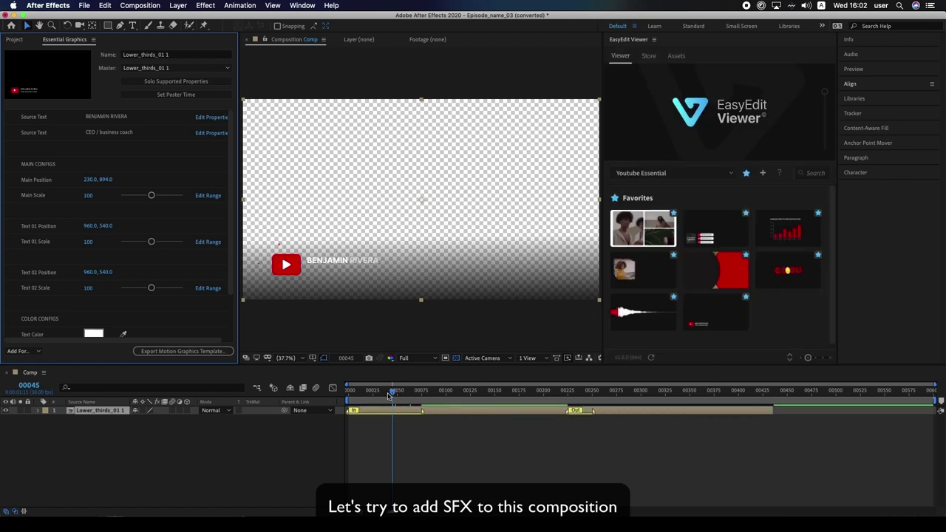
left_click_drag(392, 390, 348, 390)
left_click(651, 308)
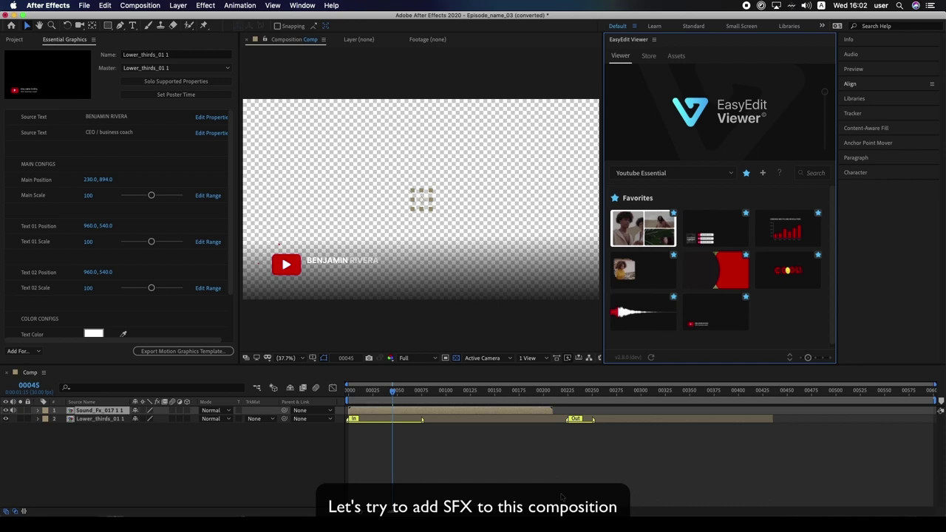
left_click(409, 405)
key("Home")
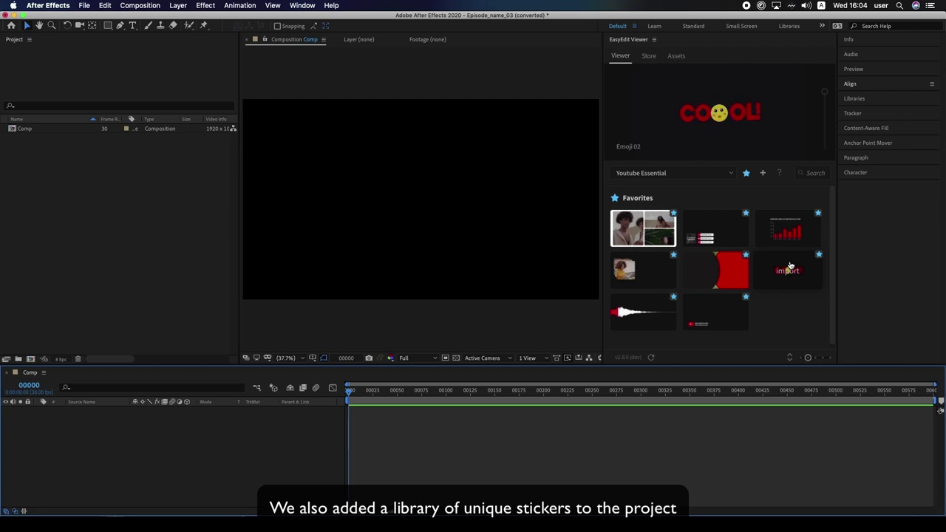
Step: Import the Emoji_02 COOL sticker and scrub forward to watch it animate
left_click(790, 265)
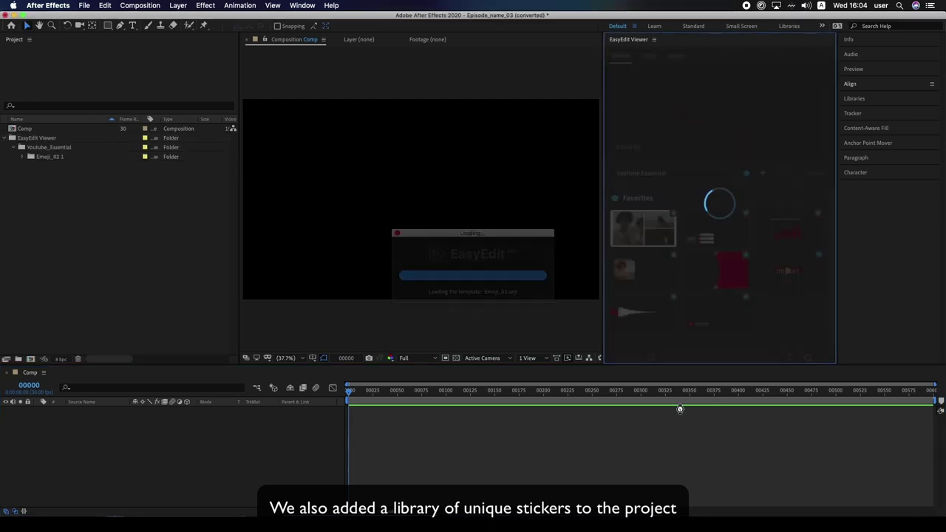
left_click(405, 391)
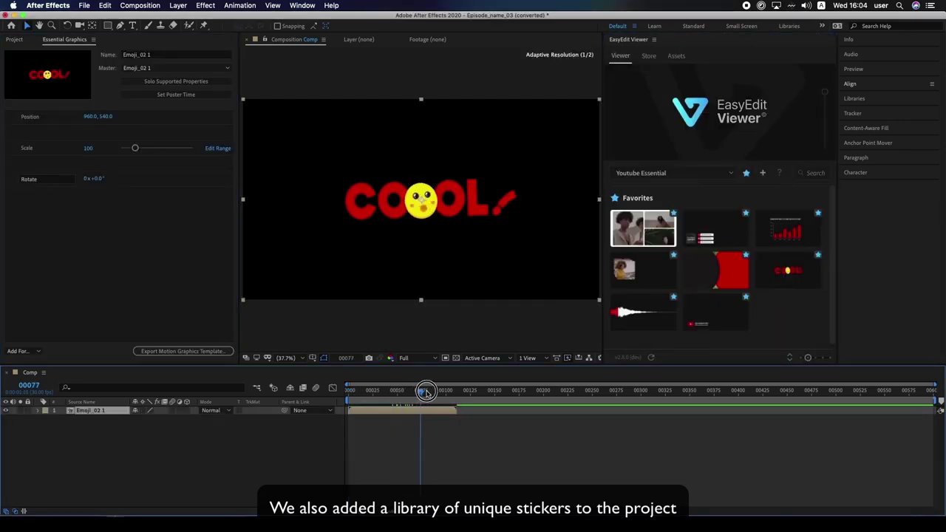
left_click_drag(426, 392, 439, 390)
Step: Search the EasyEdit Assets GIF stickers library for 'Cool'
left_click(678, 58)
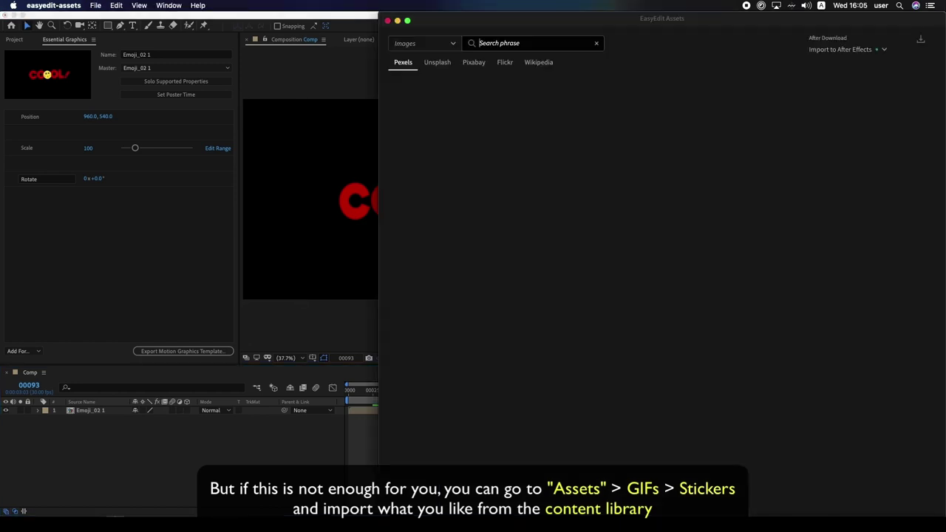
left_click(452, 45)
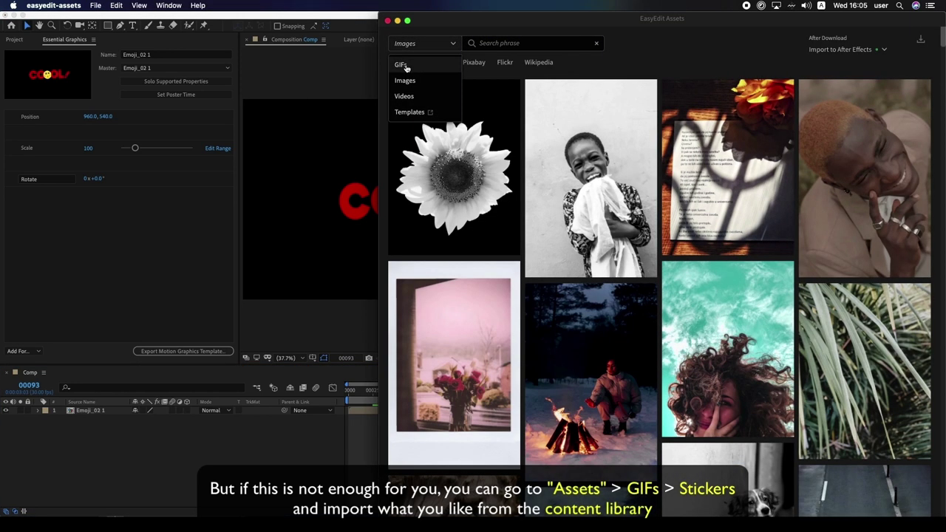
left_click(405, 66)
left_click(426, 64)
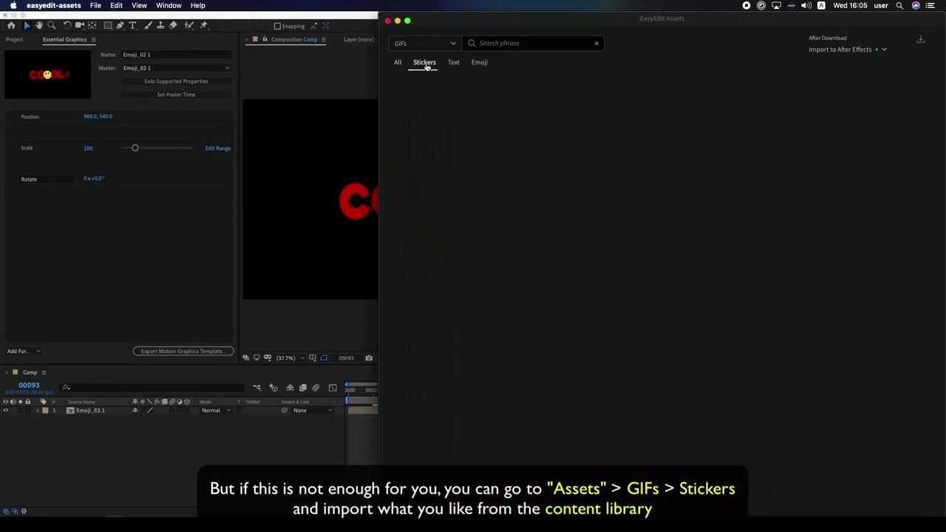
left_click(501, 46)
type("Cool")
key("Return")
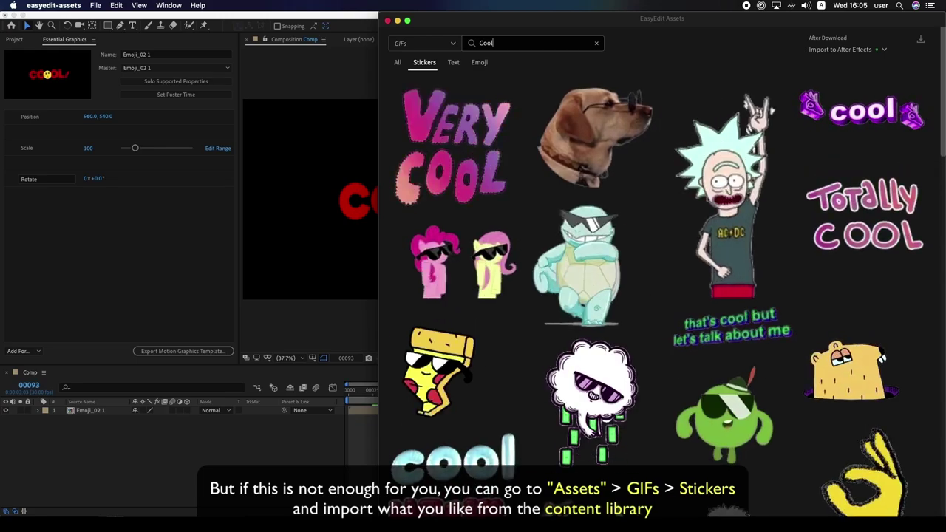
Step: Import the VERY COOL, blue cool and your cool stickers into the comp
left_click(468, 129)
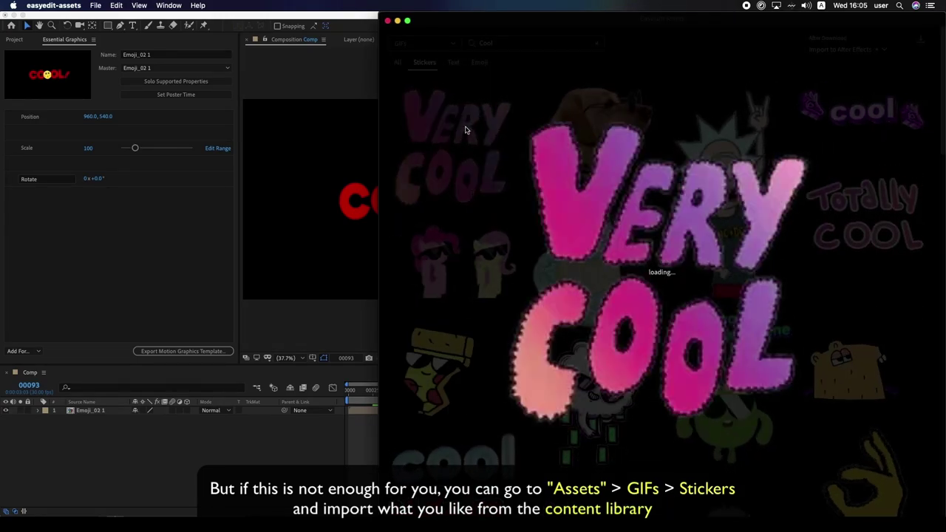
mouse_move(457, 199)
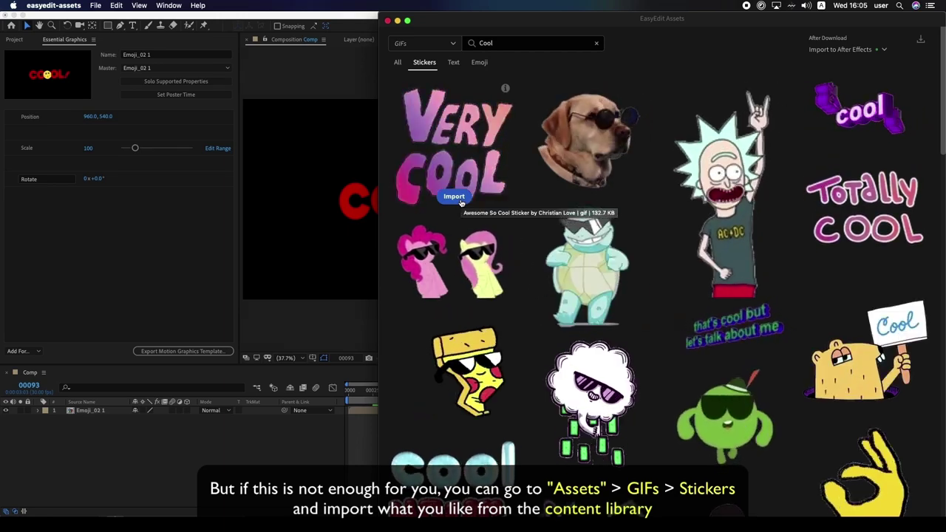
left_click(461, 201)
scroll(514, 208, "down", 5)
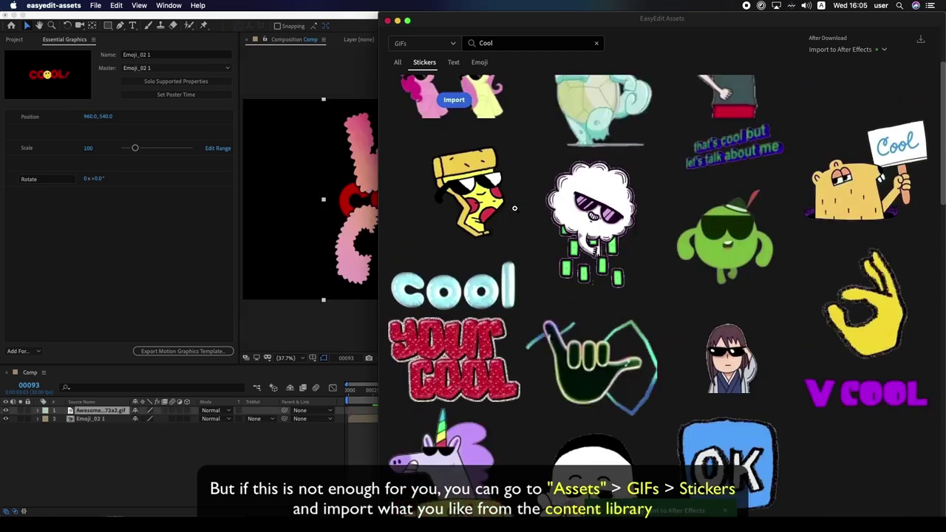
left_click(452, 294)
scroll(455, 293, "down", 3)
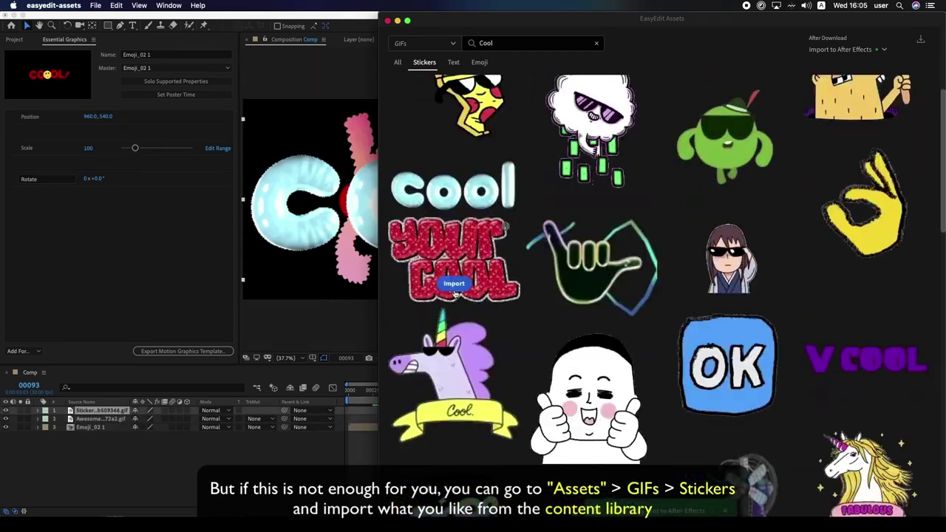
left_click(454, 292)
Step: Import the green COOL and cool bro stickers into the comp
scroll(473, 288, "down", 2)
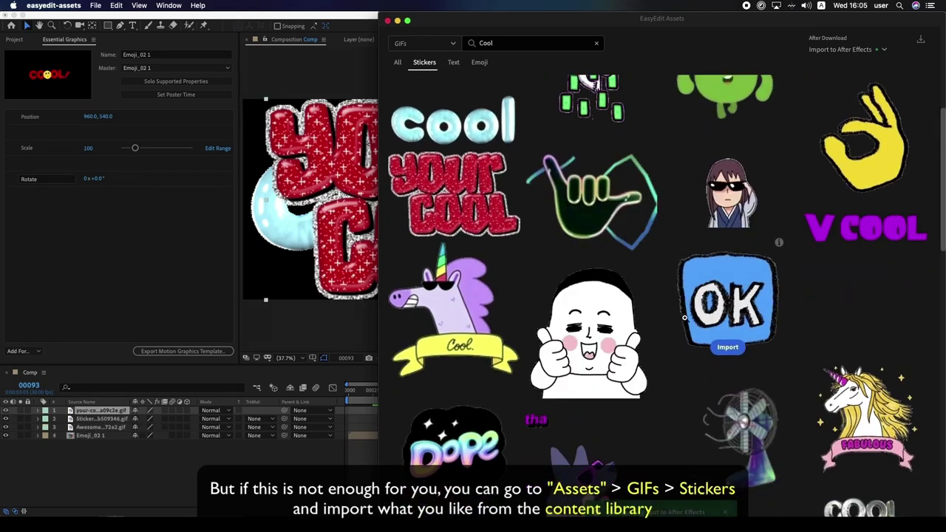
scroll(685, 318, "down", 5)
scroll(710, 303, "down", 5)
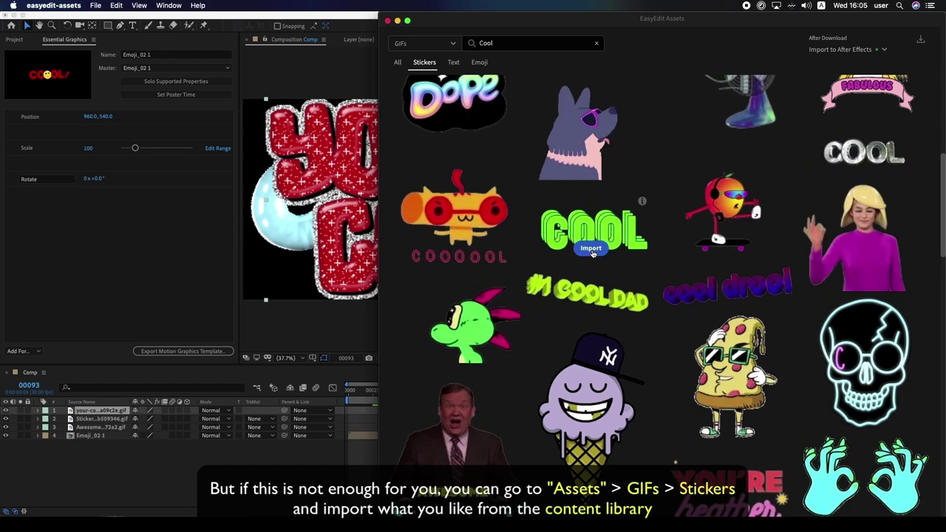
left_click(591, 250)
scroll(599, 348, "down", 9)
scroll(599, 347, "down", 5)
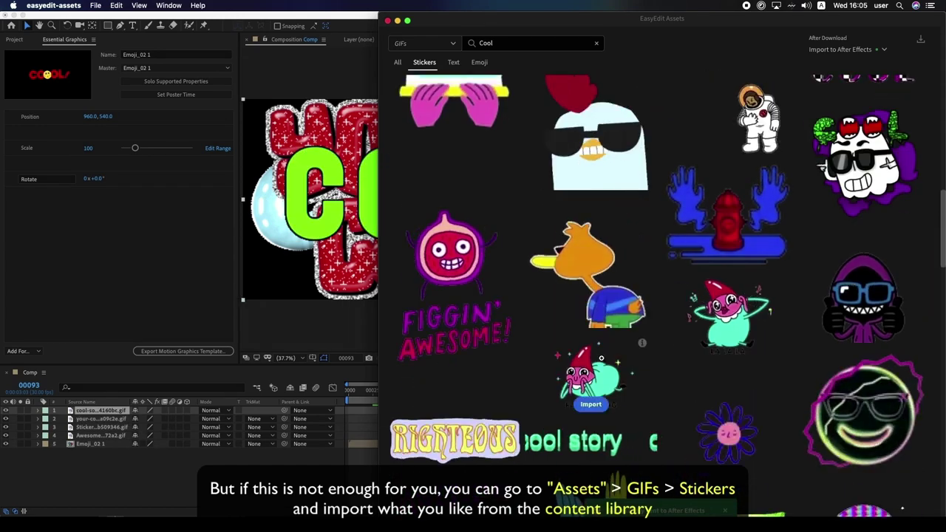
scroll(600, 359, "down", 3)
scroll(597, 361, "down", 5)
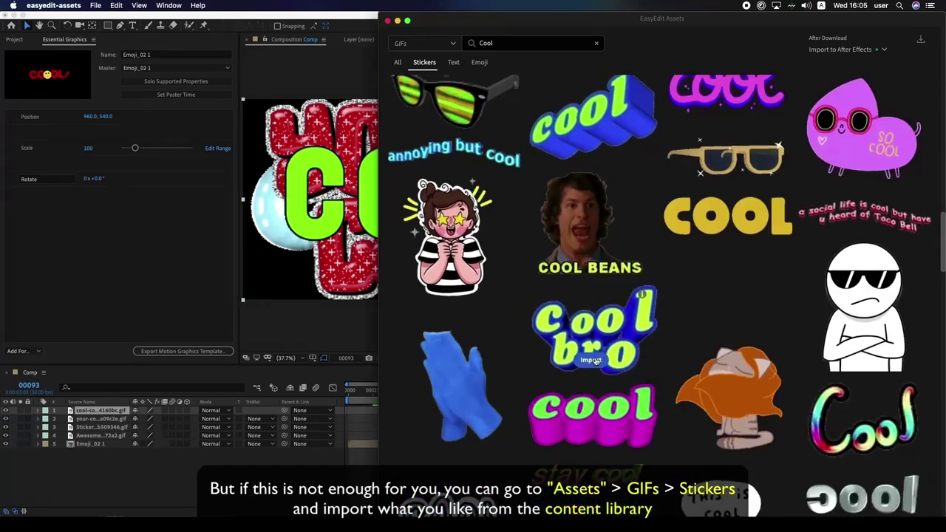
left_click(595, 360)
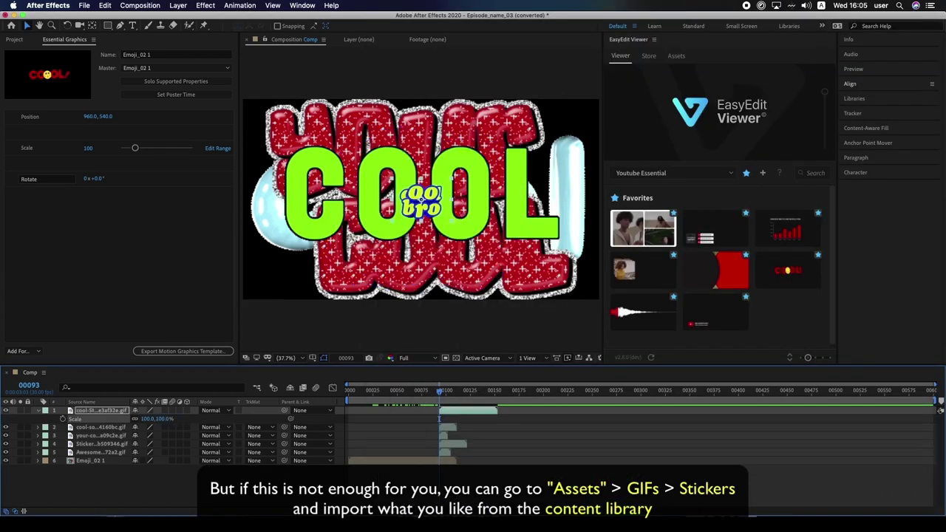
Step: Set all the sticker layers to 100% scale
key("super+a")
type("s")
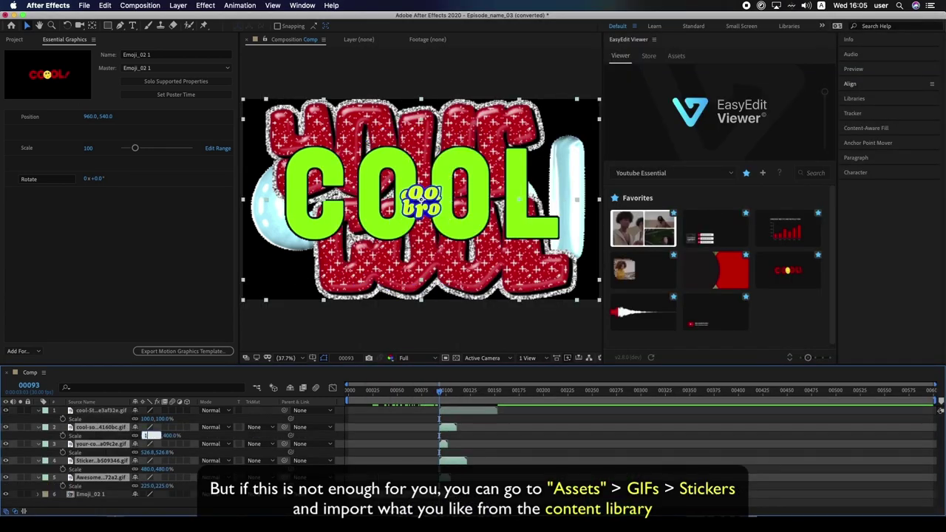
type("100")
key("Return")
Step: Spread the green COOL, your cool and blue cool stickers around the frame
left_click(95, 413)
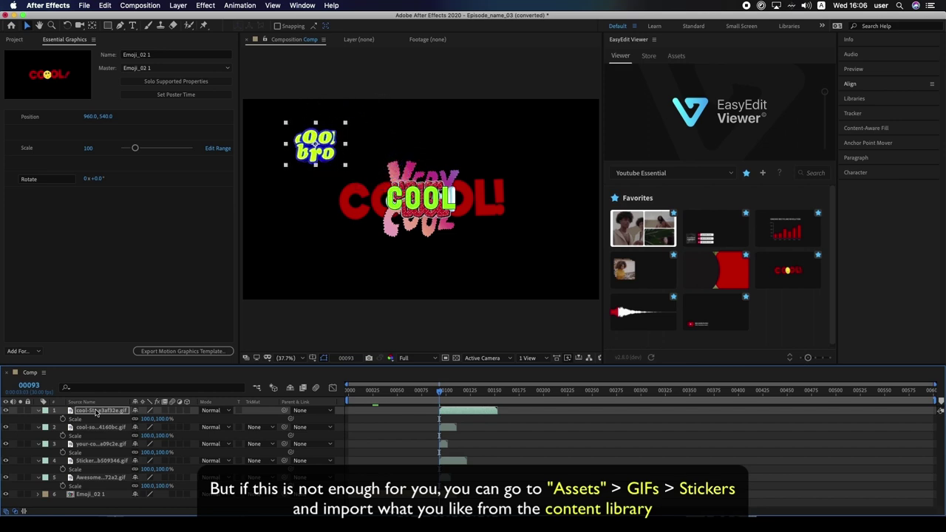
left_click(96, 428)
left_click_drag(403, 198, 277, 258)
mouse_move(420, 198)
left_mouse_down()
mouse_move(528, 145)
mouse_move(461, 230)
mouse_move(517, 266)
left_mouse_up()
left_click_drag(428, 188, 436, 159)
Step: Make the cool bro and green COOL stickers start earlier
left_click(455, 244)
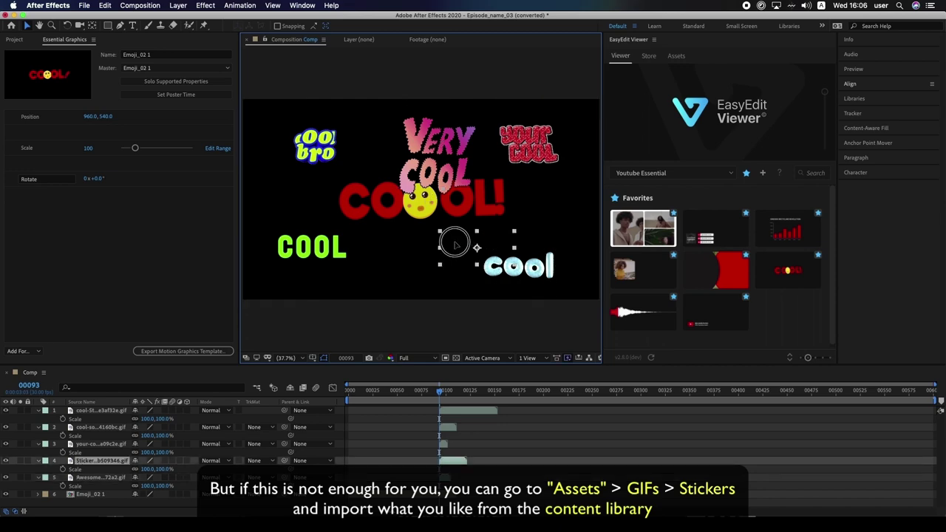
key("super+Up")
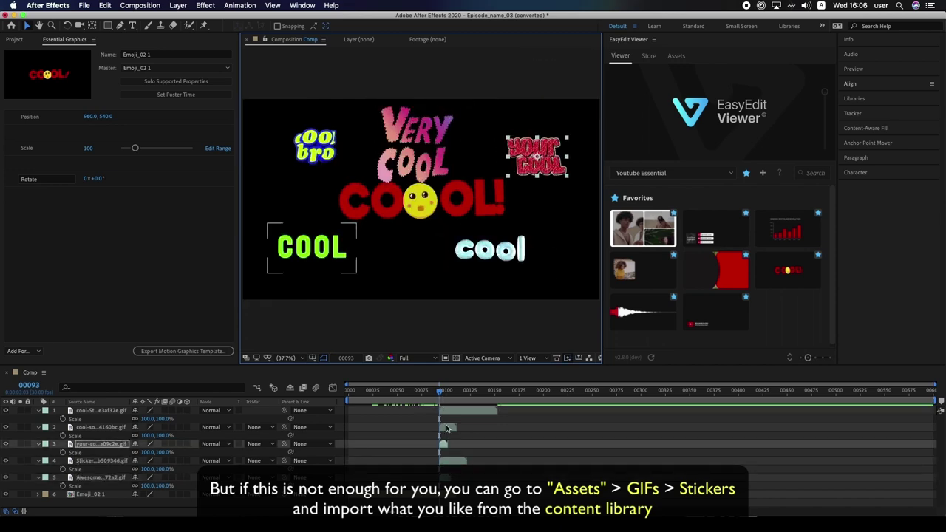
left_click_drag(446, 429, 373, 429)
left_click_drag(465, 410, 384, 411)
Step: Move all stickers' in-points to frame 0 and preview the animation
key("Home")
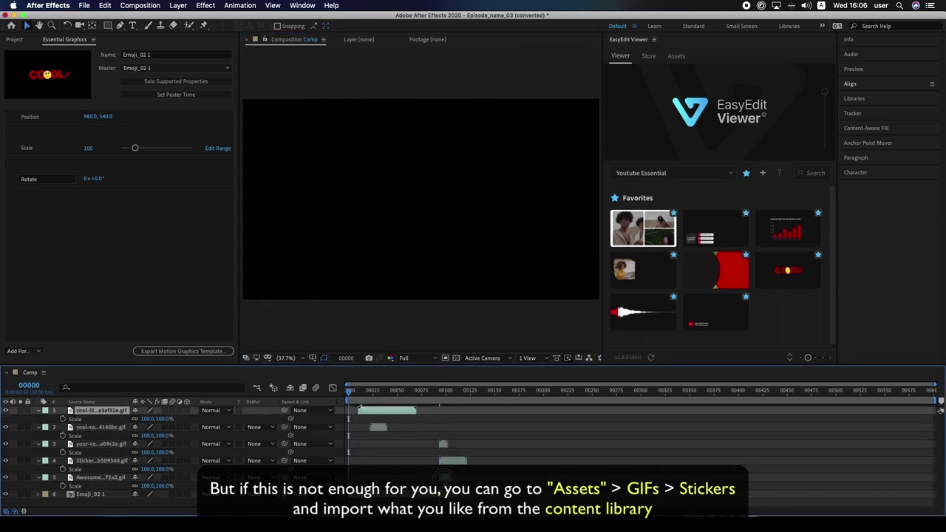
key("ctrl+a")
key("bracketleft")
key("space")
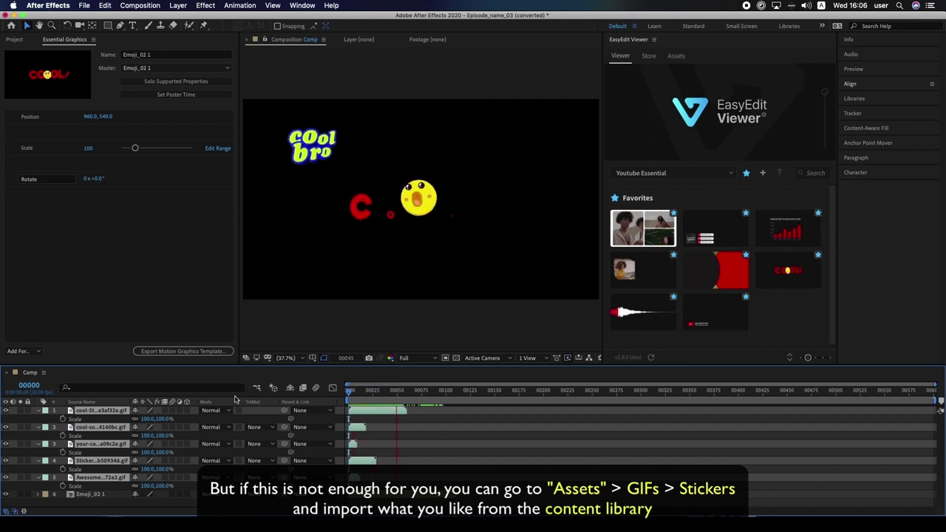
left_click_drag(359, 392, 371, 396)
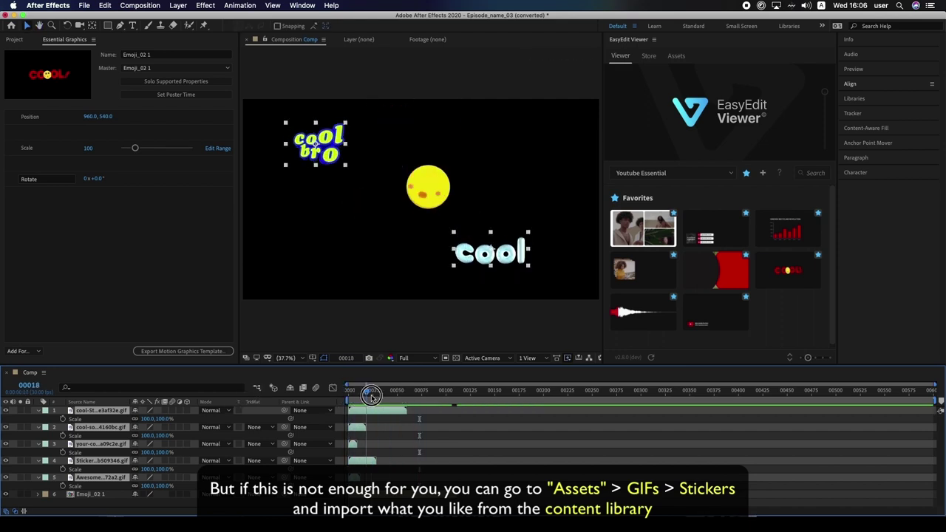
Step: Delay the blue cool sticker's start so the stickers pop in sequentially
left_click(358, 427)
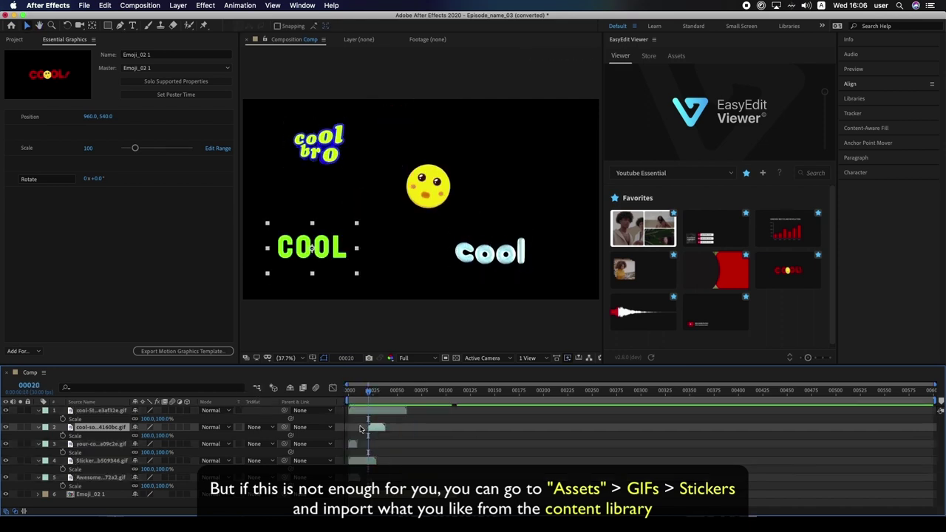
left_click(353, 444)
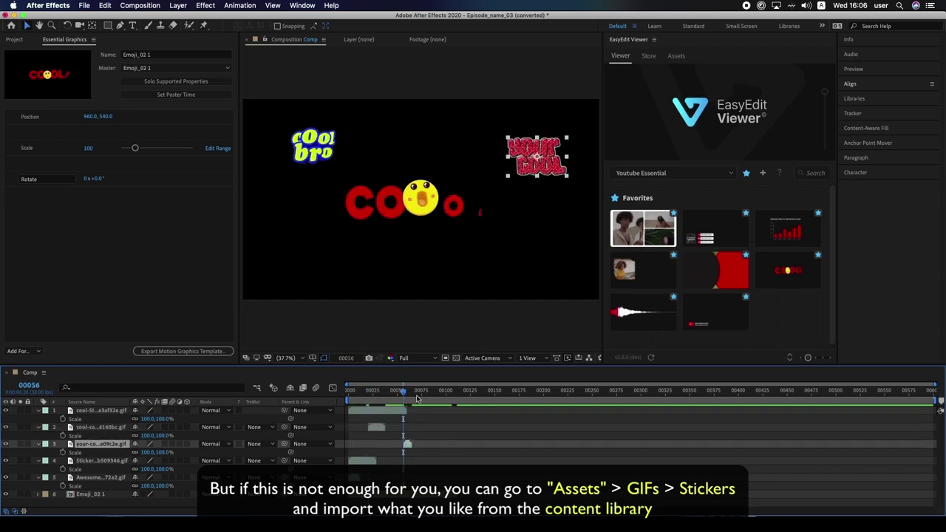
left_click_drag(369, 460, 435, 460)
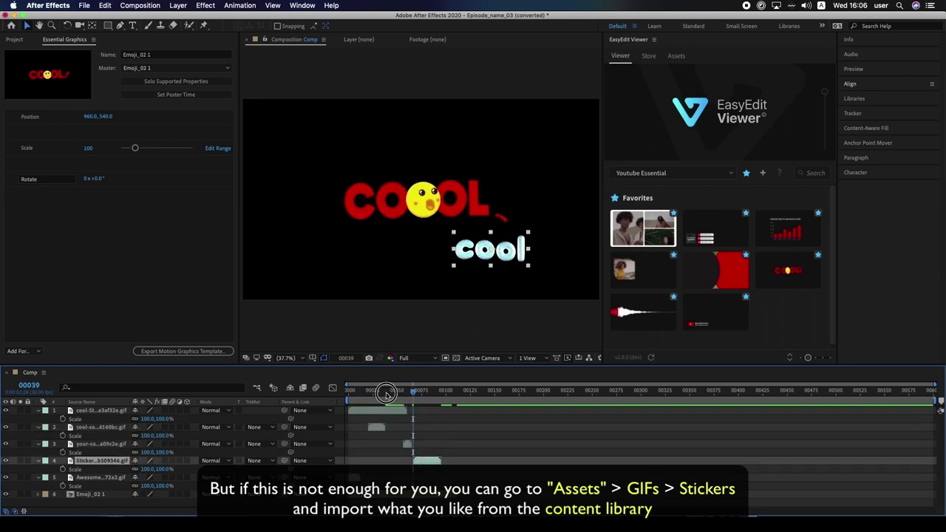